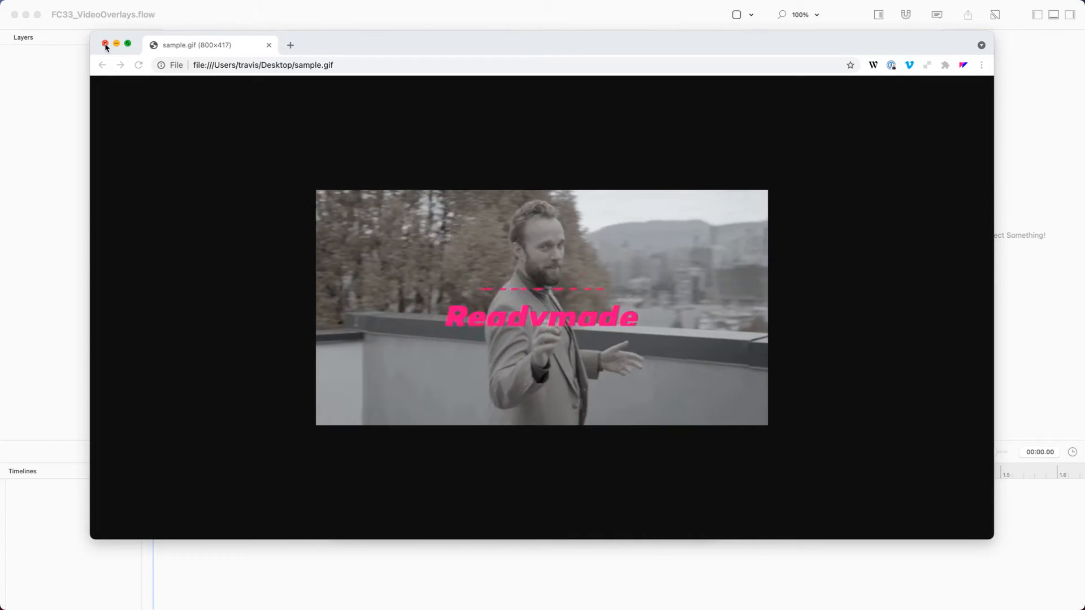
# Close the sample GIF preview and copy the three title lines from overlay.txt
pyautogui.click(105, 44)
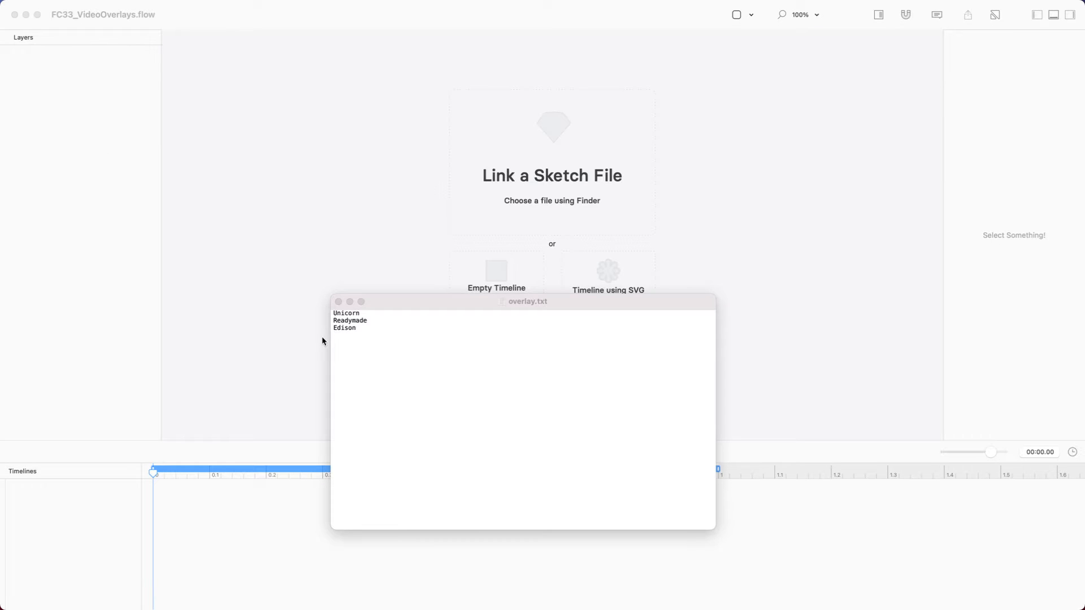
pyautogui.moveTo(407, 298); pyautogui.dragTo(718, 184)
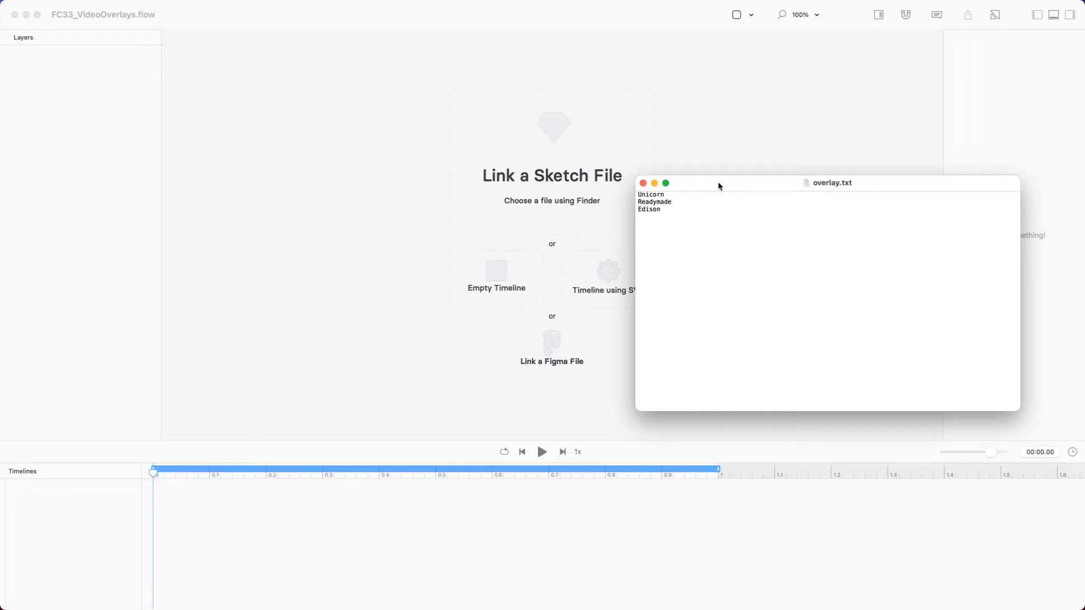
pyautogui.moveTo(659, 226); pyautogui.dragTo(589, 167)
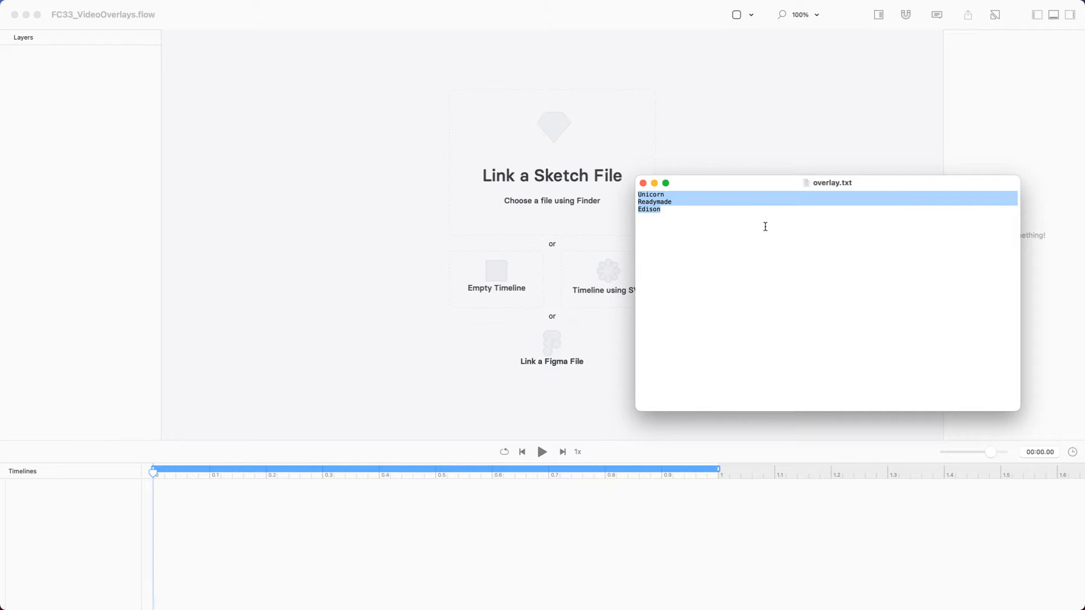
pyautogui.click(643, 183)
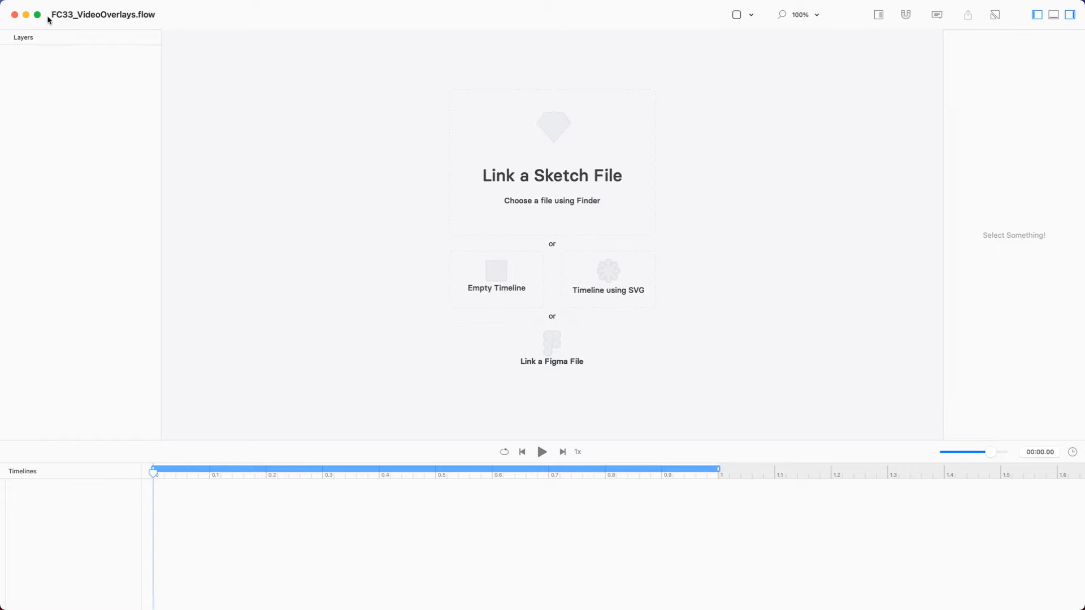
# Create an empty timeline in the full-screen document and set its scene size to 4096 by 2160
pyautogui.click(38, 15)
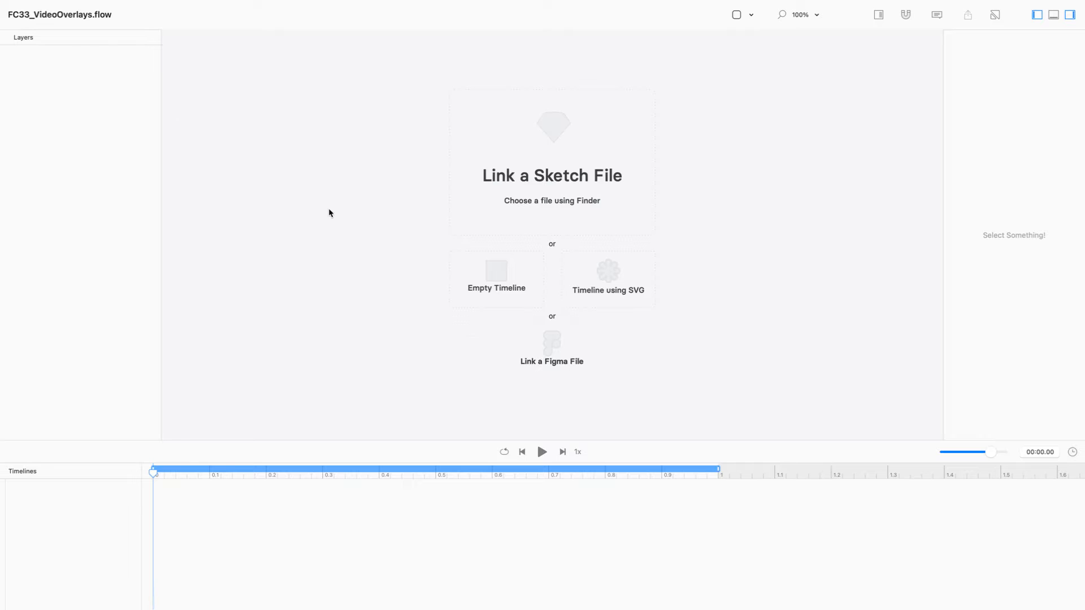
pyautogui.click(513, 286)
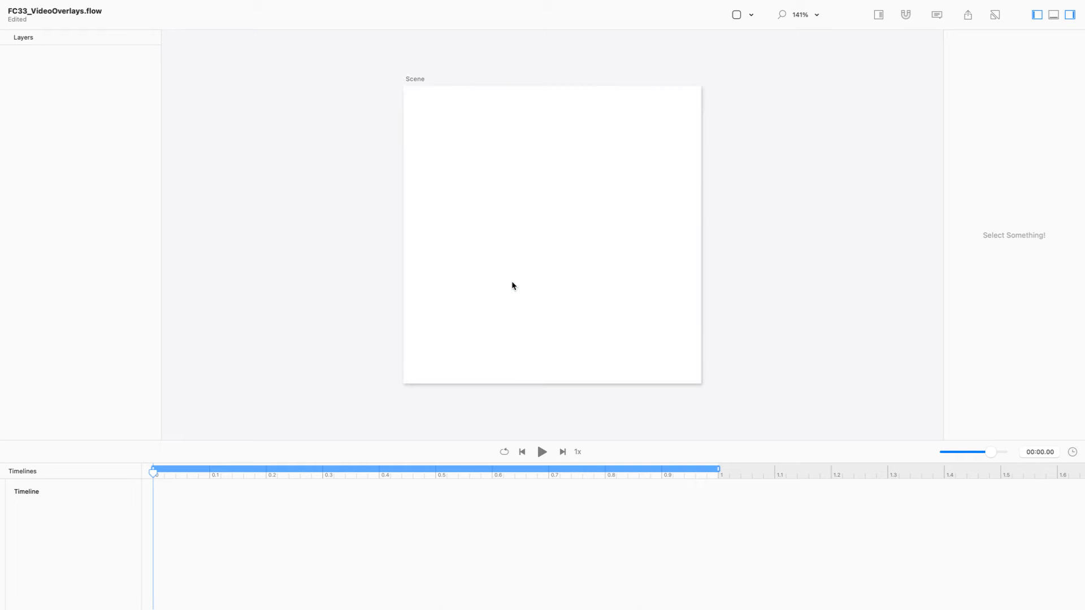
pyautogui.click(416, 81)
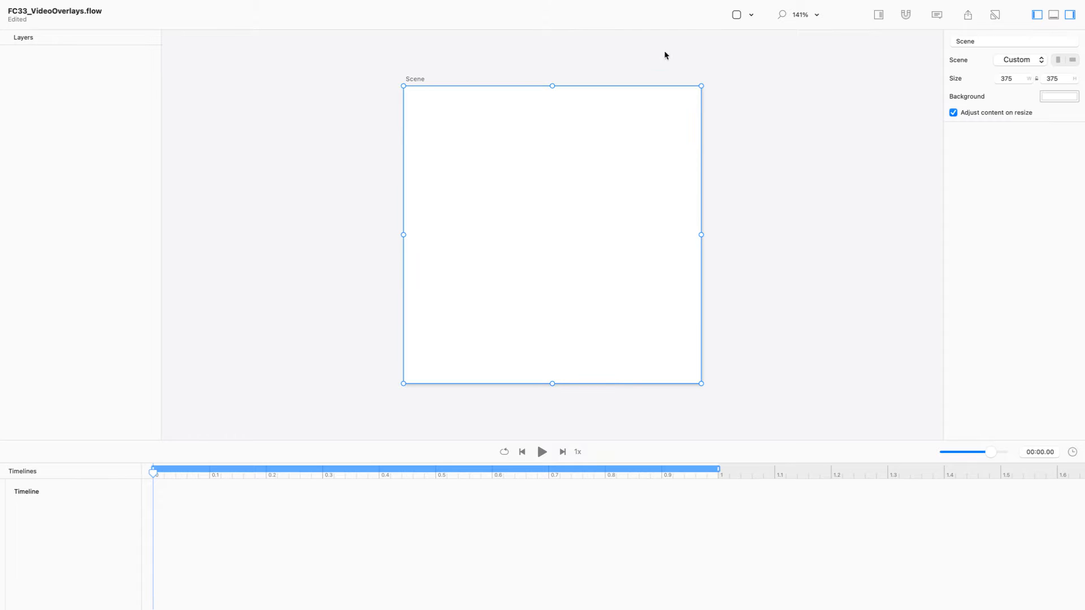
pyautogui.doubleClick(1021, 78)
pyautogui.write('4096')
pyautogui.press('Return')
pyautogui.press('Tab')
pyautogui.write('2')
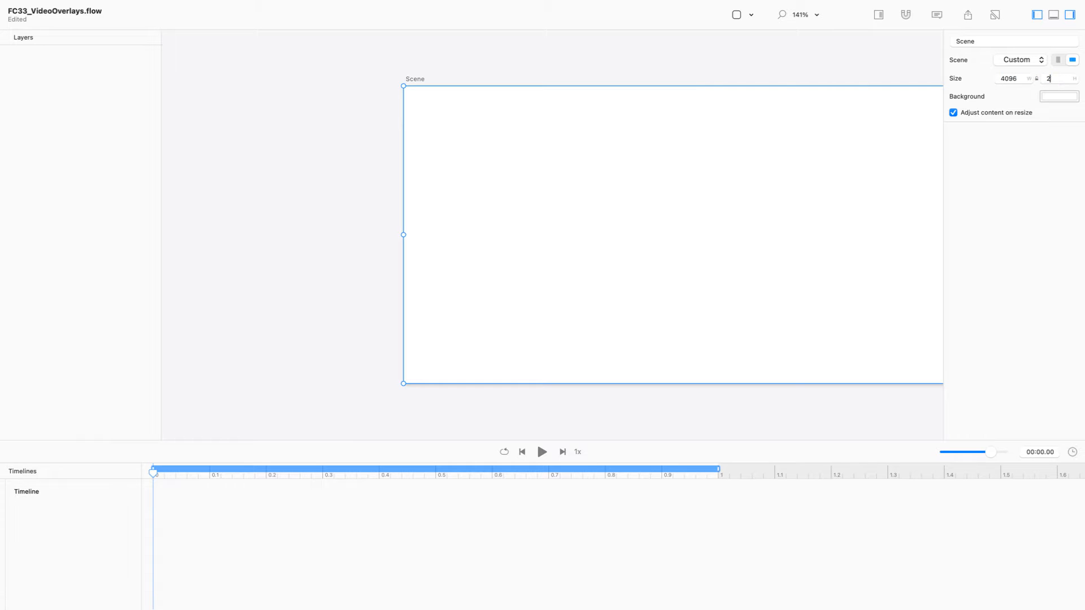
pyautogui.press('Return')
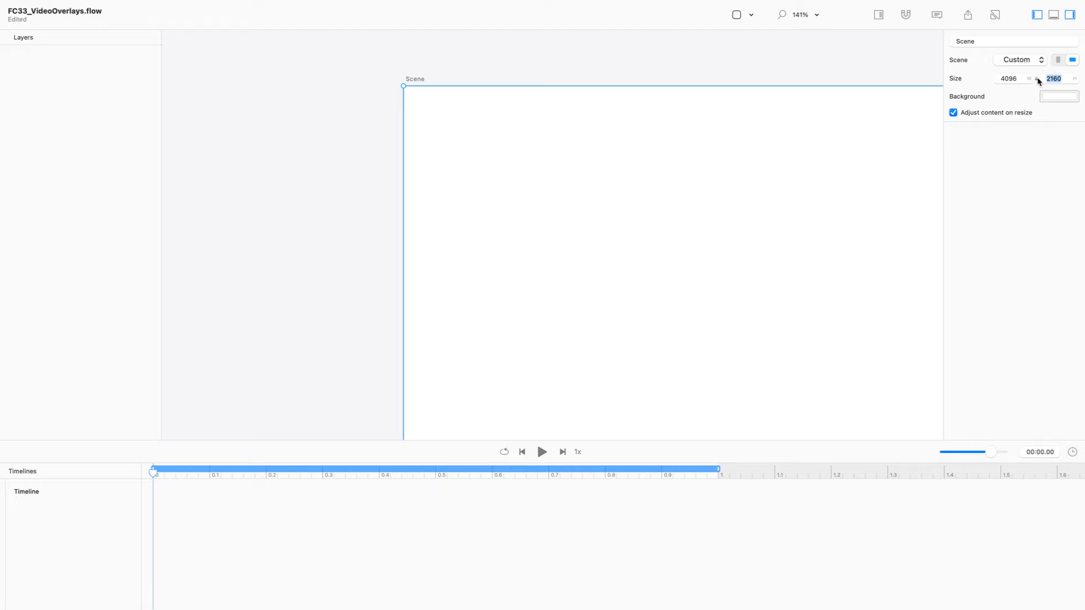
pyautogui.click(1021, 79)
pyautogui.press('super+1')
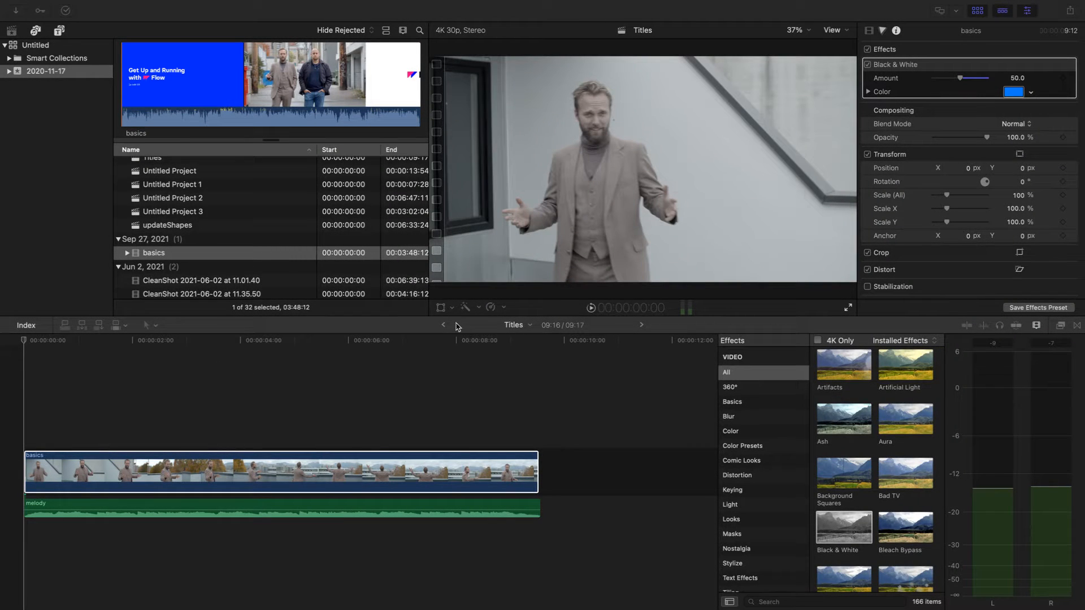
# Switch to Final Cut Pro and play back the opening seconds of the Titles project at a lower volume
pyautogui.click(591, 308)
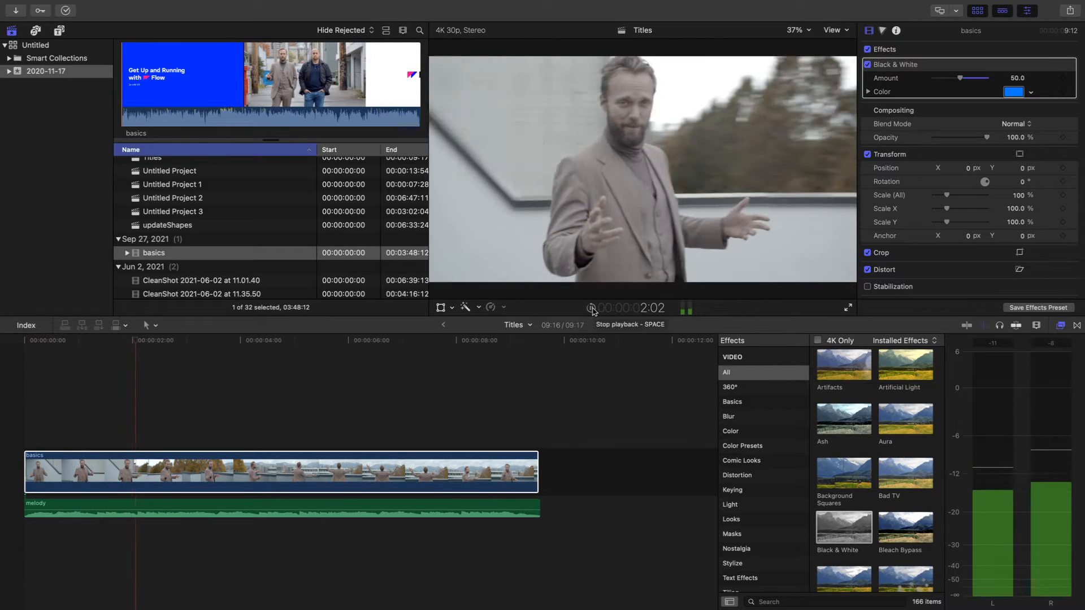
pyautogui.press('XF86AudioLowerVolume')
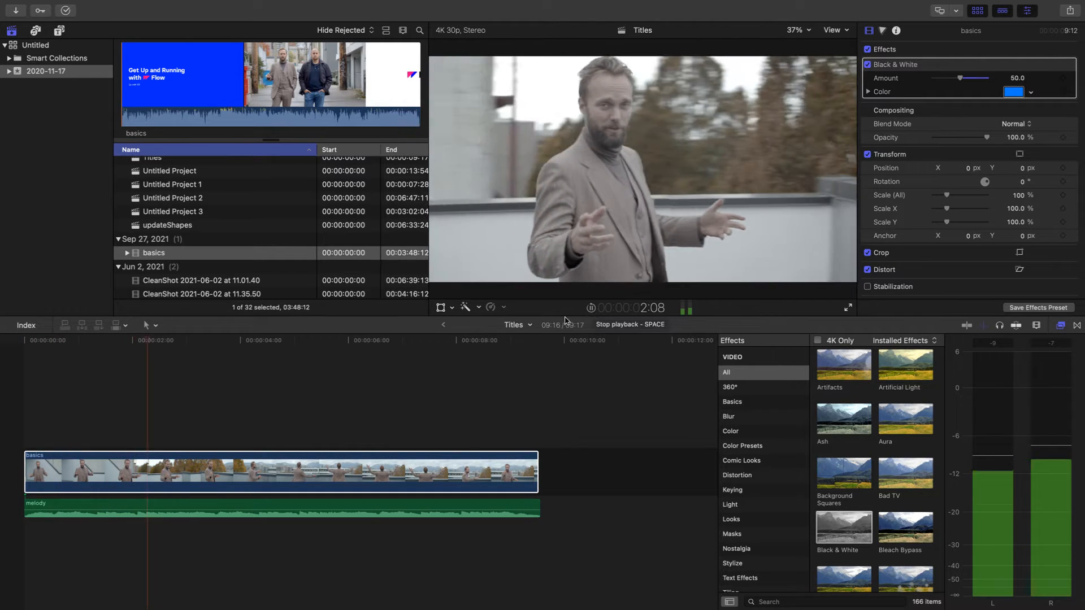
pyautogui.click(591, 308)
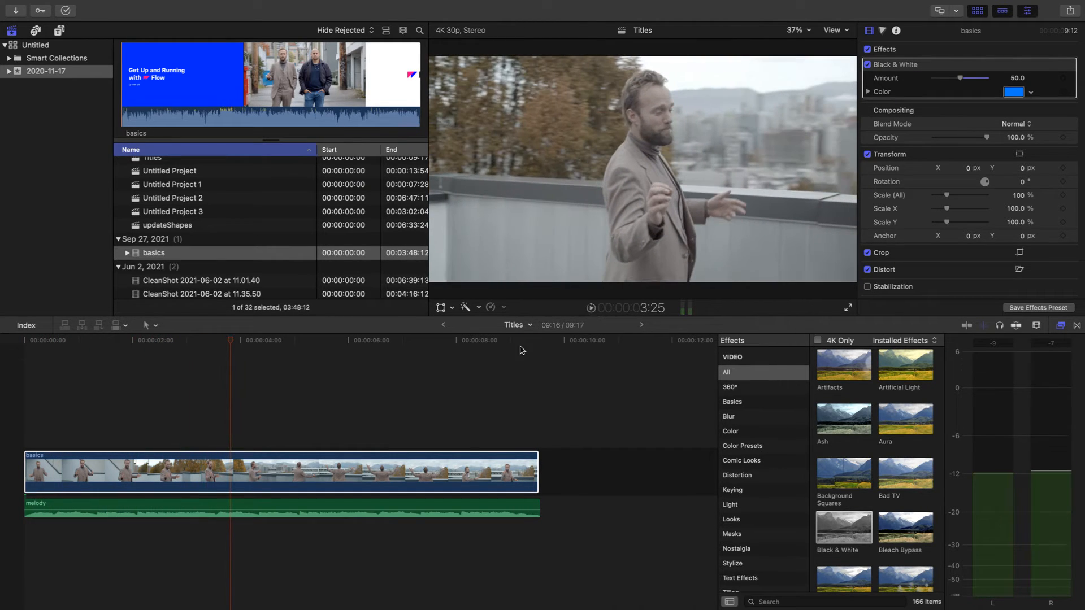
# Trim the end of the melody audio clip to line up with the basics video clip's end at 9:16
pyautogui.moveTo(510, 343); pyautogui.dragTo(538, 343)
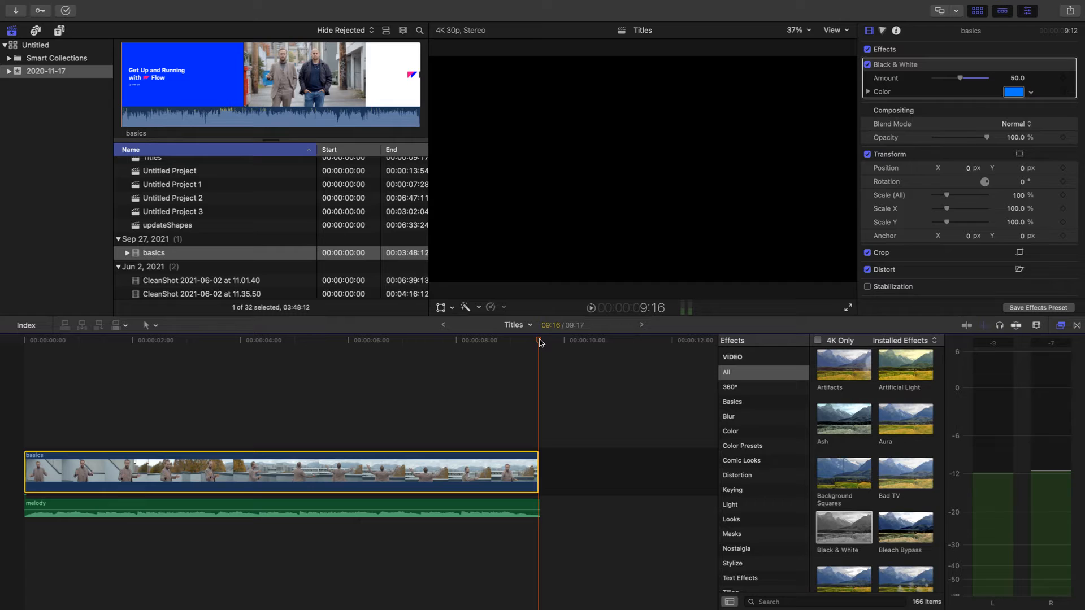
pyautogui.moveTo(537, 507); pyautogui.dragTo(537, 506)
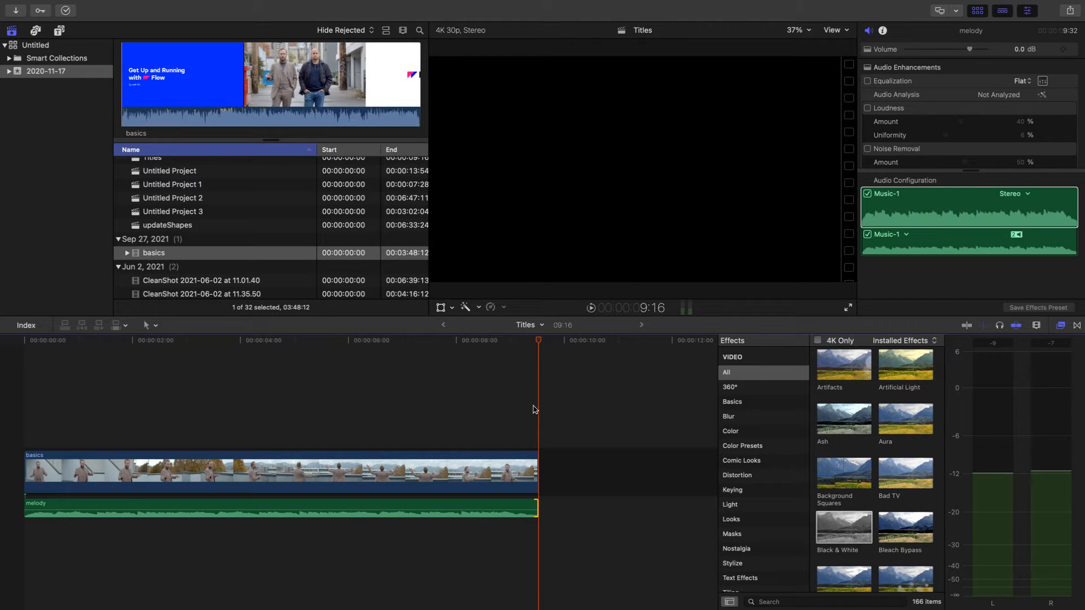
pyautogui.click(481, 346)
pyautogui.moveTo(536, 470); pyautogui.dragTo(538, 471)
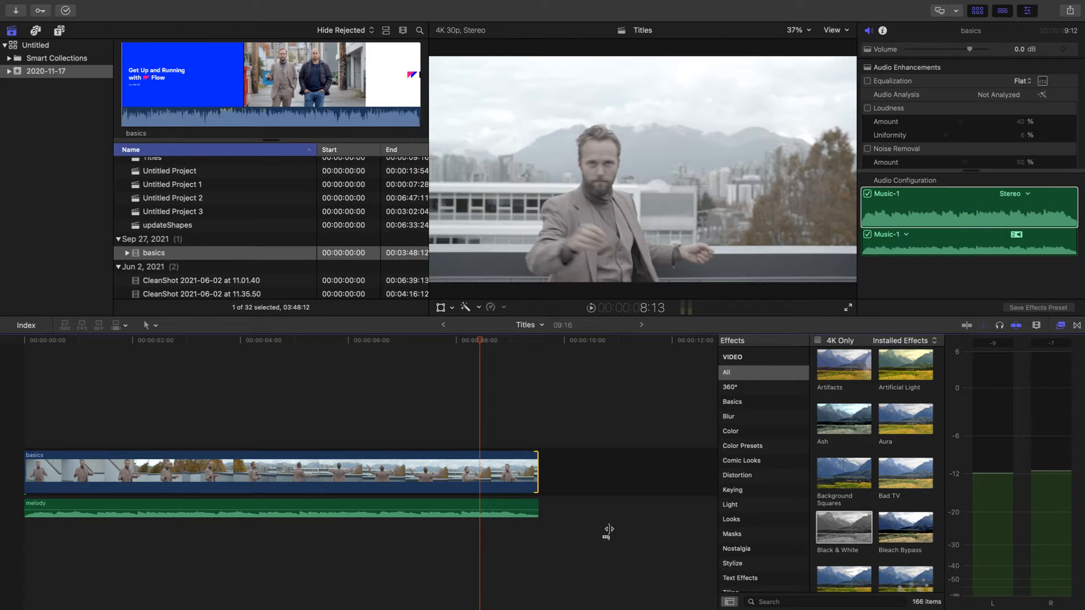
# Switch back to Flow and paste the copied titles into the scene as a text layer
pyautogui.press('super+Tab')
pyautogui.click(286, 341)
pyautogui.click(293, 341)
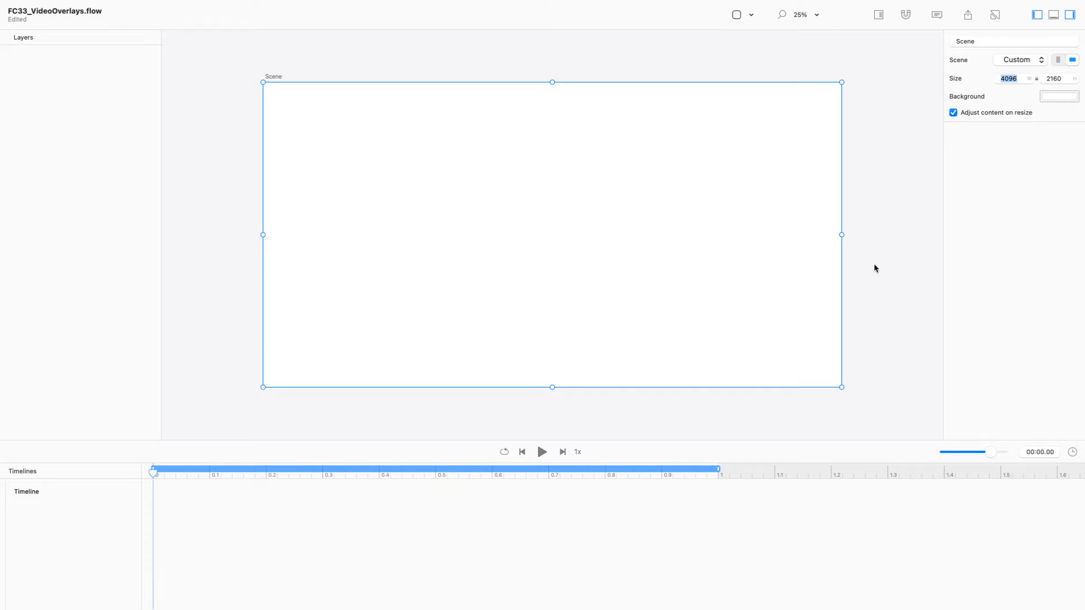
pyautogui.click(447, 67)
pyautogui.press('super+v')
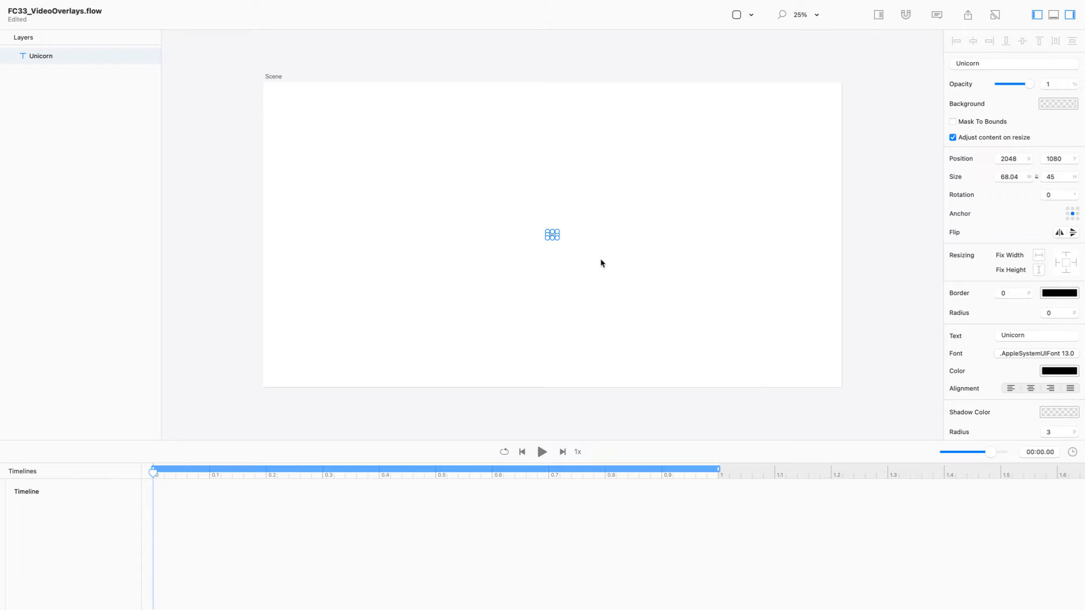
# Turn on Relative Mode and enlarge the text layer's box to about 3294 by 1410, roughly centred in the scene
pyautogui.press('r')
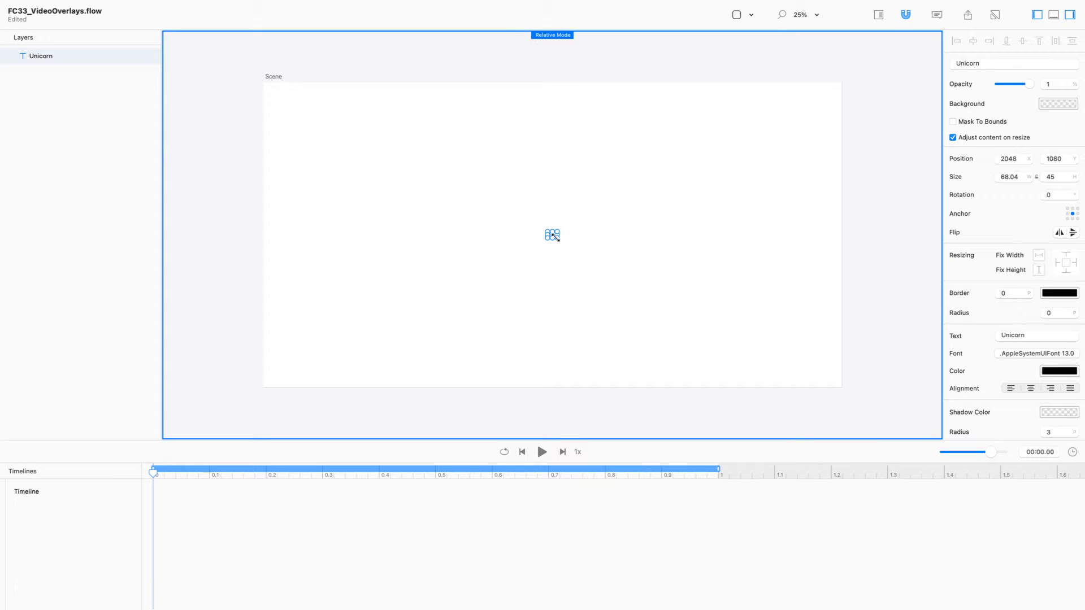
pyautogui.moveTo(557, 240); pyautogui.dragTo(658, 278)
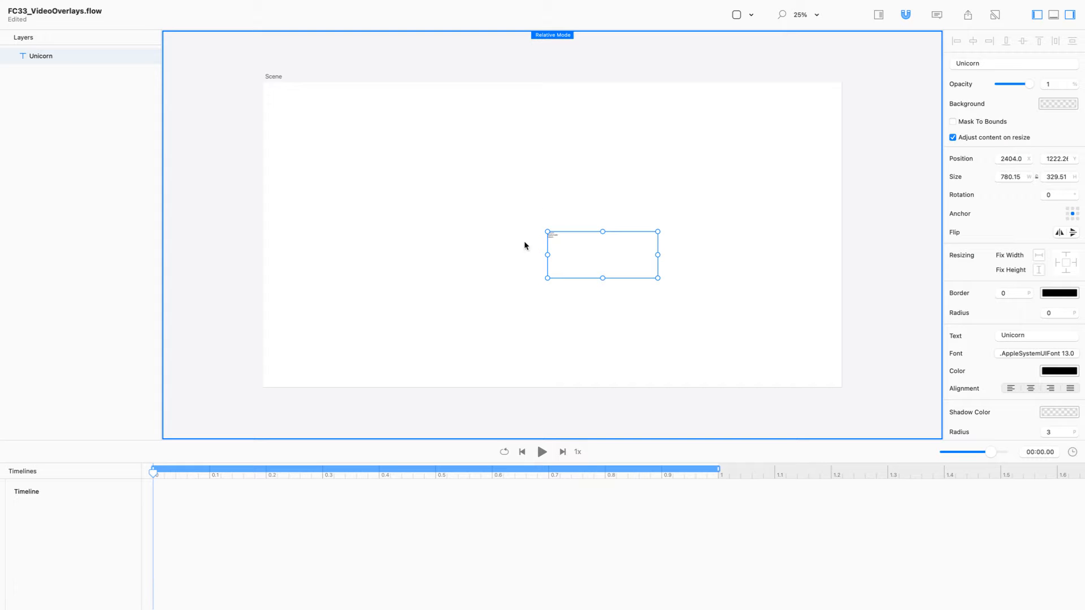
pyautogui.moveTo(551, 235); pyautogui.dragTo(319, 137)
pyautogui.moveTo(656, 279); pyautogui.dragTo(785, 335)
# Set the text layer's font to SF Pro Rounded in the Heavy typeface
pyautogui.click(1050, 357)
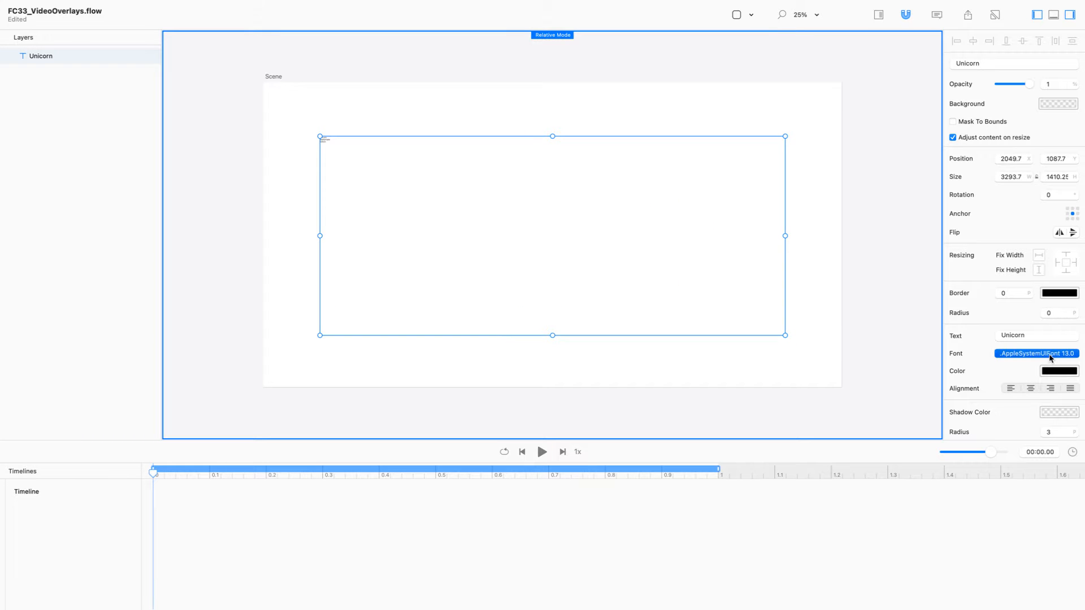
pyautogui.click(1010, 356)
pyautogui.moveTo(820, 365); pyautogui.dragTo(987, 215)
pyautogui.scroll(-5, 879, 339)
pyautogui.scroll(-15, 882, 340)
pyautogui.scroll(-4, 884, 341)
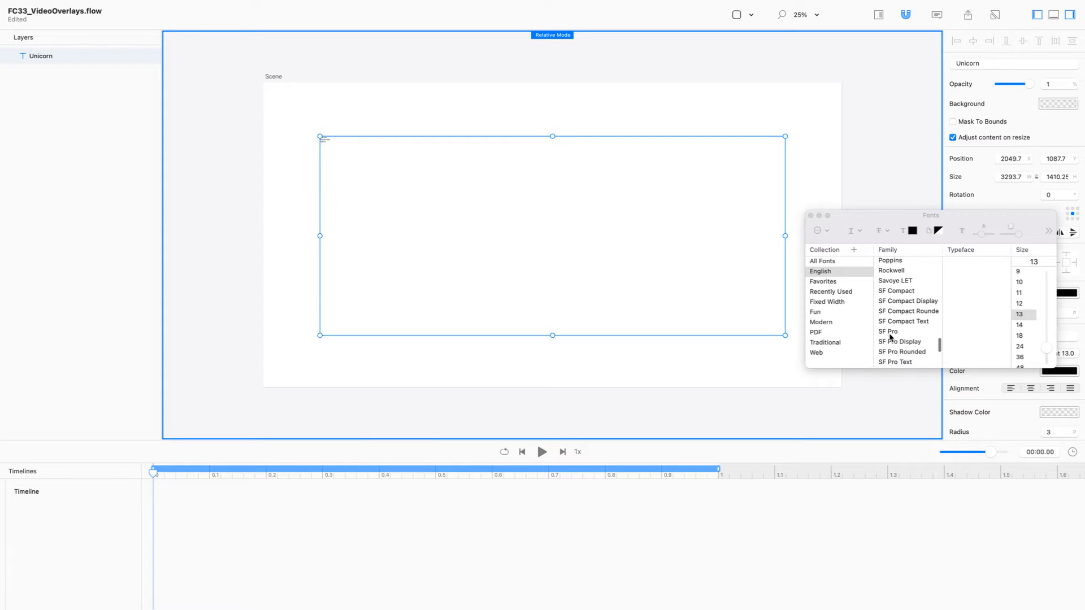
pyautogui.click(900, 343)
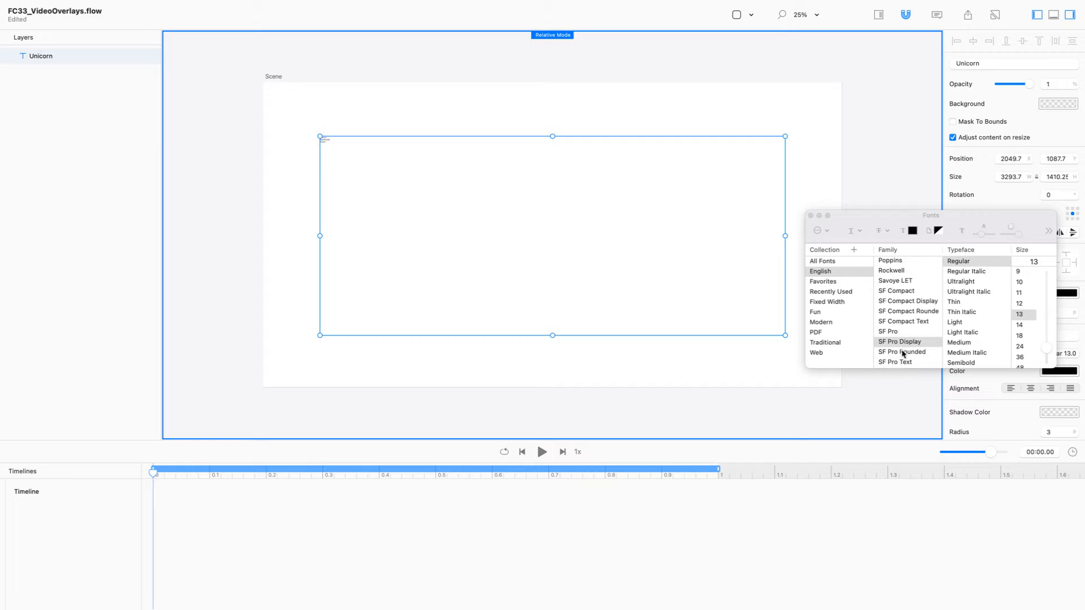
pyautogui.click(903, 354)
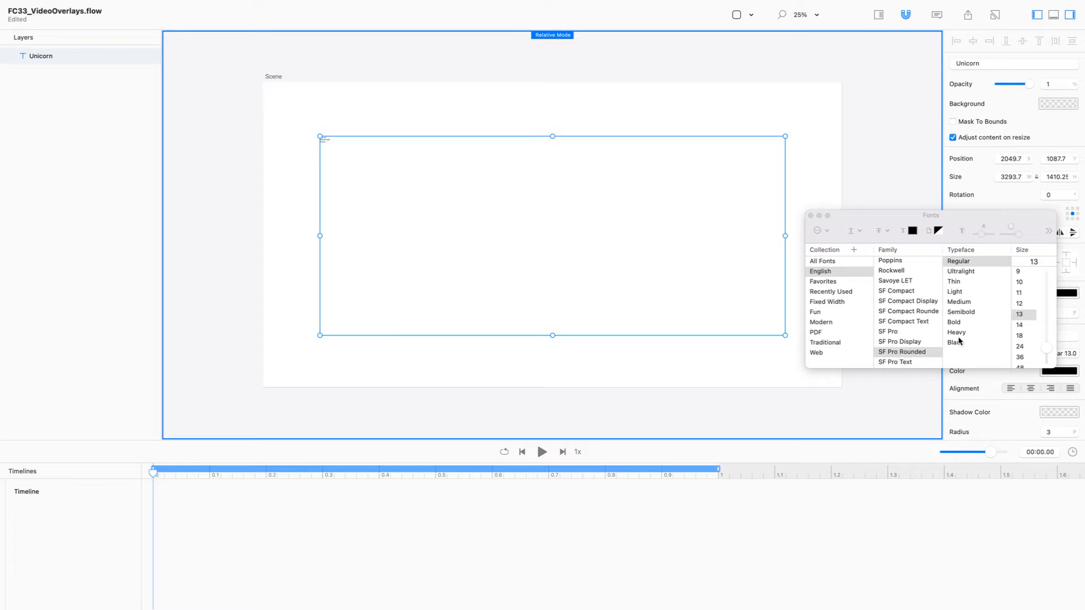
pyautogui.scroll(-1, 901, 347)
pyautogui.scroll(-1, 901, 347)
pyautogui.scroll(-1, 901, 348)
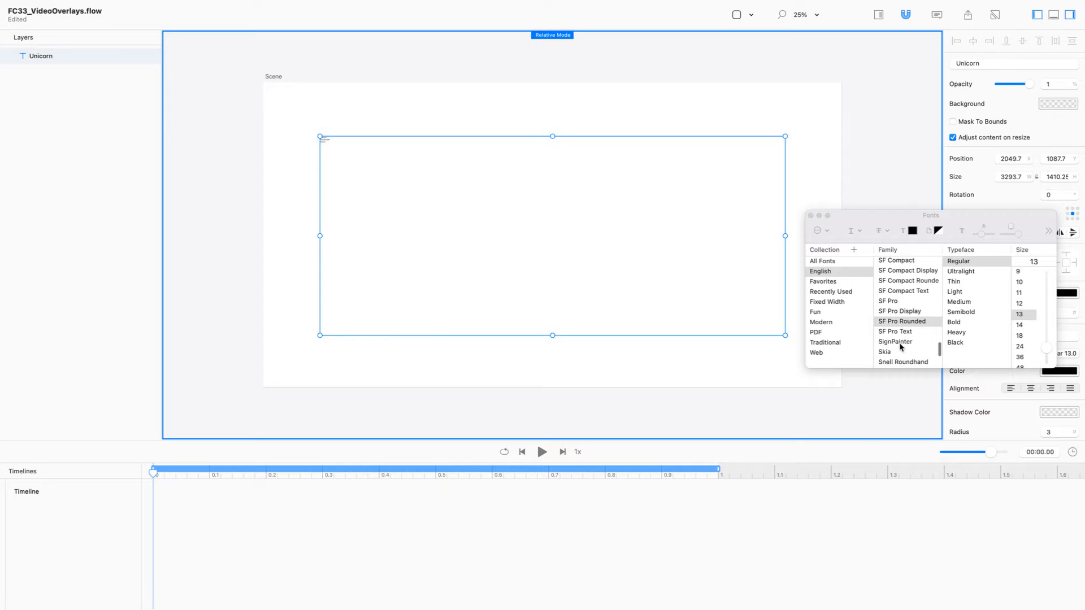
pyautogui.scroll(-1, 902, 346)
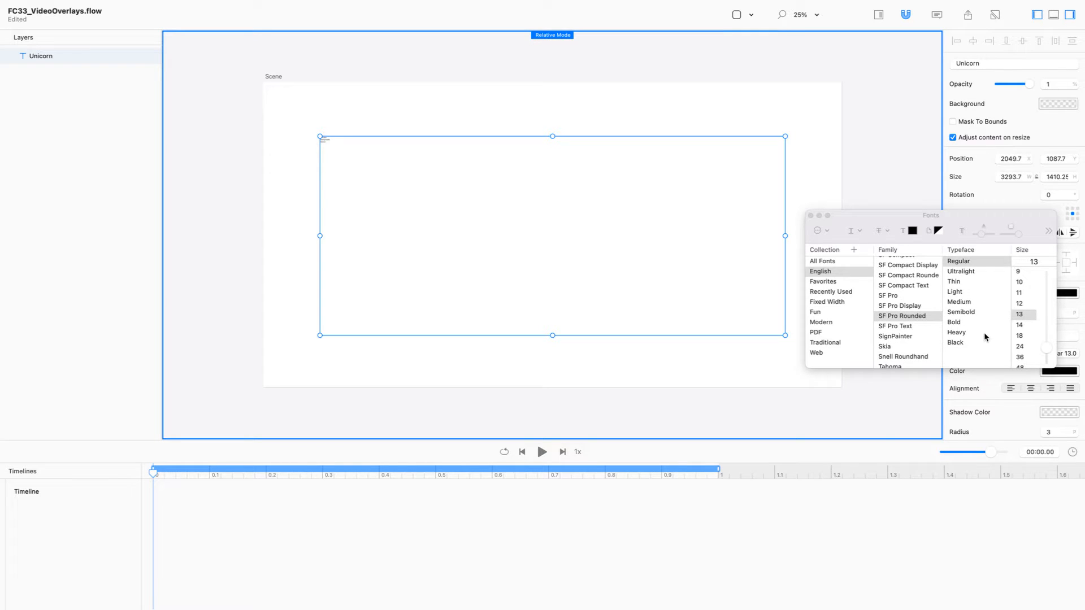
pyautogui.click(985, 334)
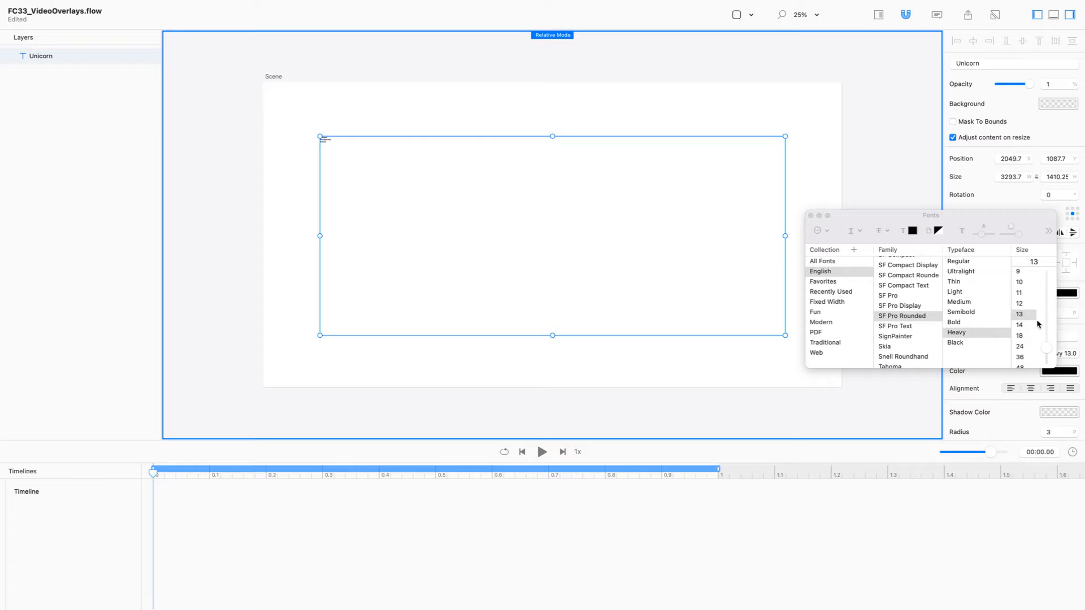
# Set the text layer's font size to 400
pyautogui.click(1037, 260)
pyautogui.press('BackSpace')
pyautogui.write('400')
pyautogui.press('Return')
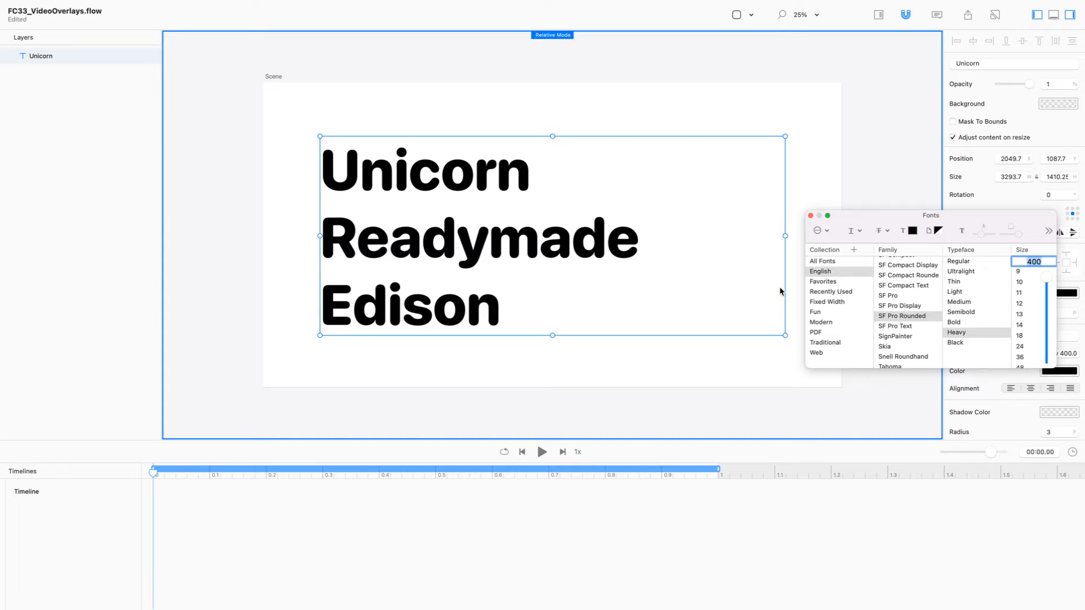
# Change the text's font to SF Pro Display Heavy Italic and centre-align the three lines
pyautogui.click(912, 306)
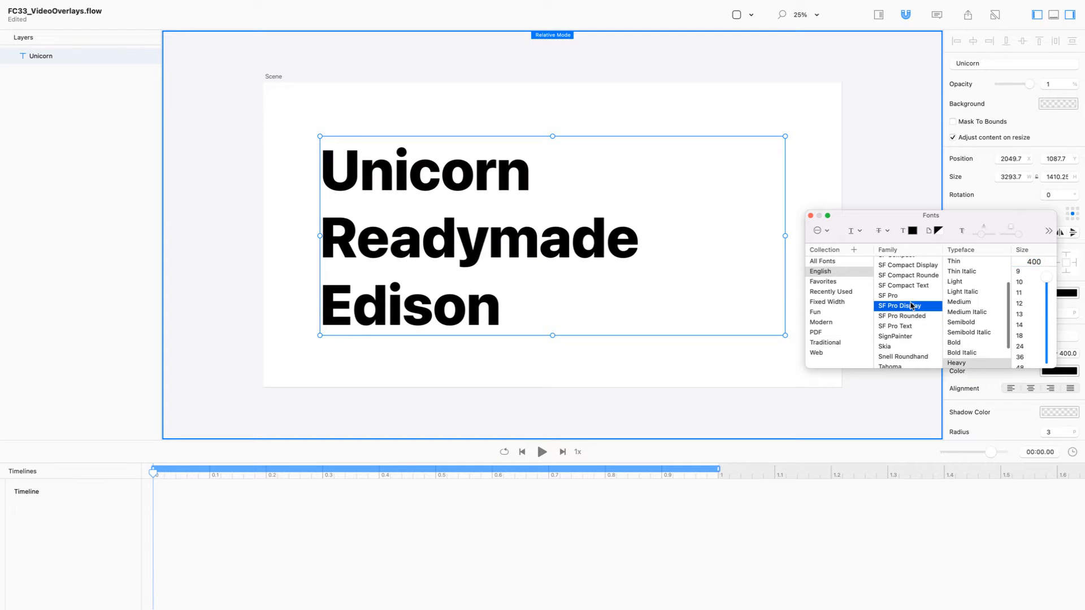
pyautogui.scroll(-3, 979, 355)
pyautogui.click(974, 334)
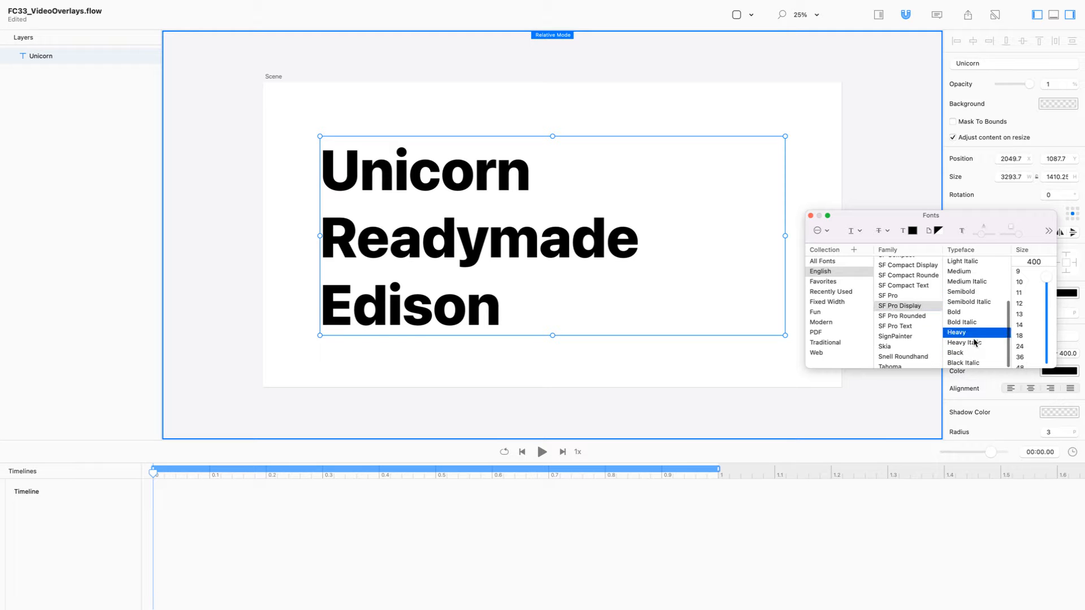
pyautogui.click(975, 343)
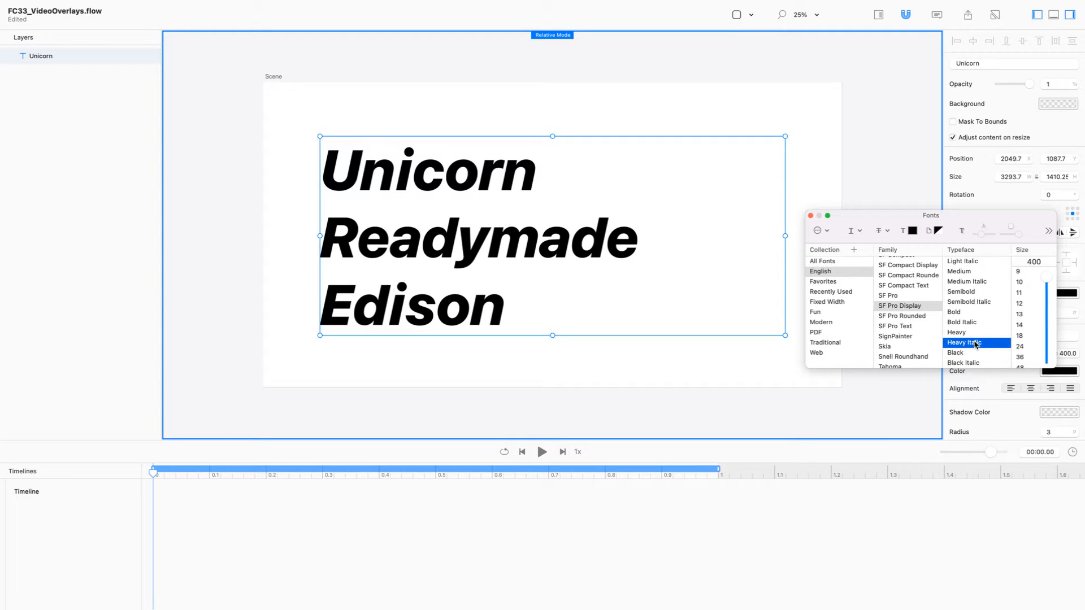
pyautogui.click(811, 217)
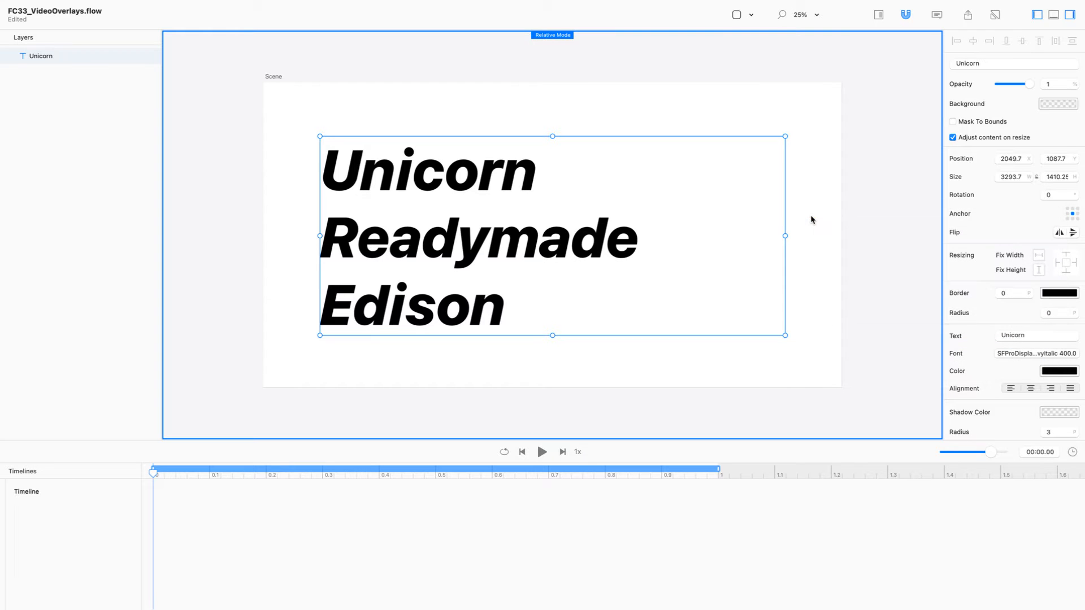
pyautogui.click(1031, 388)
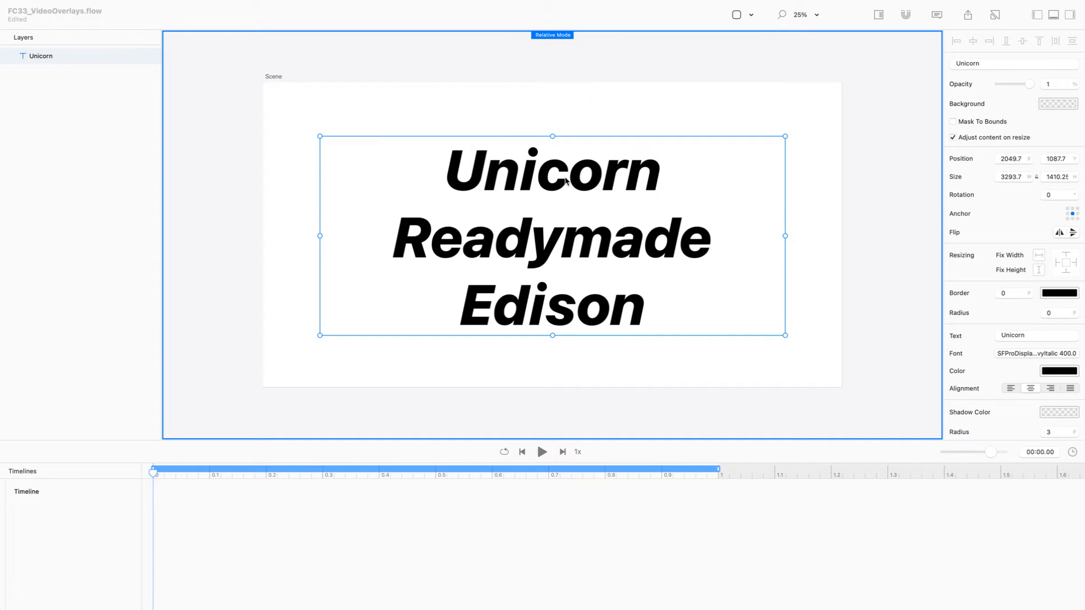
# Deselect the text and insert a new blank layer into the scene
pyautogui.click(567, 203)
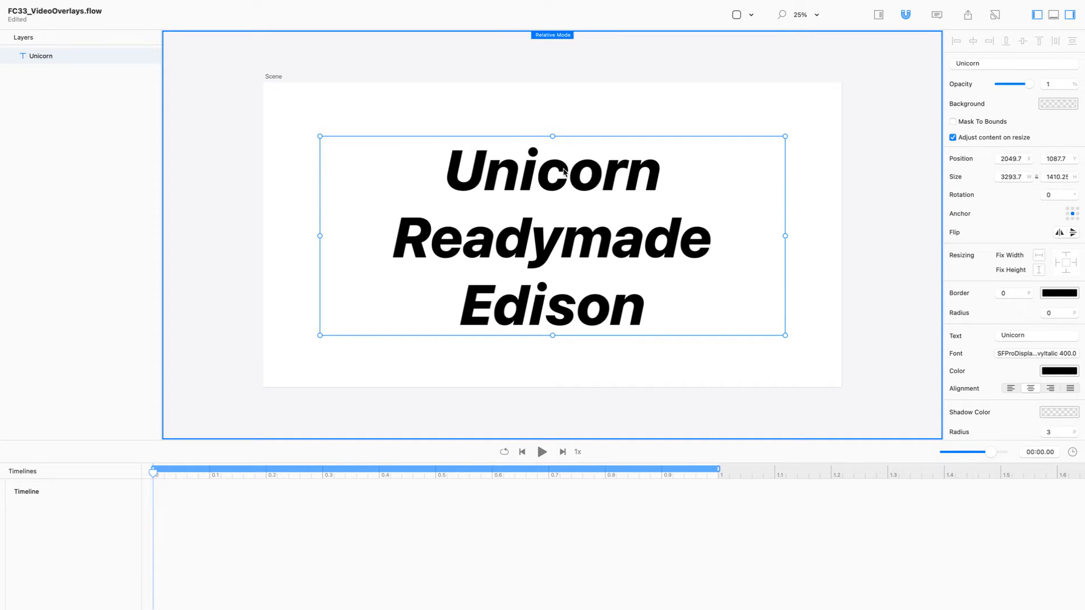
pyautogui.click(556, 184)
pyautogui.click(175, 101)
pyautogui.click(84, 60)
pyautogui.click(90, 77)
pyautogui.click(147, 7)
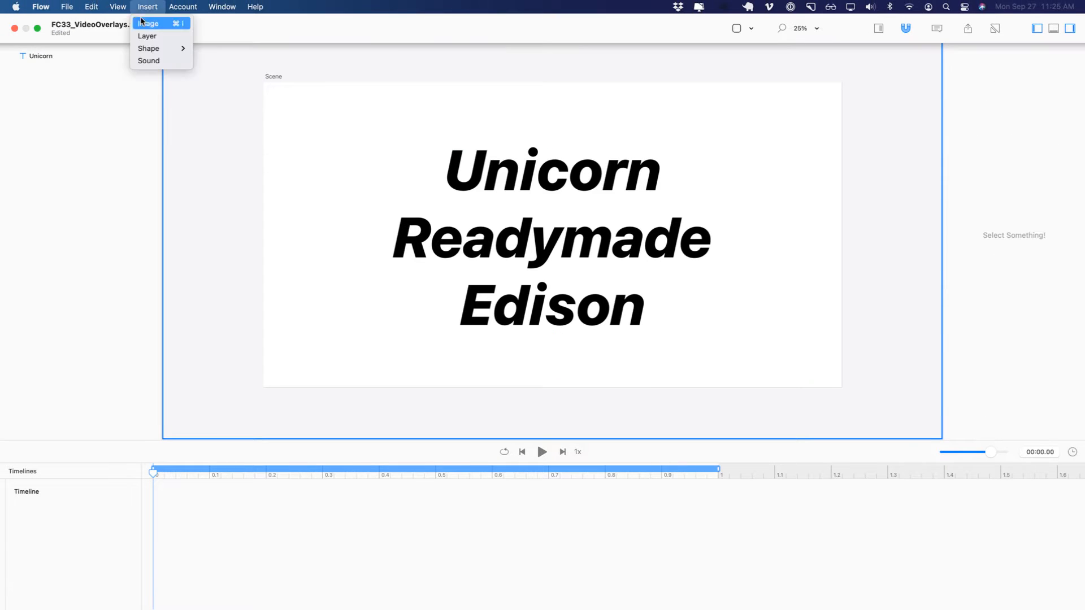
pyautogui.click(146, 37)
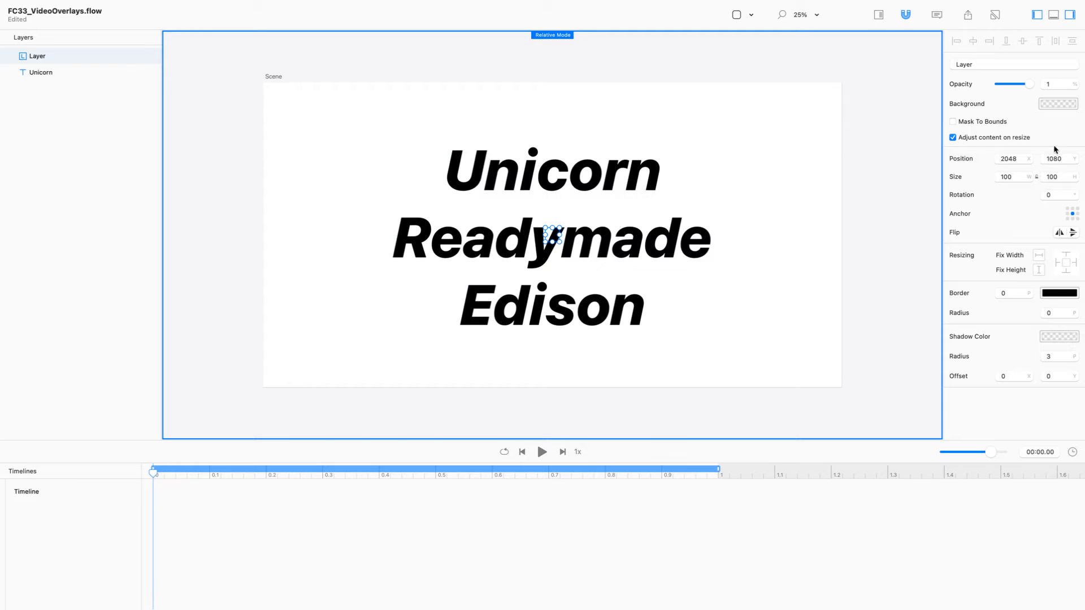
# Size the new layer to 4096 wide by 200 high, unlinking its width and height
pyautogui.moveTo(1017, 161); pyautogui.dragTo(973, 173)
pyautogui.press('Return')
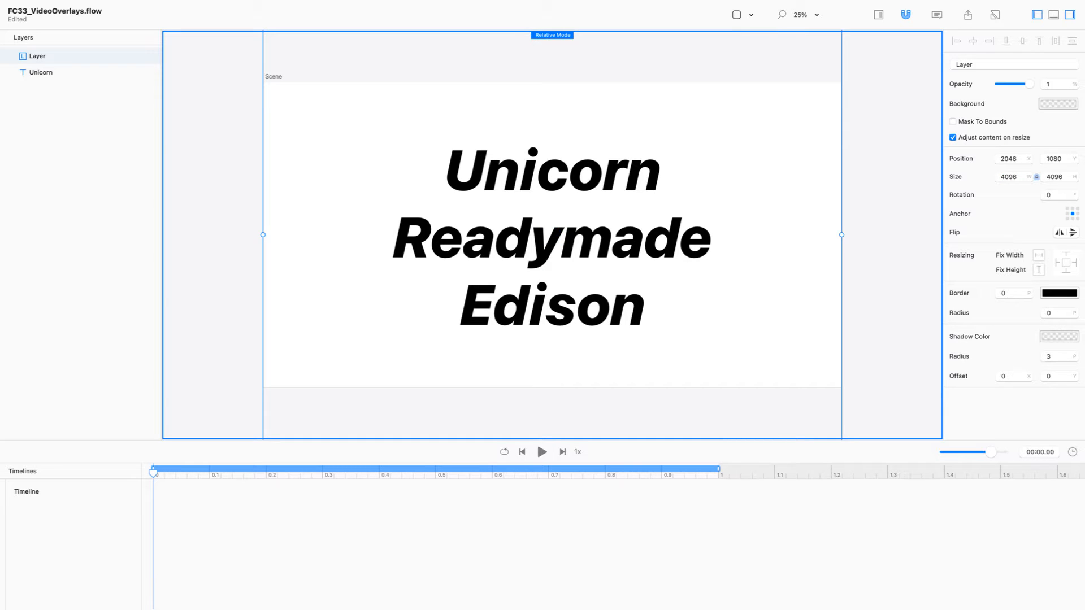
pyautogui.click(1036, 177)
pyautogui.doubleClick(1061, 177)
pyautogui.write('200')
pyautogui.press('Return')
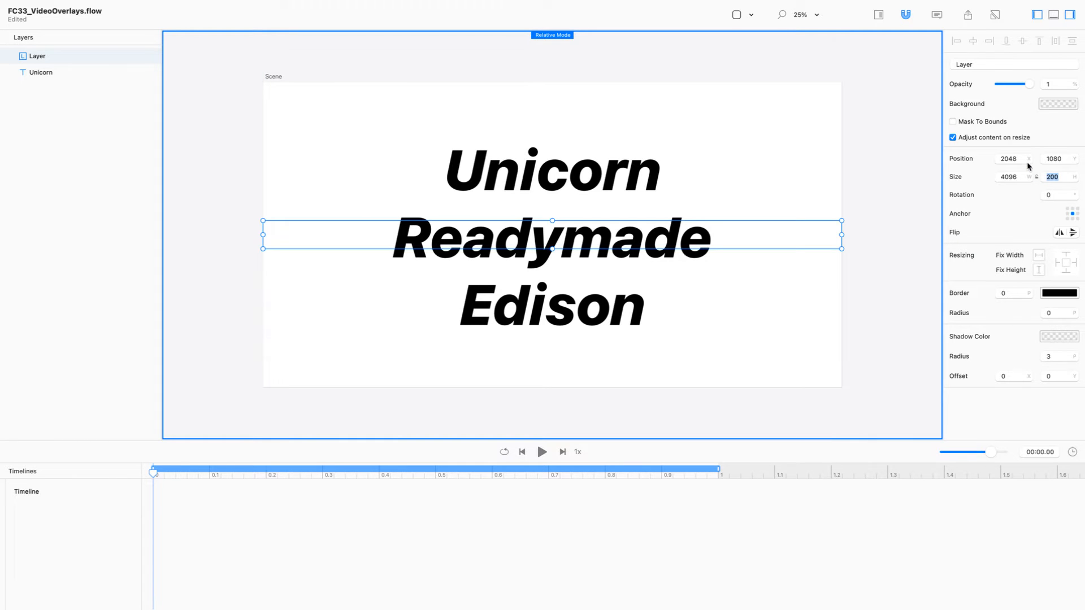
# Fill the new bar layer's background with the pink swatch FD0178
pyautogui.click(1066, 104)
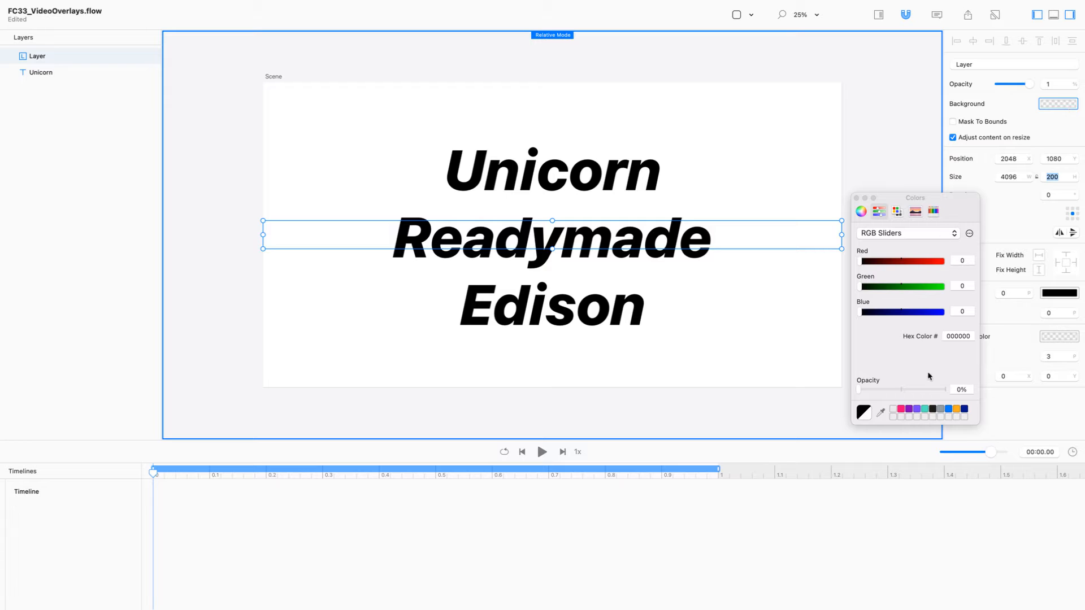
pyautogui.click(925, 409)
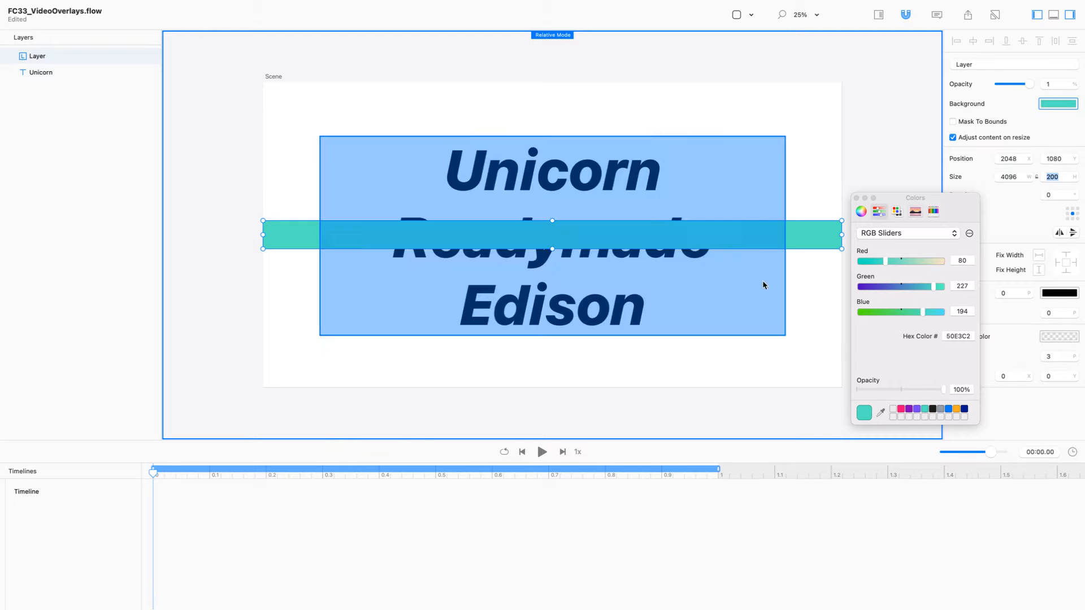
pyautogui.click(902, 411)
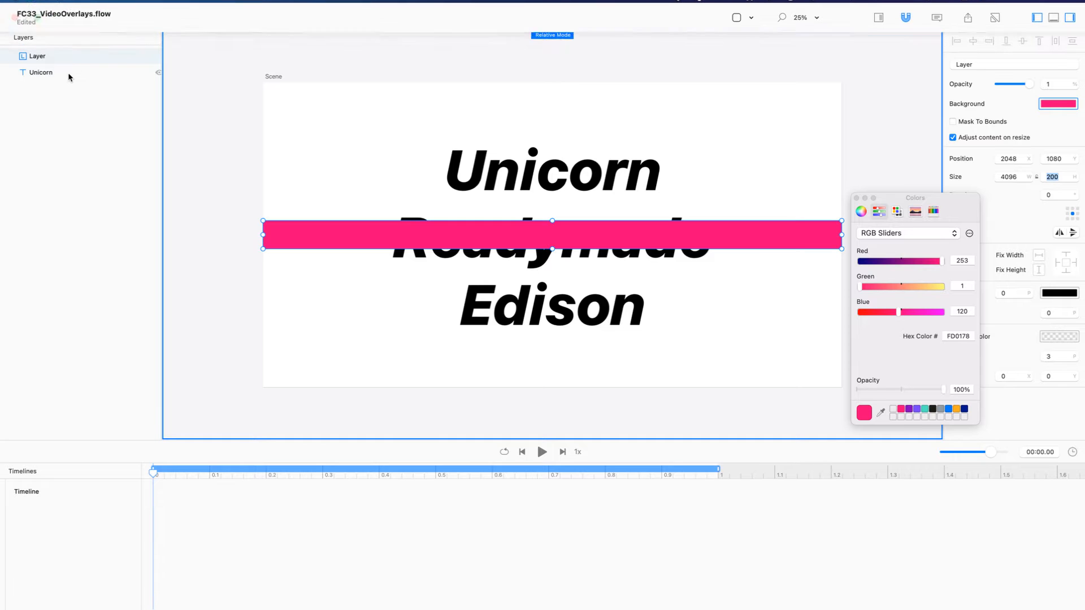
# Place the pink bar beneath the text layer and move the text down to about Y 1526, putting the word Unicorn over the bar
pyautogui.moveTo(66, 63); pyautogui.dragTo(65, 79)
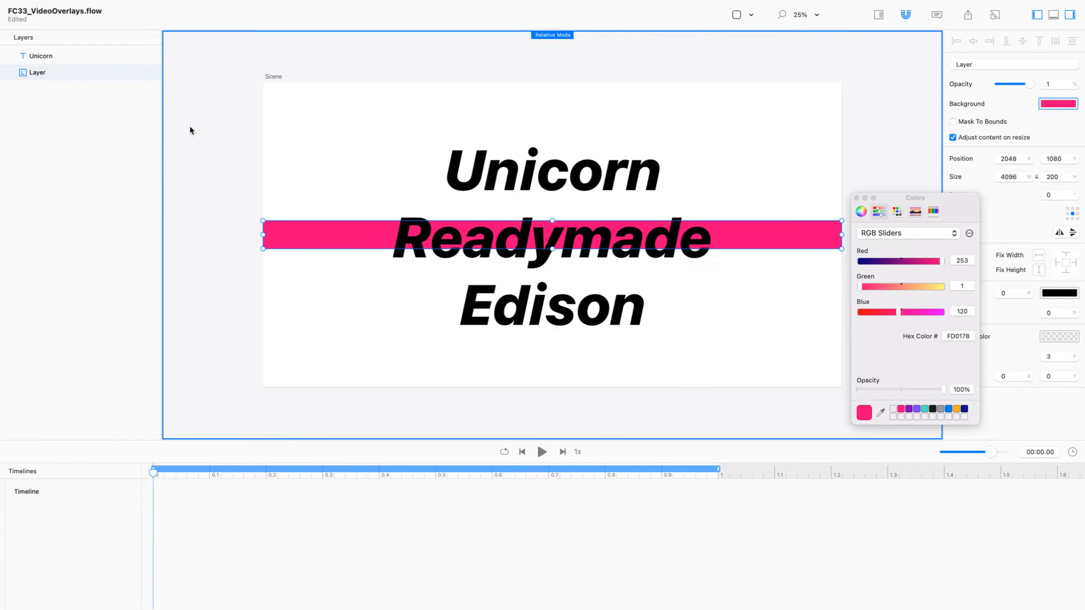
pyautogui.click(191, 128)
pyautogui.click(293, 241)
pyautogui.moveTo(538, 171); pyautogui.dragTo(537, 236)
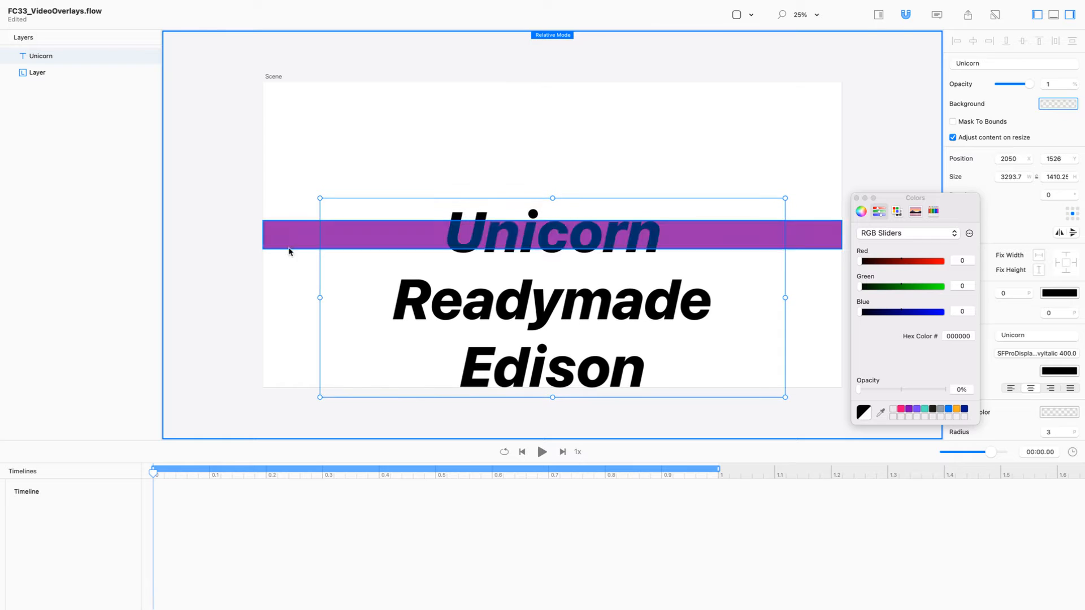
# Increase the pink bar's height to 300
pyautogui.click(282, 239)
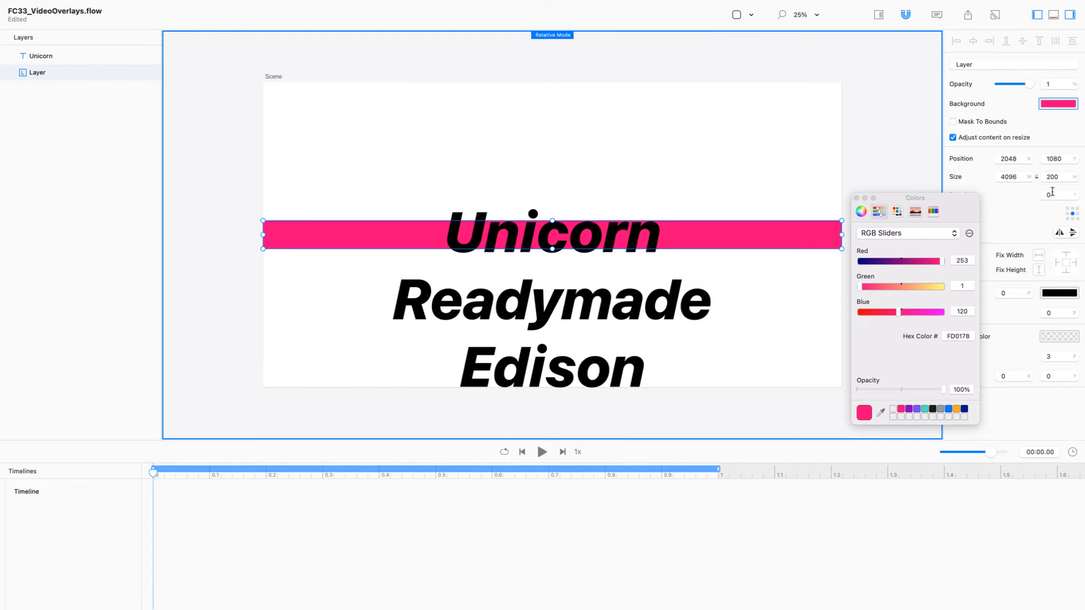
pyautogui.click(1063, 178)
pyautogui.hotkey('shift', 'Up')
pyautogui.hotkey('shift', 'Up')
pyautogui.hotkey('shift', 'Up')
pyautogui.hotkey('shift', 'Up')
pyautogui.hotkey('shift', 'Up')
pyautogui.hotkey('shift', 'Up')
pyautogui.hotkey('shift', 'Up')
pyautogui.hotkey('shift', 'Up')
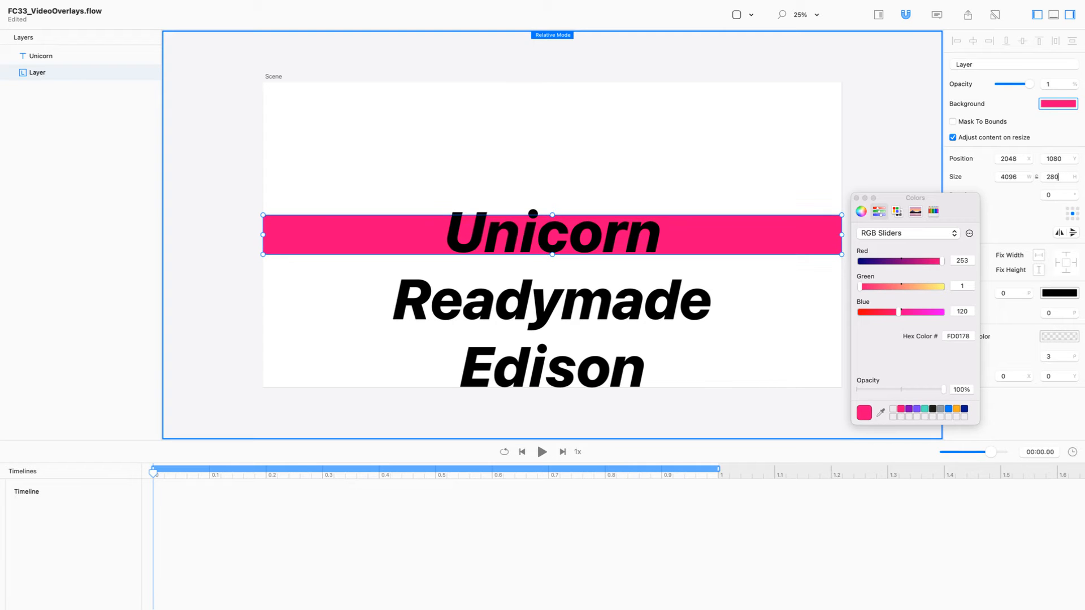
pyautogui.hotkey('shift', 'Up')
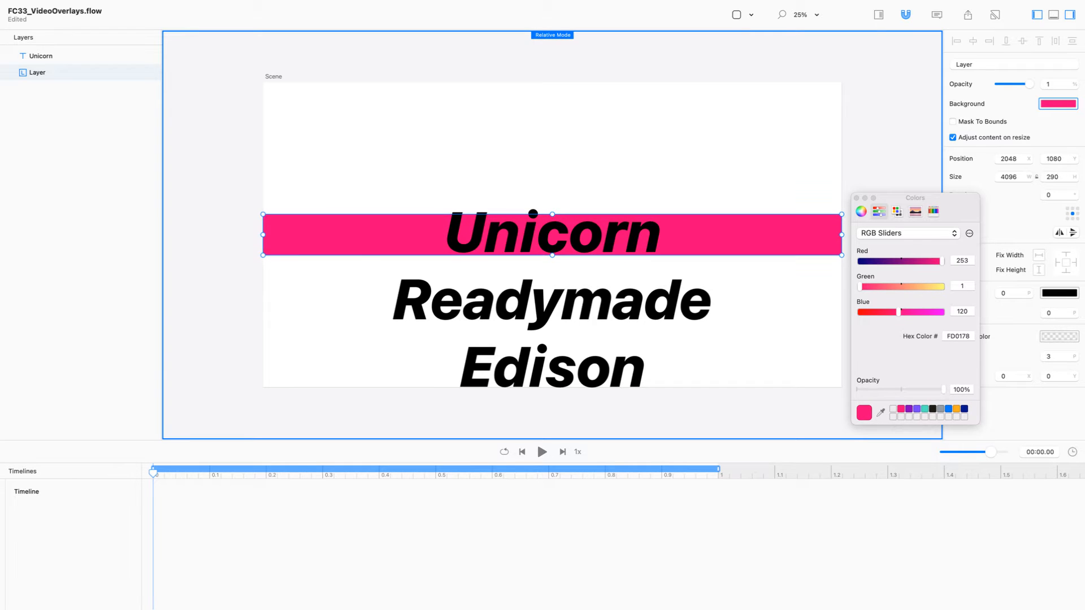
pyautogui.hotkey('shift', 'Up')
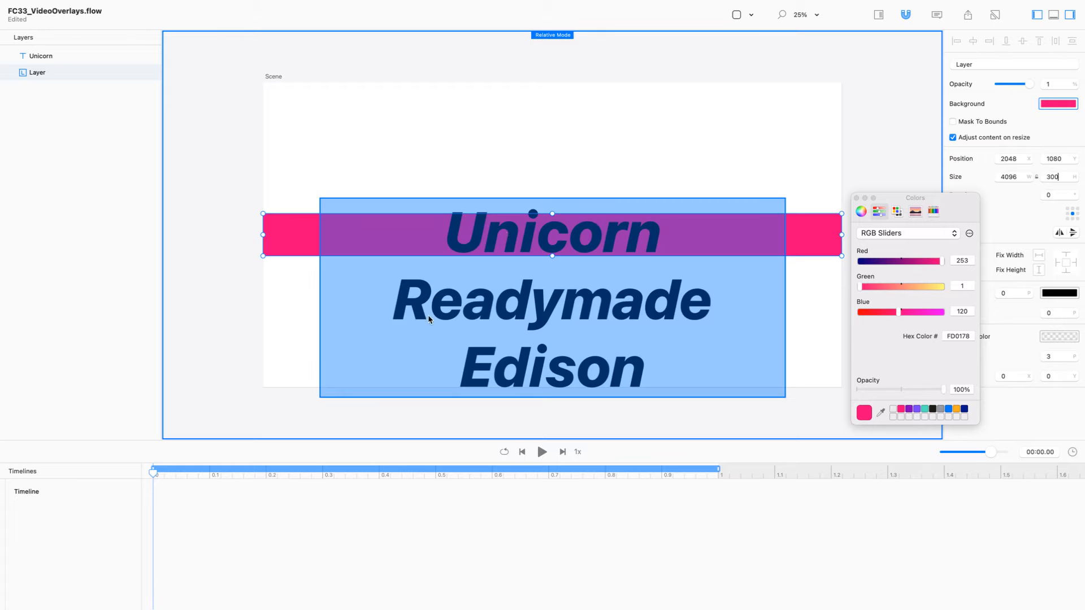
# Shift the text layer down slightly to Y 1543 so Unicorn is vertically centred on the pink bar
pyautogui.moveTo(515, 304); pyautogui.dragTo(519, 308)
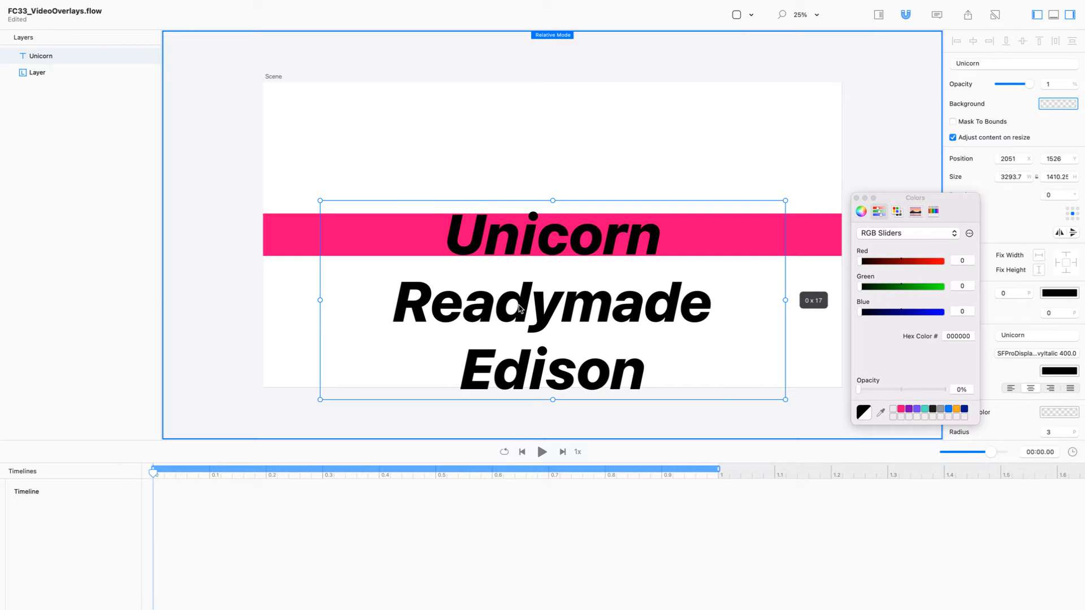
pyautogui.moveTo(519, 308); pyautogui.dragTo(519, 308)
pyautogui.press('super+plus')
pyautogui.press('super+plus')
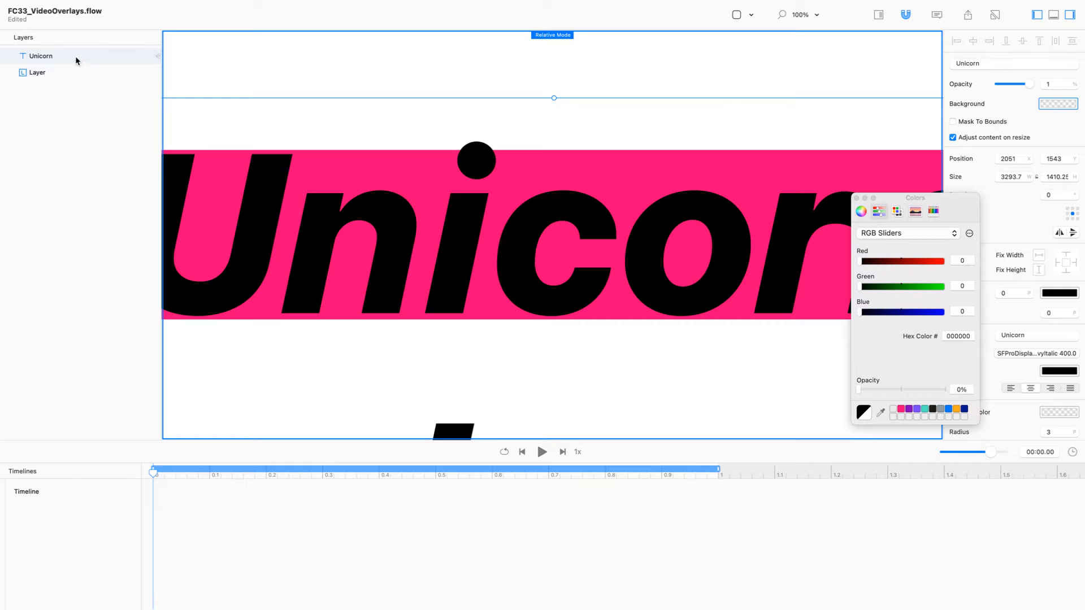
# Reduce the pink bar's height to 279 so it fits the height of the Unicorn letters
pyautogui.click(71, 76)
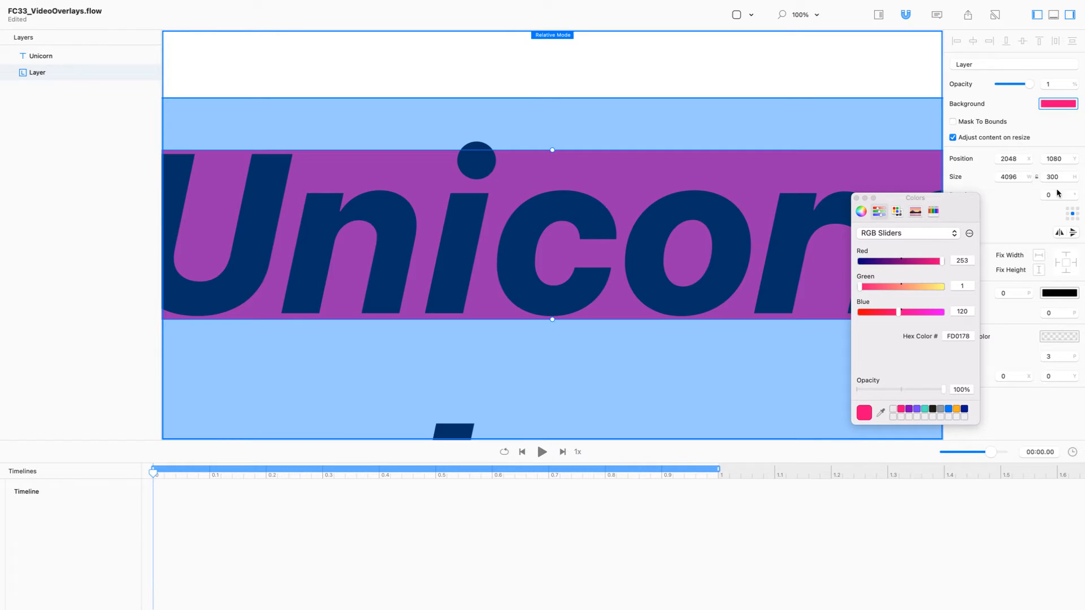
pyautogui.press('Down')
pyautogui.press('Down')
pyautogui.press('Down')
pyautogui.press('Down')
pyautogui.press('Down')
pyautogui.press('Down')
pyautogui.press('Down')
pyautogui.press('Down')
pyautogui.press('Down')
pyautogui.press('Down')
pyautogui.press('Down')
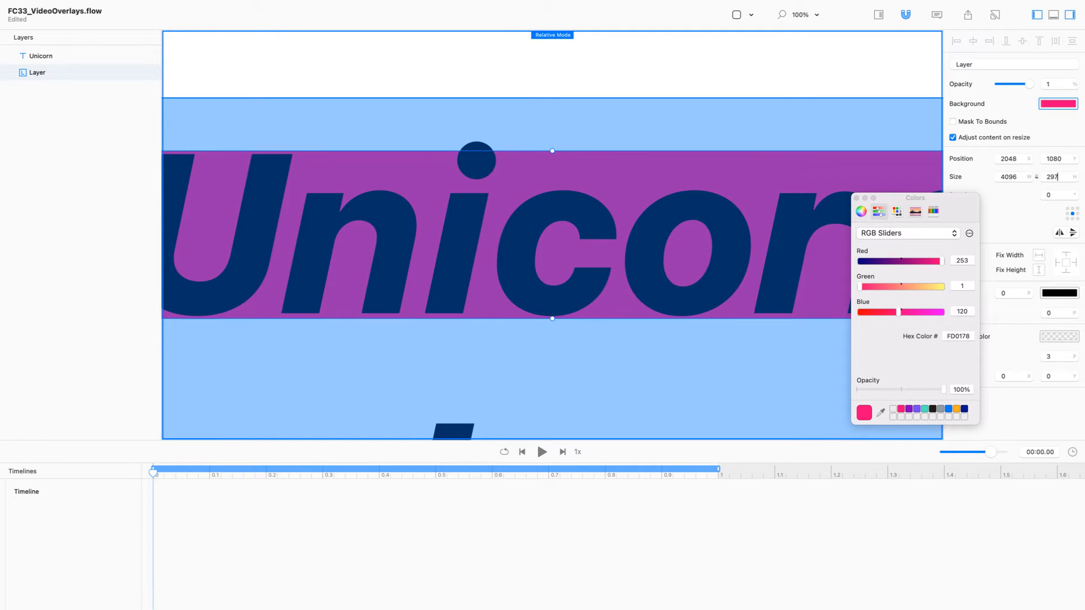
pyautogui.press('Down')
pyautogui.press('Down')
pyautogui.press('Down')
pyautogui.press('Down')
pyautogui.press('Down')
pyautogui.press('Down')
pyautogui.press('Down')
pyautogui.press('Down')
pyautogui.press('Down')
pyautogui.press('Down')
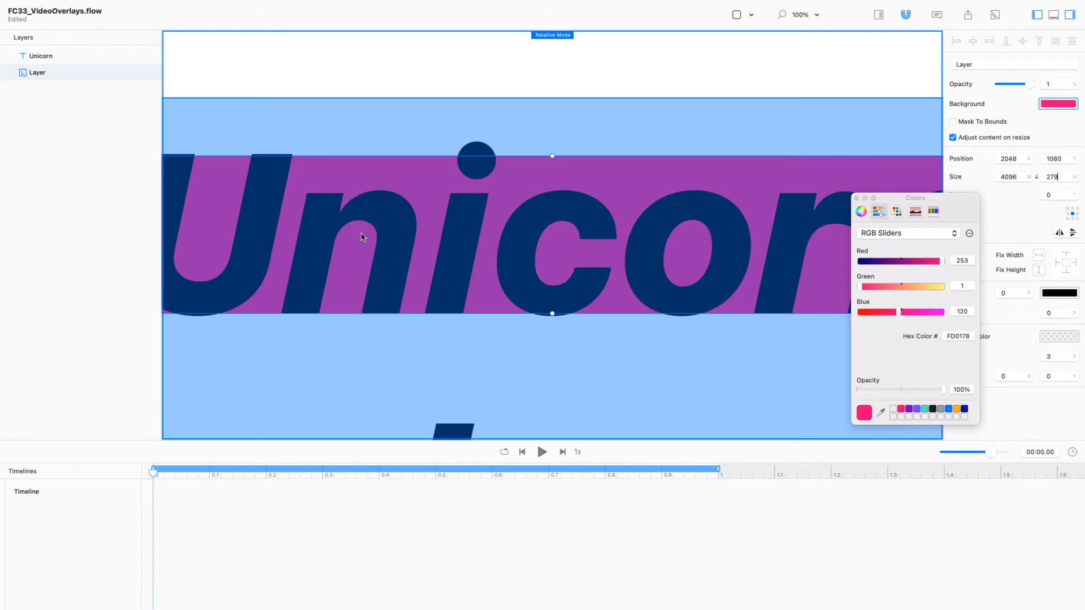
pyautogui.click(710, 125)
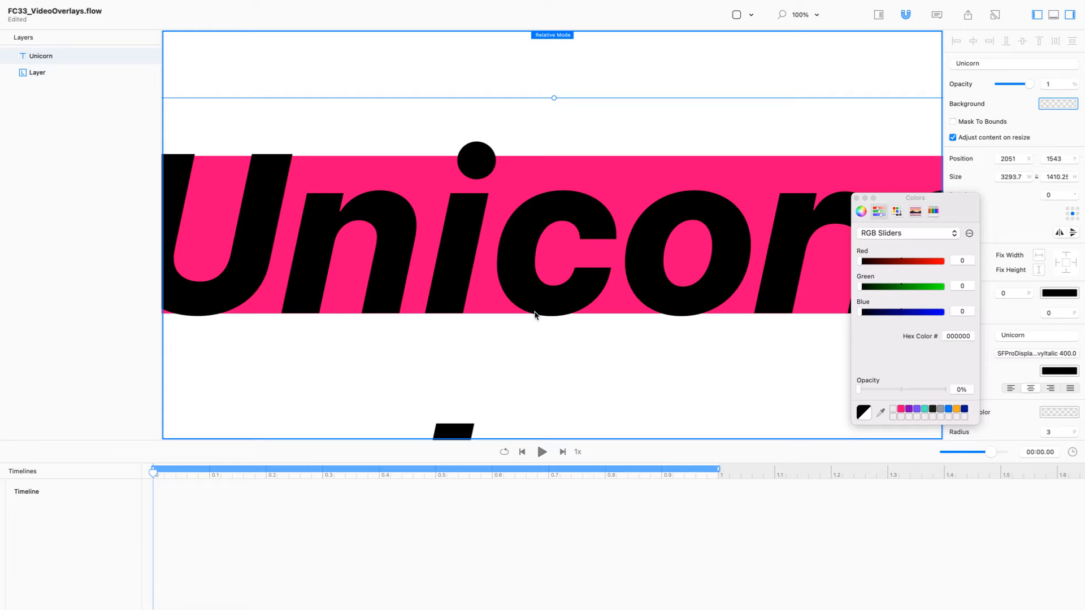
pyautogui.press('super+minus')
pyautogui.press('super+minus')
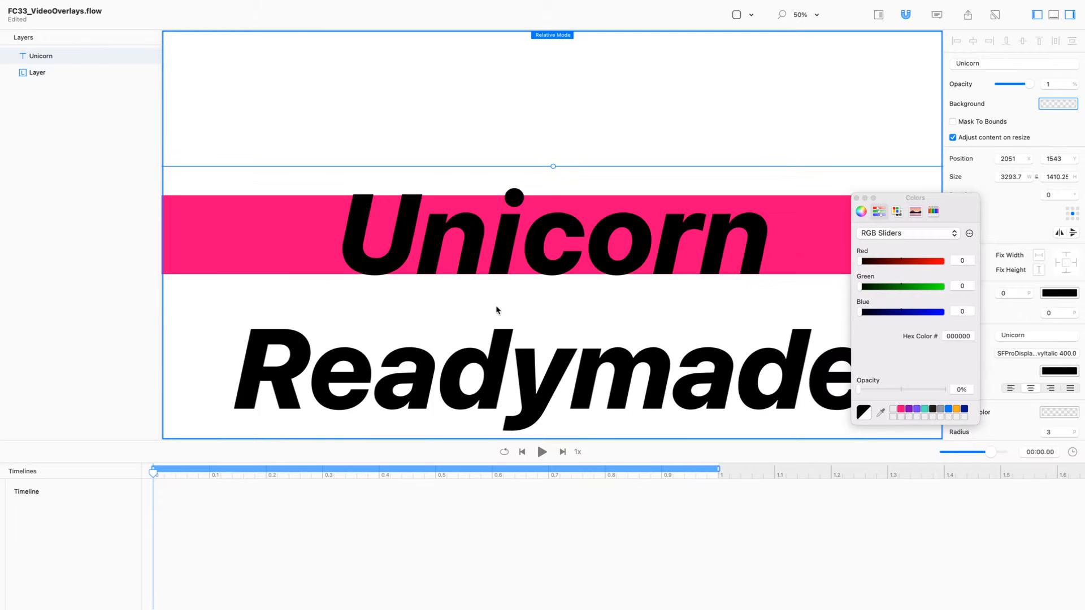
# Insert a second blank layer into the scene and set its width to 4096
pyautogui.click(489, 148)
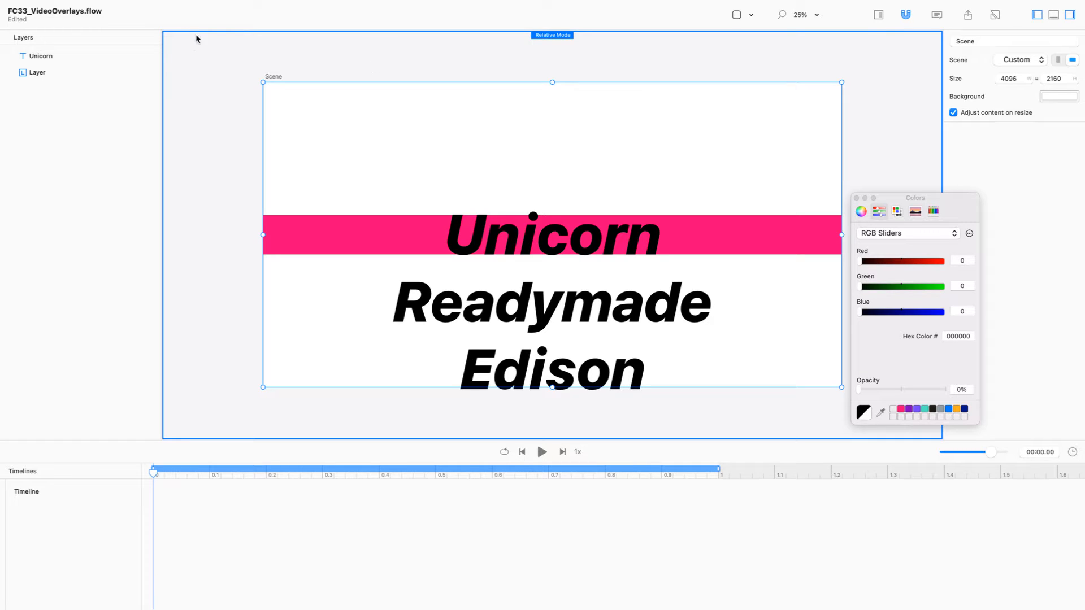
pyautogui.click(147, 6)
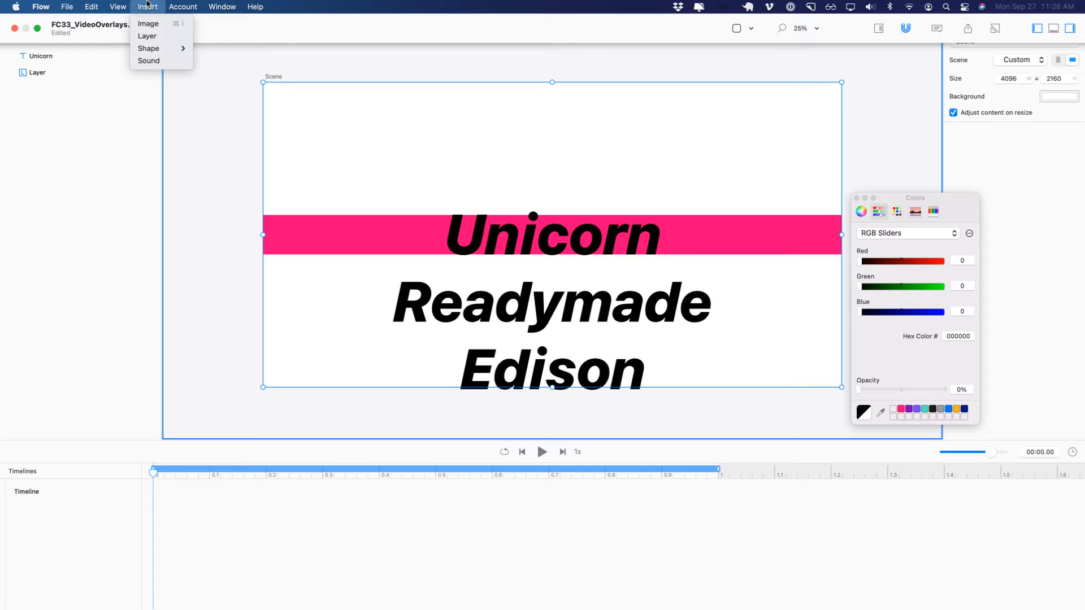
pyautogui.click(153, 37)
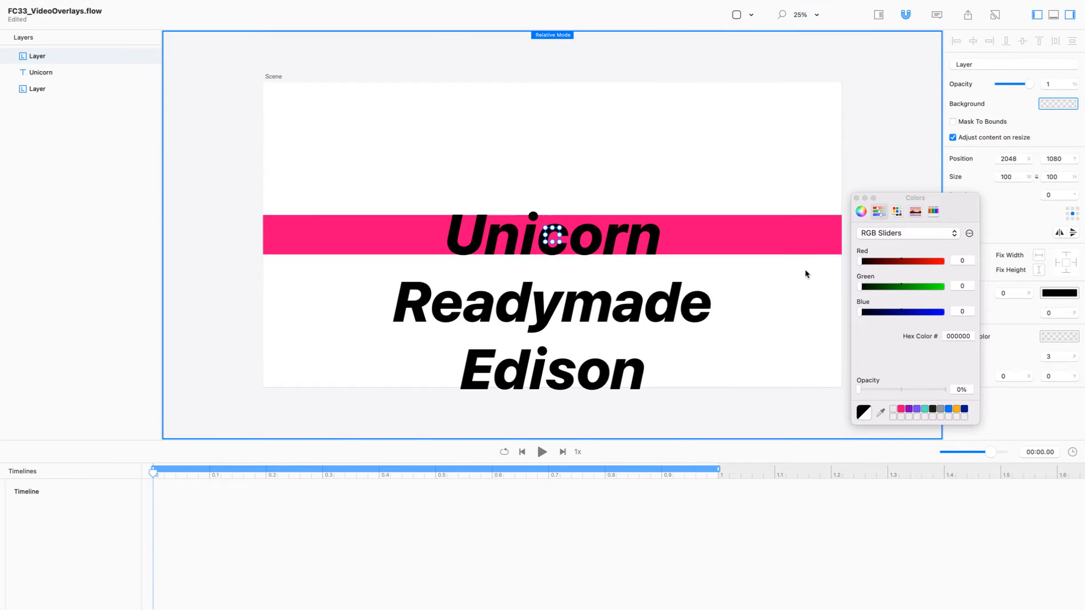
pyautogui.click(1024, 175)
pyautogui.write('4096')
pyautogui.press('Return')
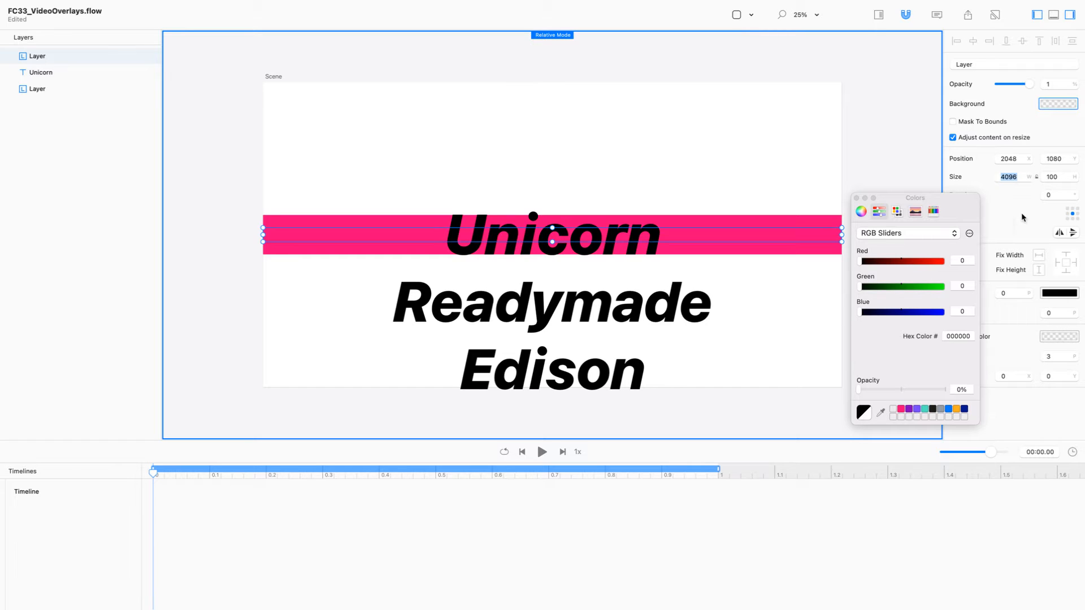
# Set the second blank layer's height to 480 so it frames a single line of the text
pyautogui.click(1058, 177)
pyautogui.press('BackSpace')
pyautogui.press('BackSpace')
pyautogui.write('40')
pyautogui.hotkey('shift', 'Up')
pyautogui.hotkey('shift', 'Up')
pyautogui.hotkey('shift', 'Up')
pyautogui.hotkey('shift', 'Up')
pyautogui.hotkey('shift', 'Up')
pyautogui.hotkey('shift', 'Up')
pyautogui.hotkey('shift', 'Up')
pyautogui.hotkey('shift', 'Up')
pyautogui.hotkey('shift', 'Up')
pyautogui.hotkey('shift', 'Up')
pyautogui.hotkey('shift', 'Up')
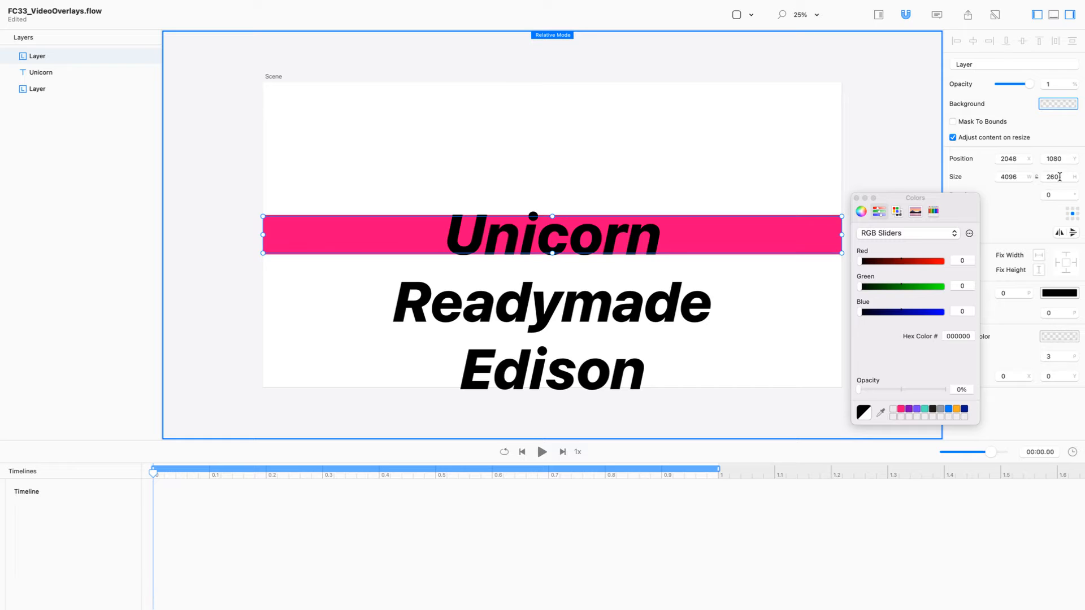
pyautogui.hotkey('shift', 'Up')
pyautogui.hotkey('shift', 'Up')
pyautogui.hotkey('shift', 'Up')
pyautogui.hotkey('shift', 'Up')
pyautogui.hotkey('shift', 'Up')
pyautogui.hotkey('shift', 'Up')
pyautogui.hotkey('shift', 'Up')
pyautogui.hotkey('shift', 'Up')
pyautogui.hotkey('shift', 'Up')
pyautogui.hotkey('shift', 'Up')
pyautogui.hotkey('shift', 'Up')
pyautogui.hotkey('shift', 'Up')
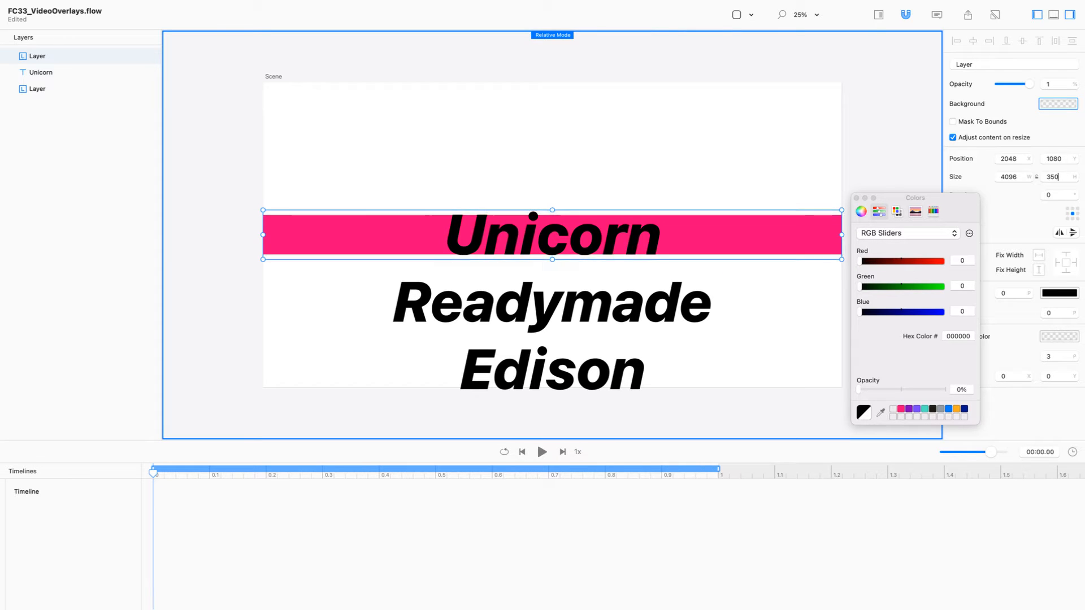
pyautogui.hotkey('shift', 'Up')
pyautogui.hotkey('shift', 'Up')
pyautogui.hotkey('shift', 'Up')
pyautogui.hotkey('shift', 'Up')
pyautogui.hotkey('shift', 'Up')
pyautogui.hotkey('shift', 'Up')
pyautogui.hotkey('shift', 'Up')
pyautogui.hotkey('shift', 'Up')
pyautogui.hotkey('shift', 'Up')
pyautogui.hotkey('shift', 'Up')
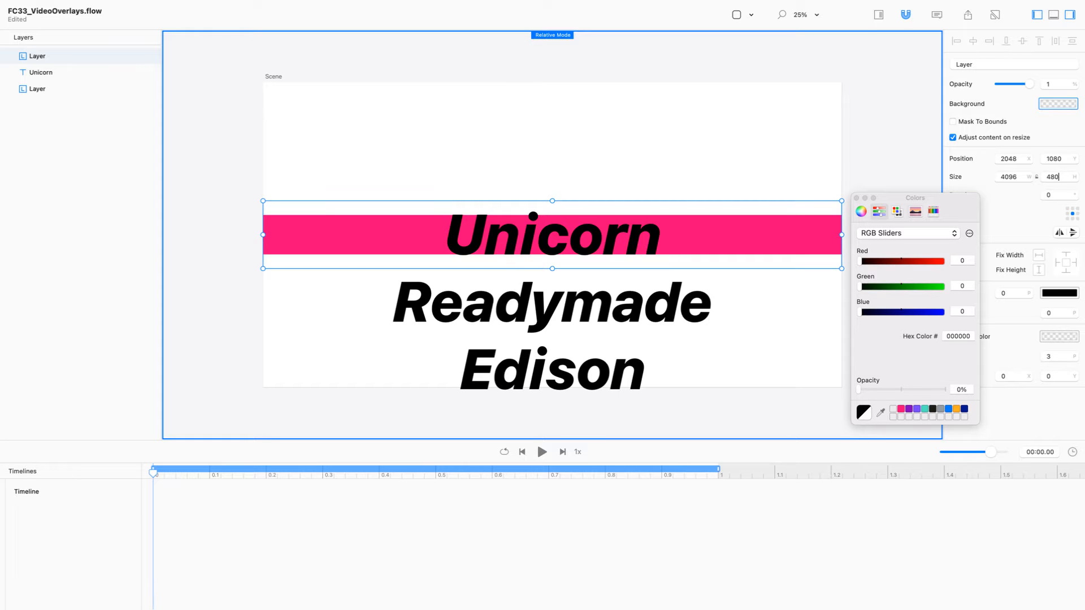
# Move the text layer up to Y 1066 so Readymade is centred on the pink bar
pyautogui.click(571, 322)
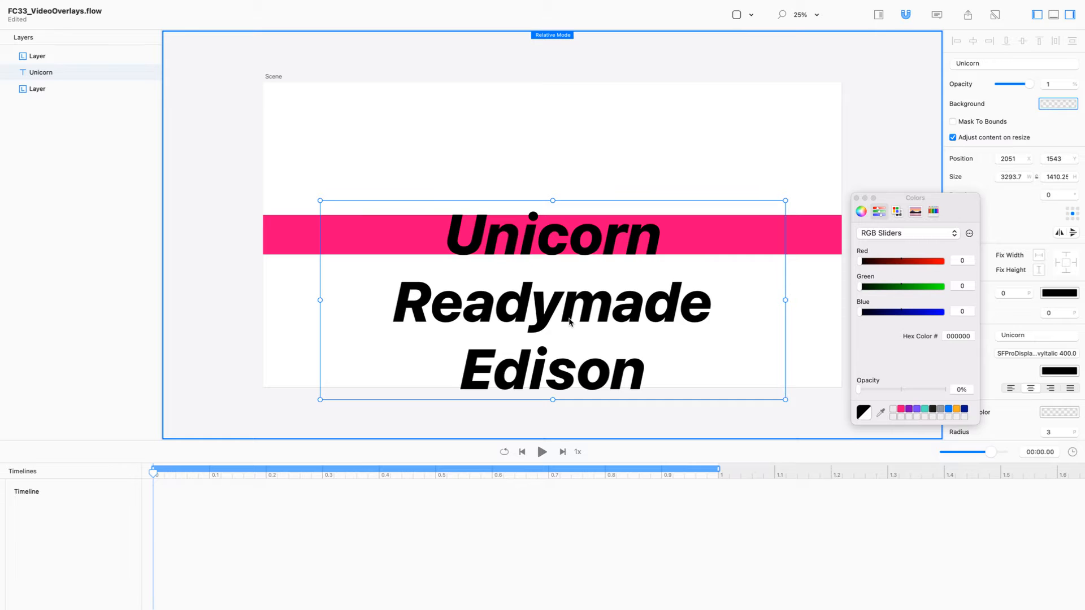
pyautogui.moveTo(567, 321); pyautogui.dragTo(582, 253)
pyautogui.press('Down')
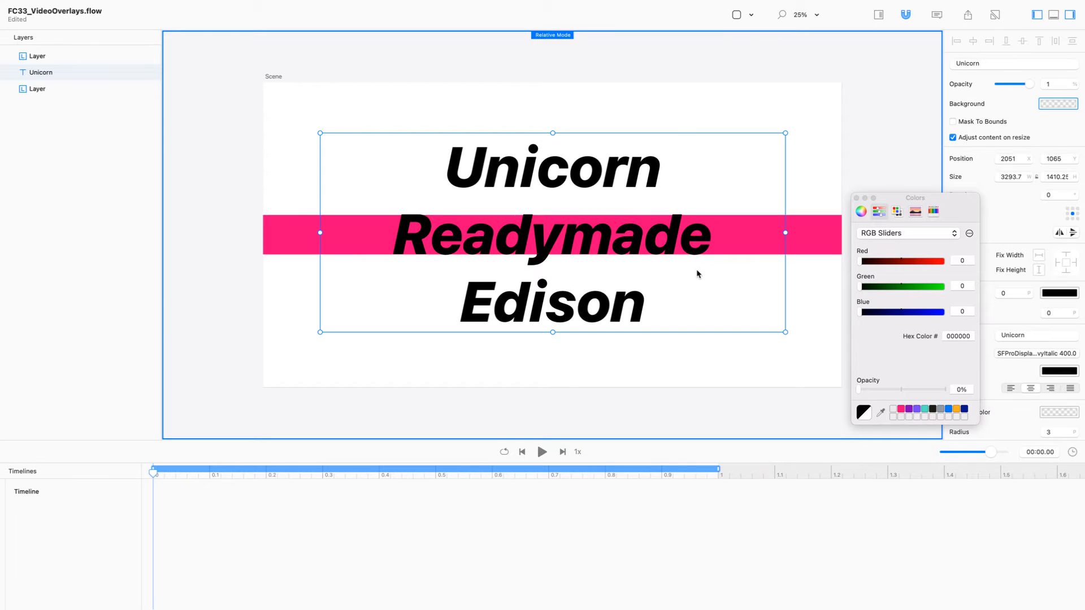
pyautogui.press('super+plus')
pyautogui.press('super+plus')
pyautogui.press('super+plus')
pyautogui.press('super+plus')
pyautogui.press('super+minus')
pyautogui.press('Down')
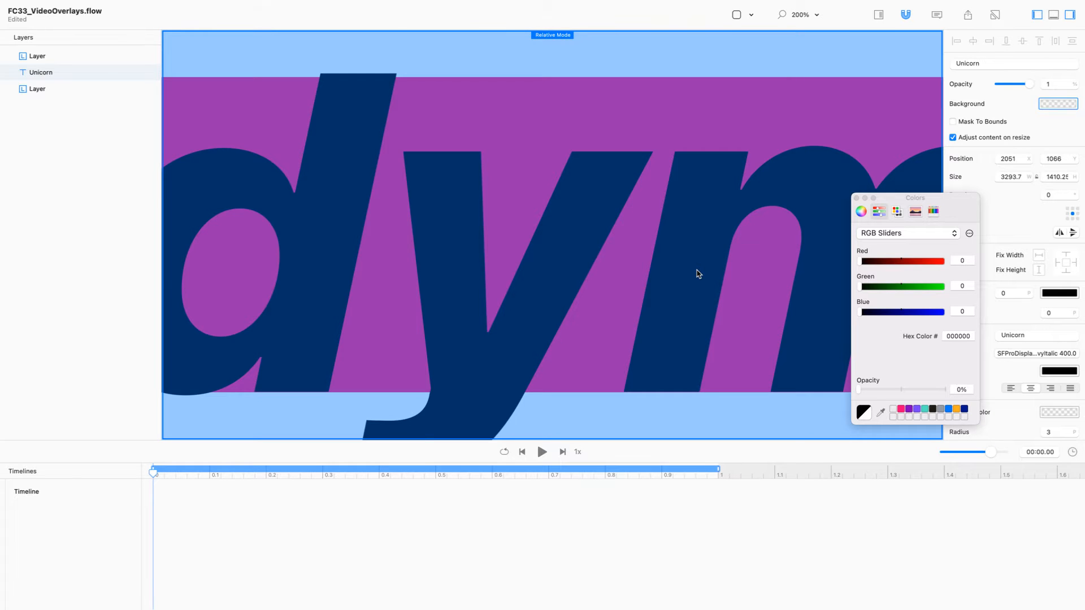
pyautogui.press('super+0')
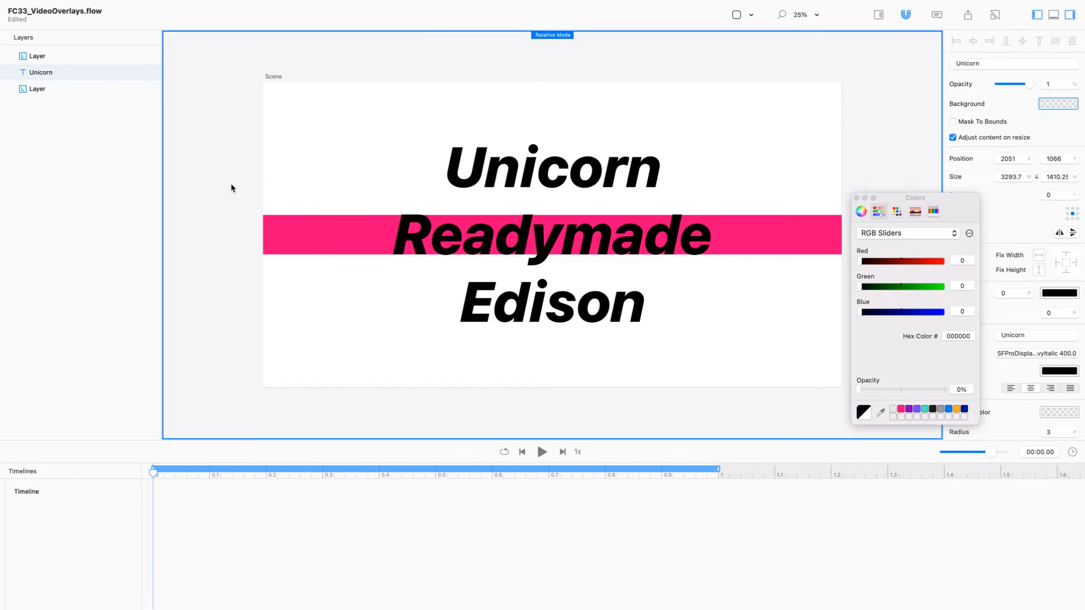
# Position the transparent 480-high layer at 2051, 1079 and nest the Unicorn text layer inside it
pyautogui.click(231, 185)
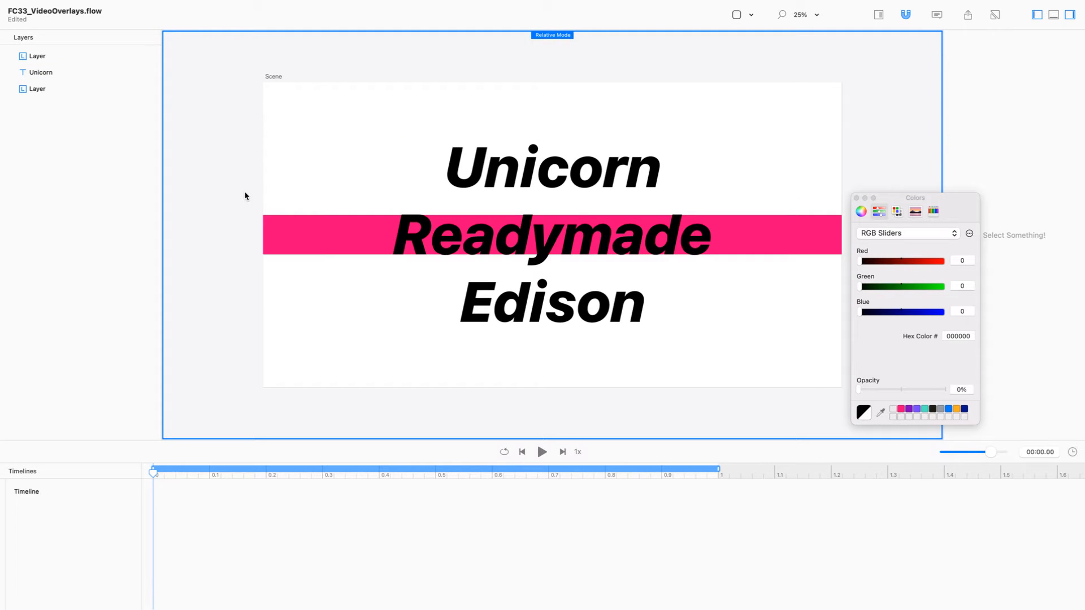
pyautogui.click(381, 230)
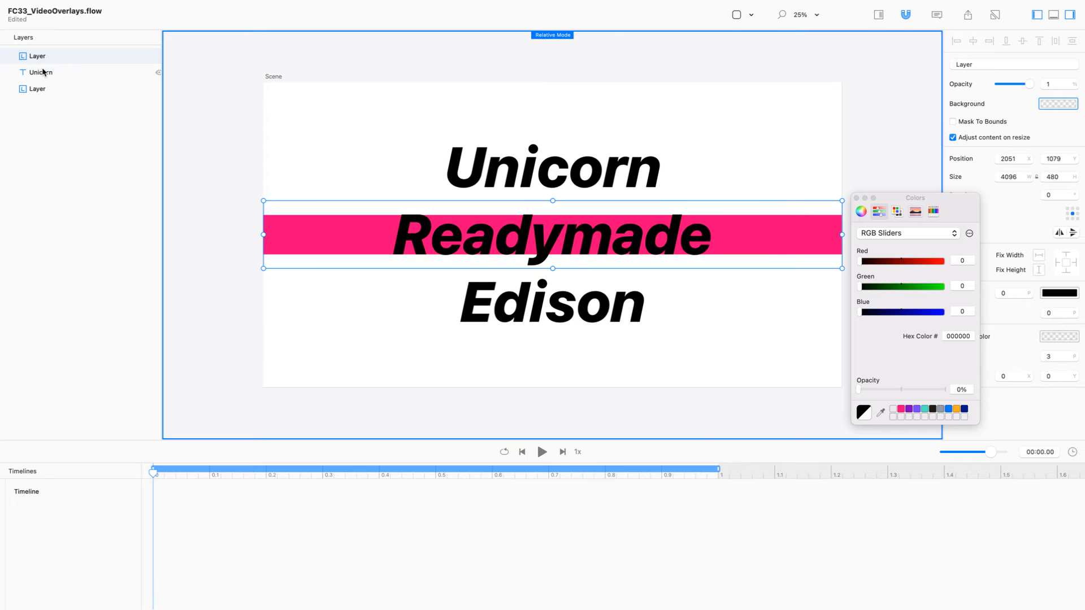
pyautogui.moveTo(48, 75); pyautogui.dragTo(41, 58)
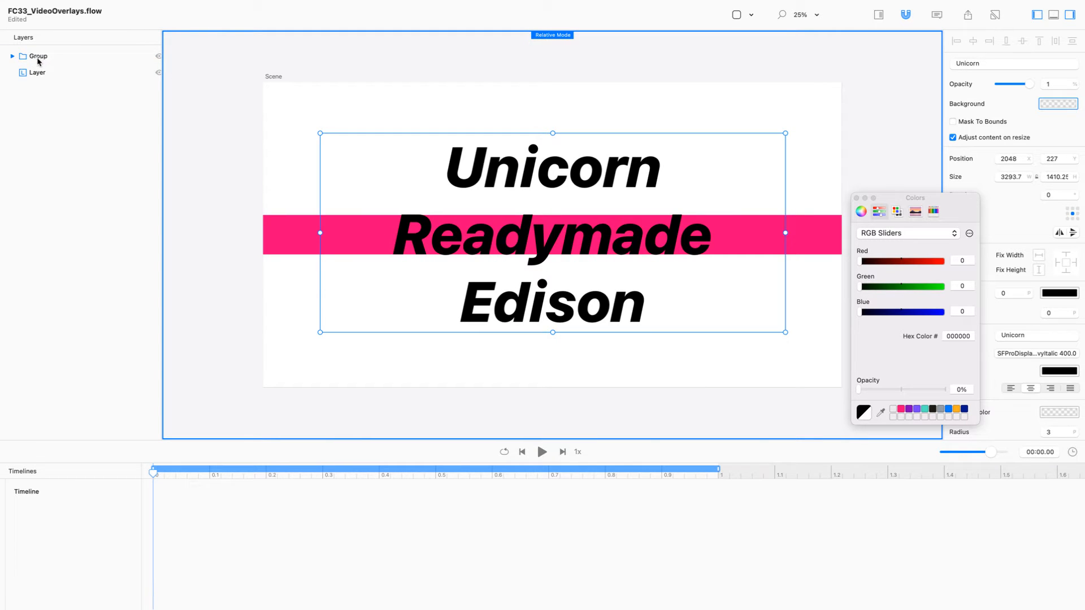
# Give the 480-high Group layer a teal 50E3C2 background
pyautogui.click(158, 73)
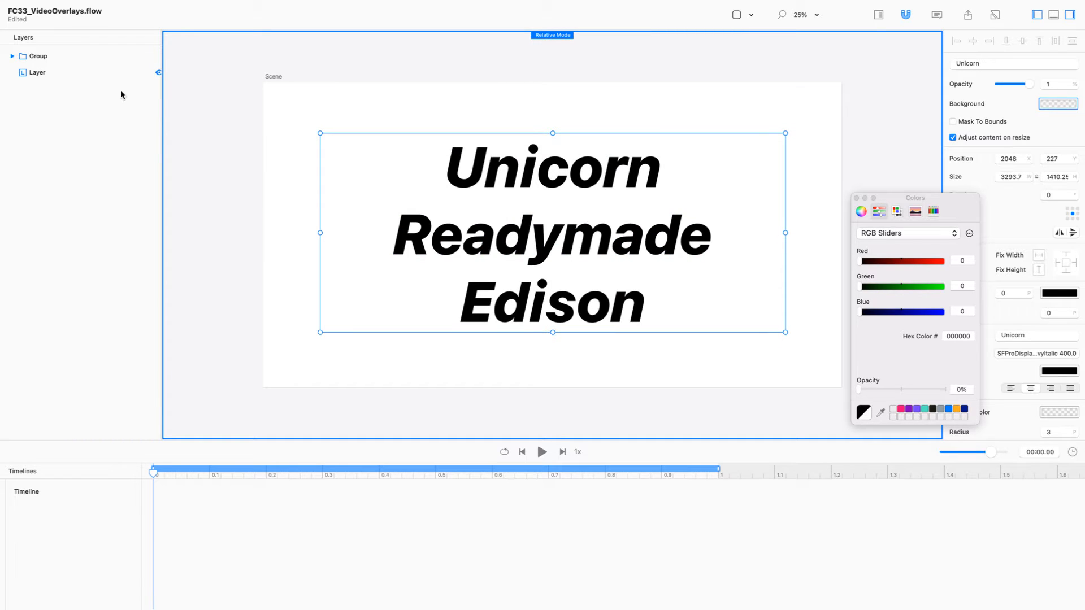
pyautogui.click(158, 73)
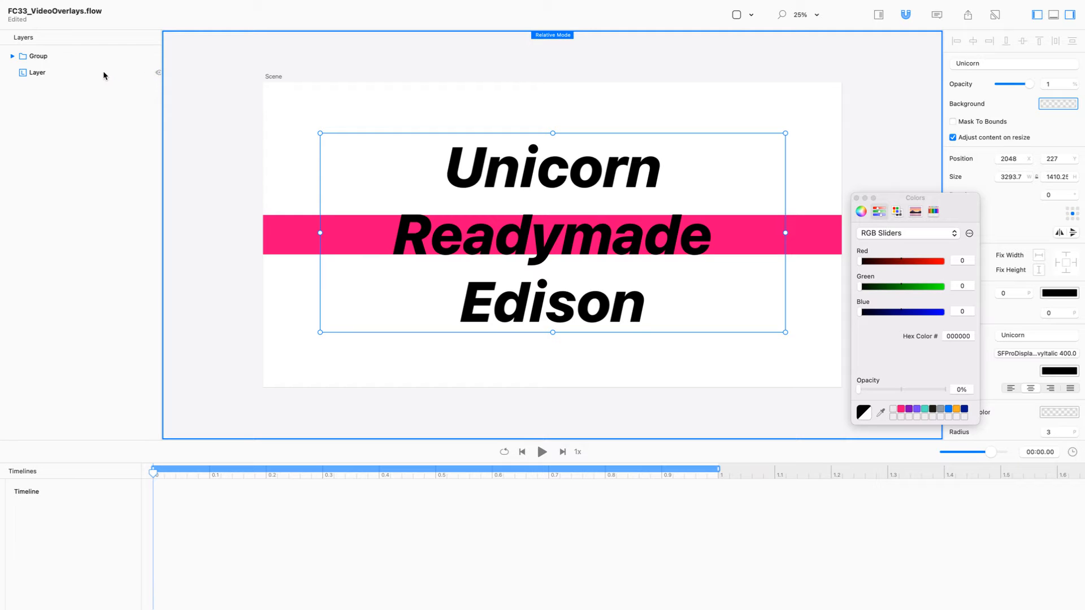
pyautogui.click(12, 56)
pyautogui.click(34, 56)
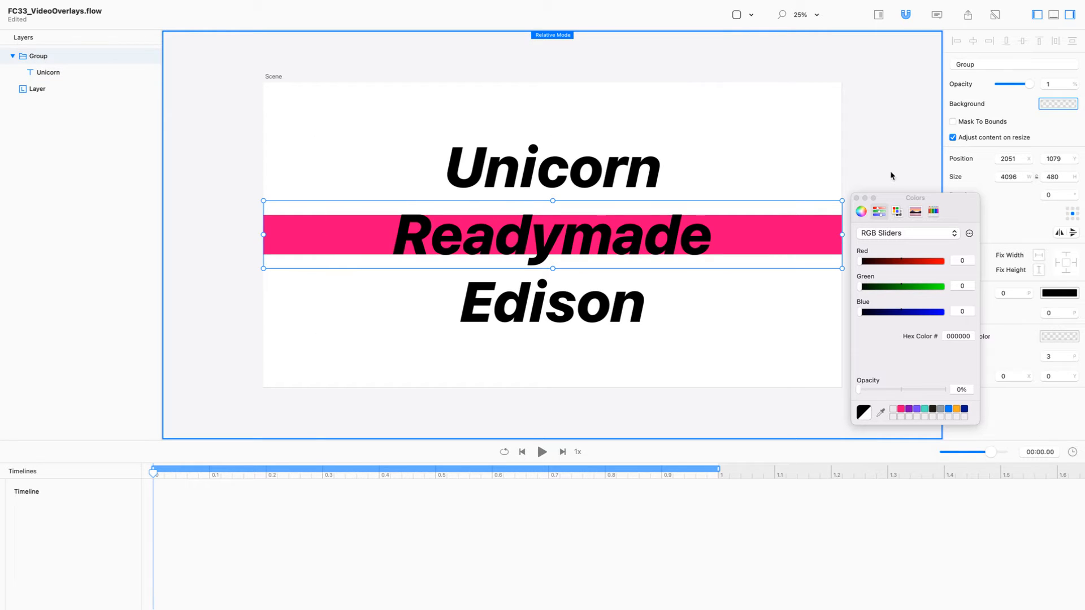
pyautogui.click(1052, 105)
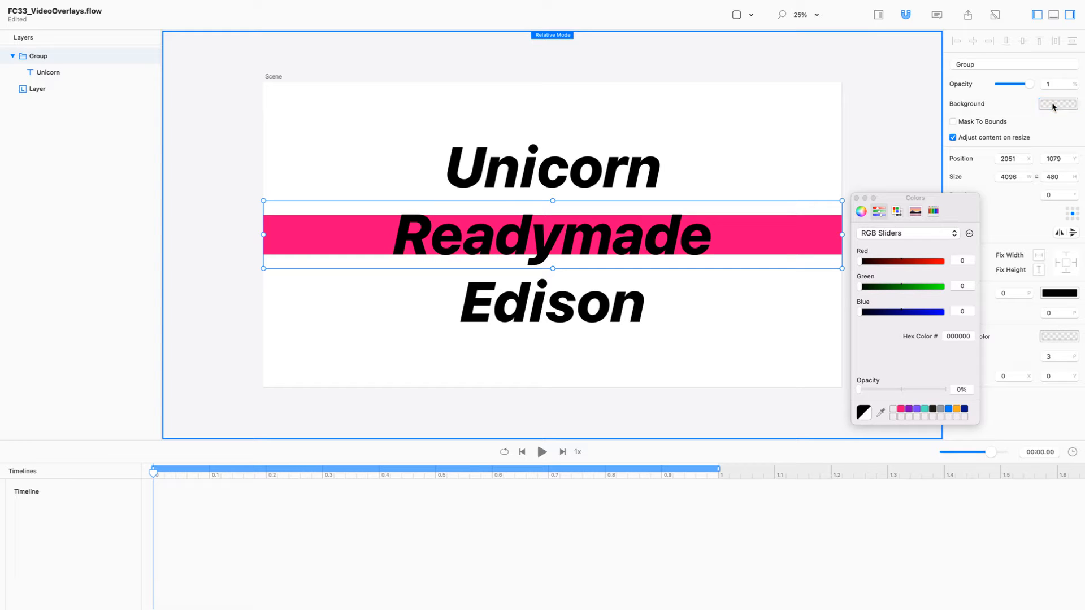
pyautogui.click(925, 409)
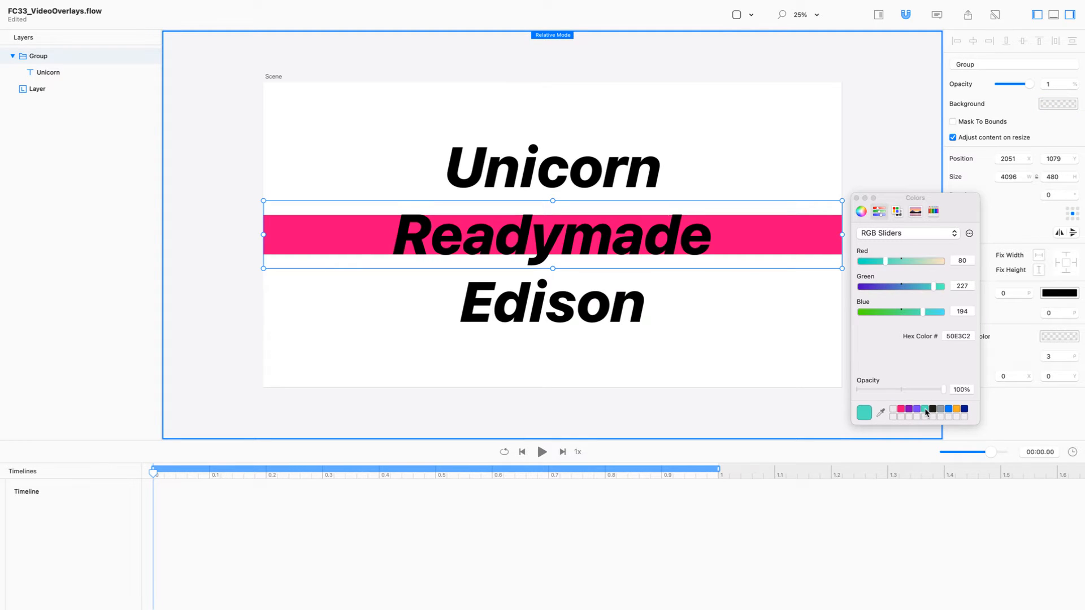
pyautogui.moveTo(925, 409); pyautogui.dragTo(1065, 104)
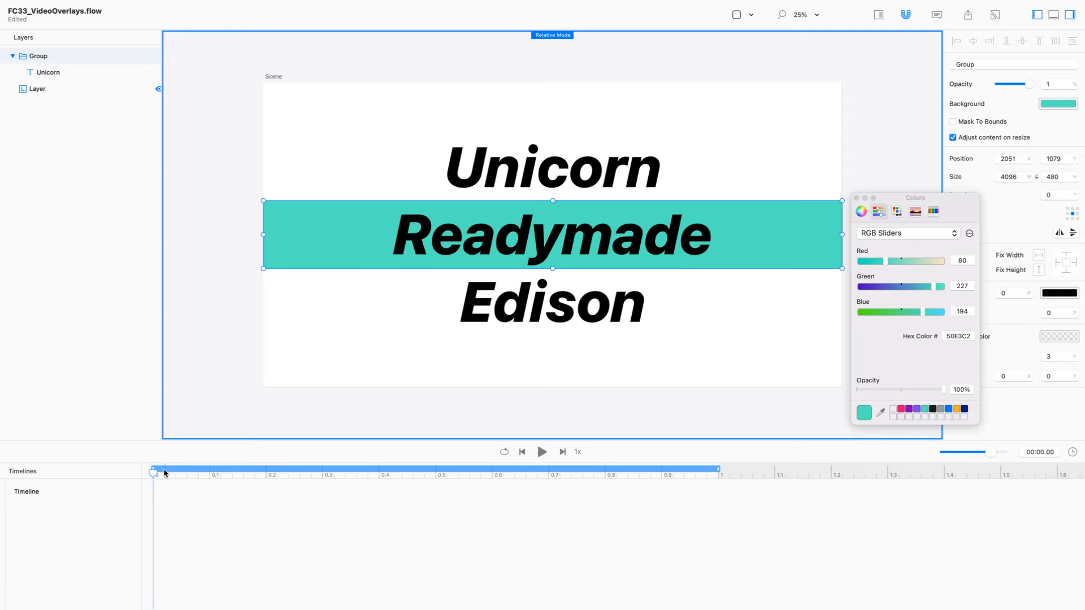
# Move the Unicorn text block down to Y 1114, just below the teal band
pyautogui.click(531, 179)
pyautogui.moveTo(531, 167); pyautogui.dragTo(526, 293)
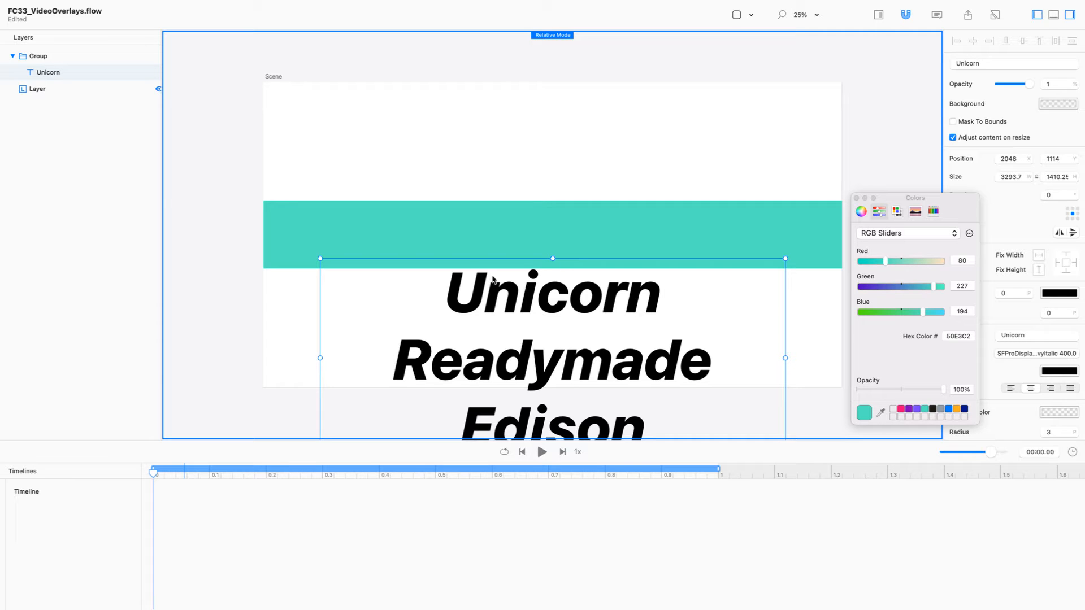
pyautogui.click(315, 227)
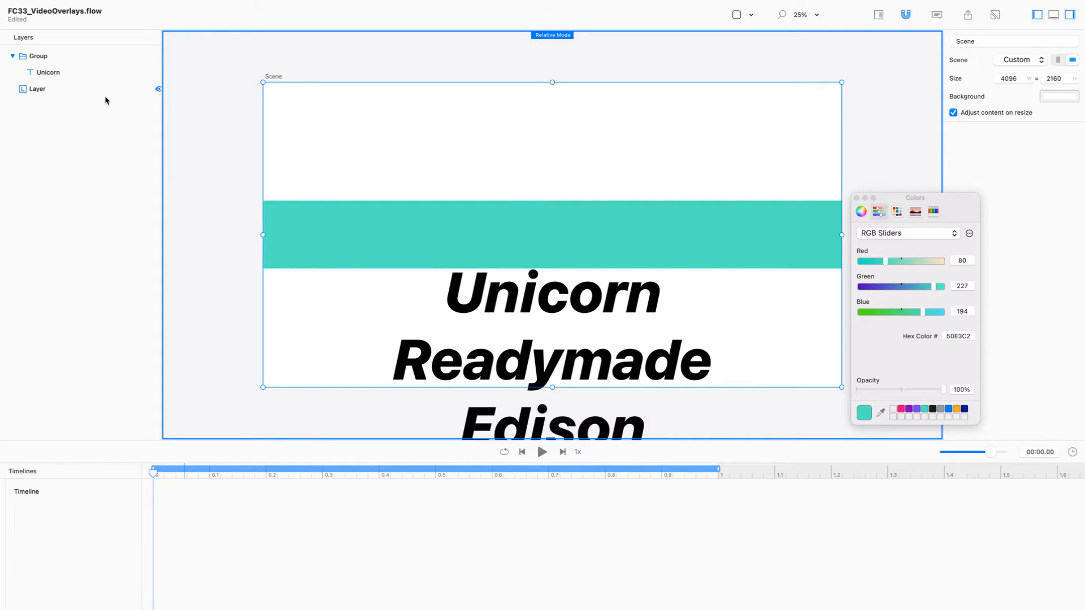
# Nest the pink bar layer inside the Group beneath the Unicorn text and make it visible
pyautogui.click(52, 89)
pyautogui.moveTo(38, 92); pyautogui.dragTo(38, 83)
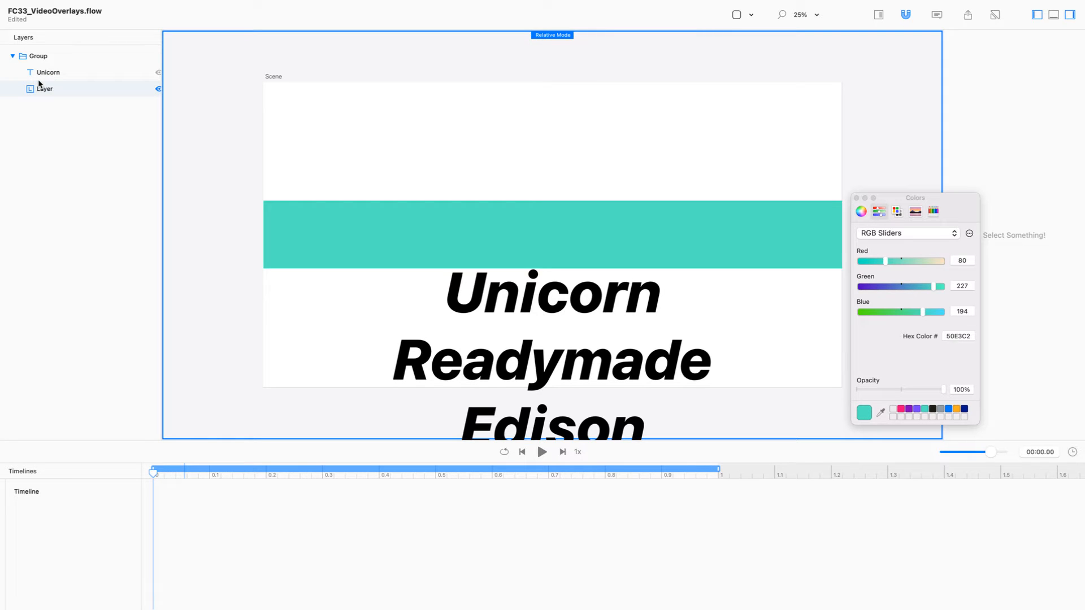
pyautogui.click(158, 89)
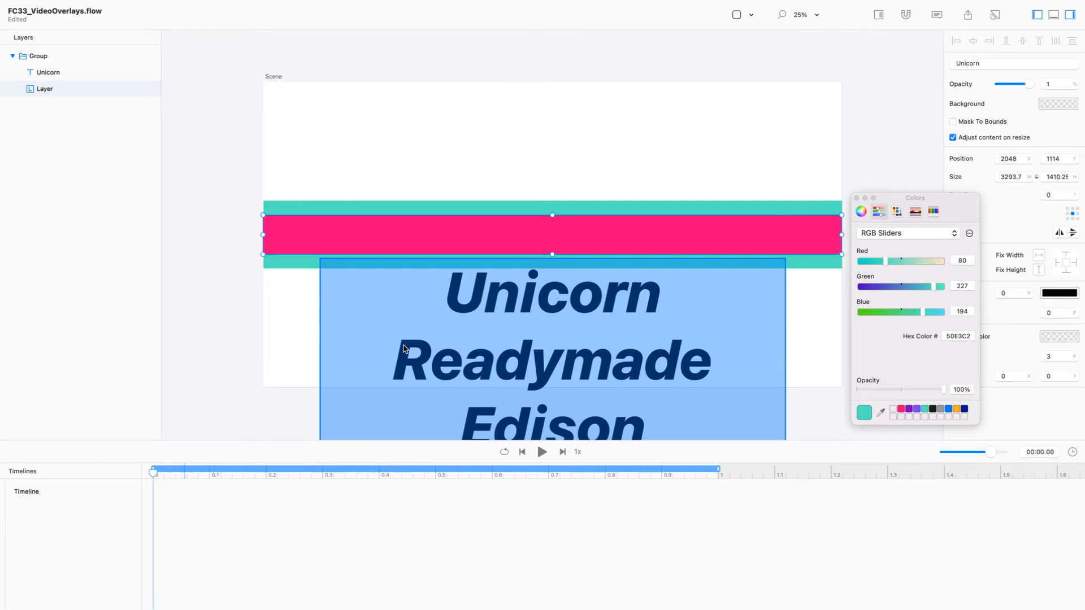
# At 1.00 s, move the text block up to Y -640 so all three lines sit above the teal band
pyautogui.click(709, 473)
pyautogui.moveTo(711, 473); pyautogui.dragTo(731, 474)
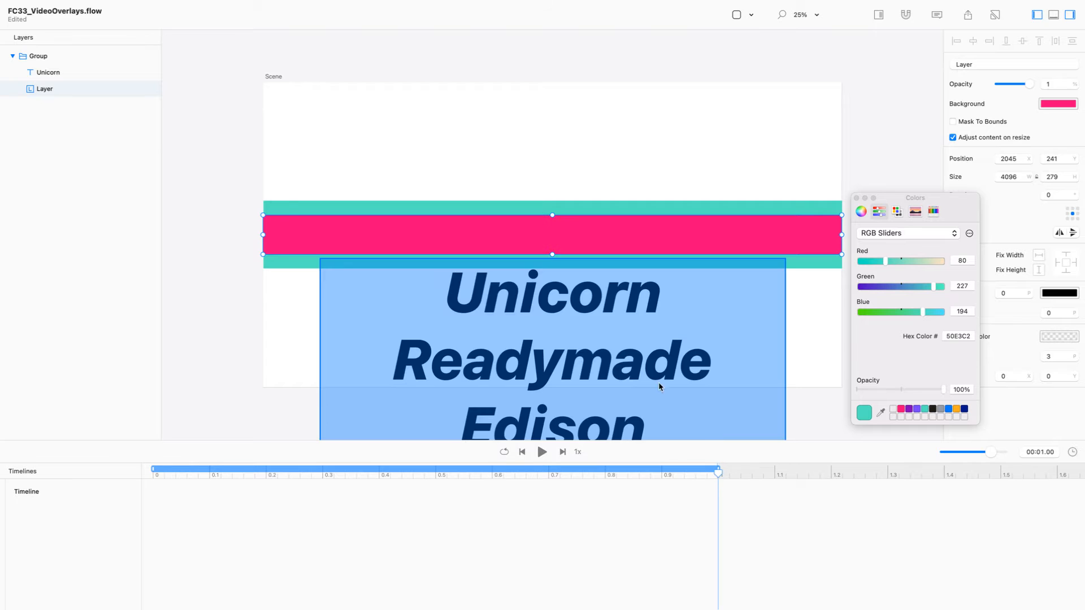
pyautogui.moveTo(613, 375); pyautogui.dragTo(592, 127)
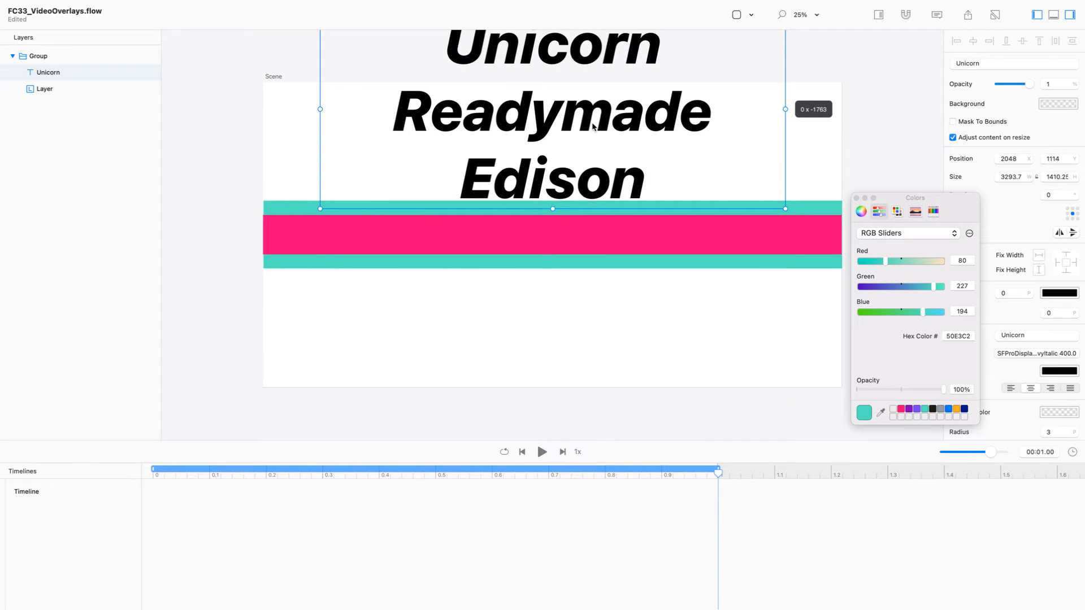
pyautogui.moveTo(593, 126); pyautogui.dragTo(593, 127)
pyautogui.press('Down')
pyautogui.press('Down')
pyautogui.press('Down')
pyautogui.press('Down')
pyautogui.press('Down')
pyautogui.press('Down')
pyautogui.press('Down')
pyautogui.press('Down')
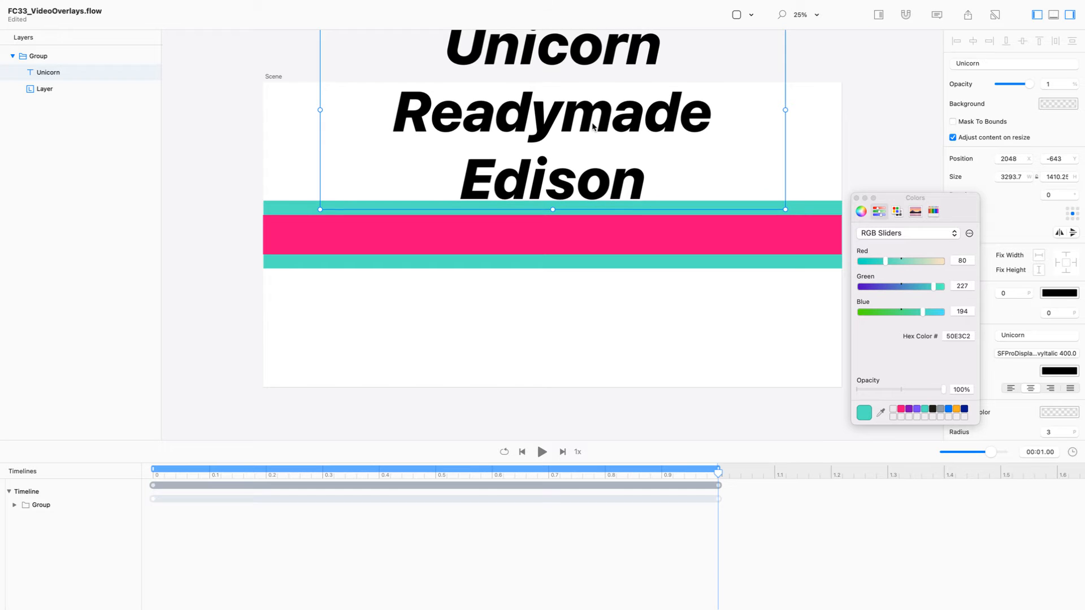
# Expand the Group in the timeline and rename the Unicorn text layer as Text
pyautogui.click(13, 507)
pyautogui.click(13, 506)
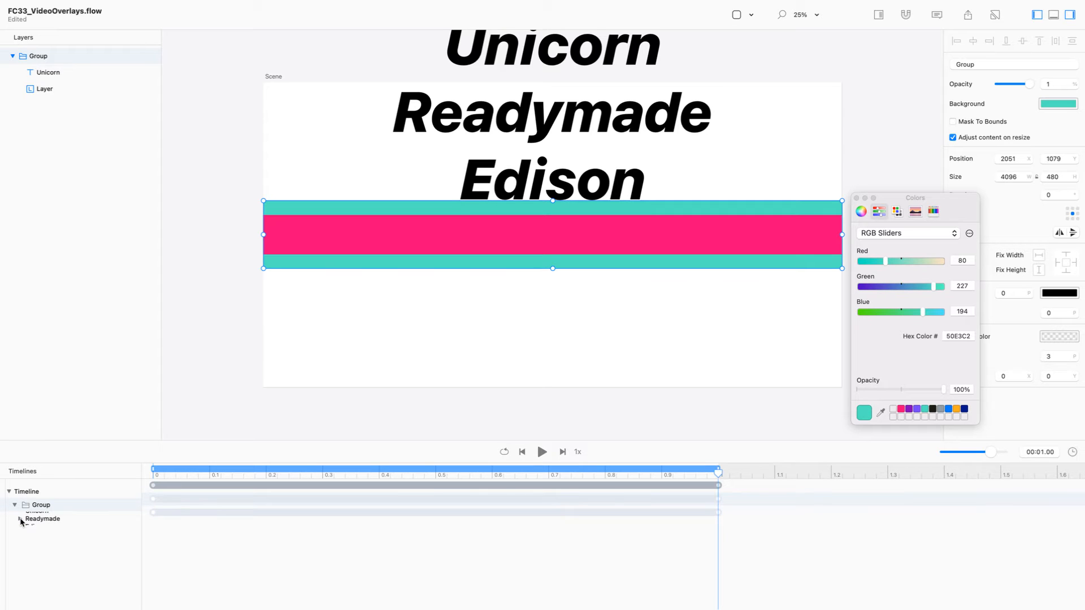
pyautogui.click(51, 520)
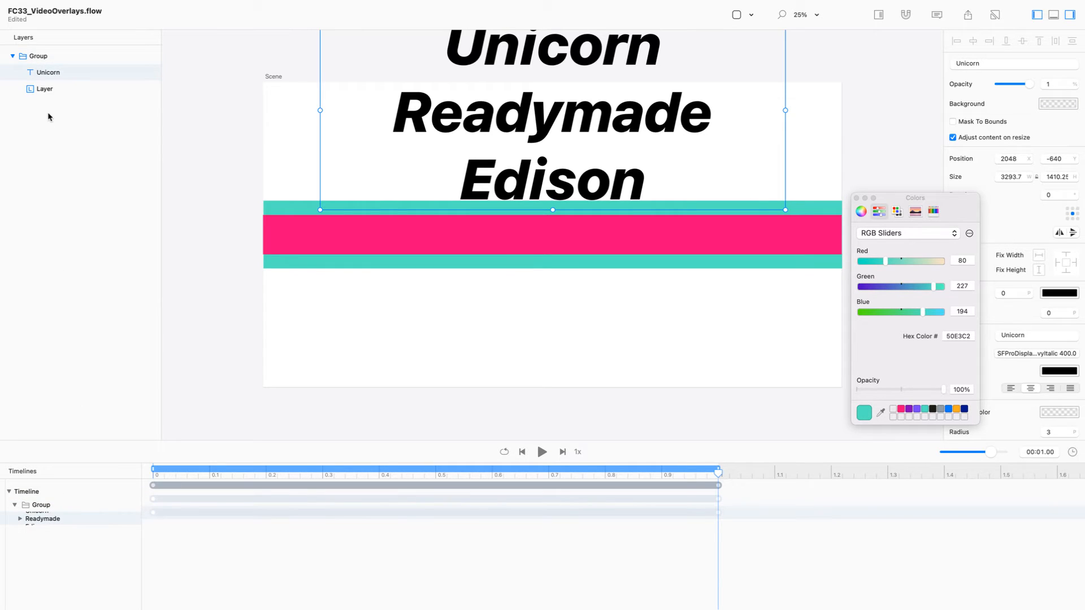
pyautogui.click(47, 71)
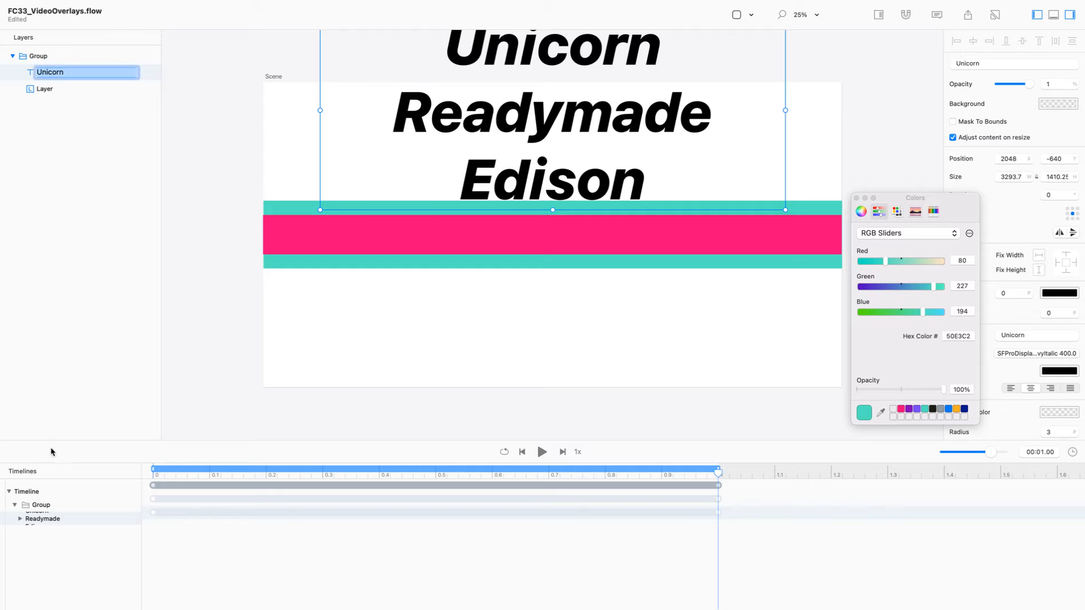
pyautogui.click(45, 523)
pyautogui.click(21, 520)
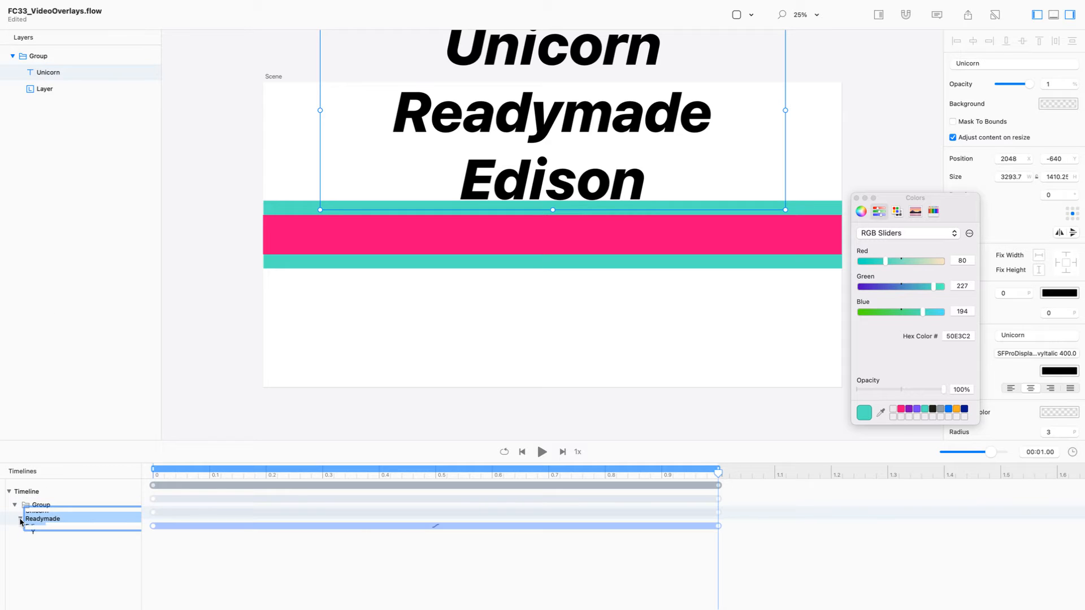
pyautogui.press('super+a')
pyautogui.press('BackSpace')
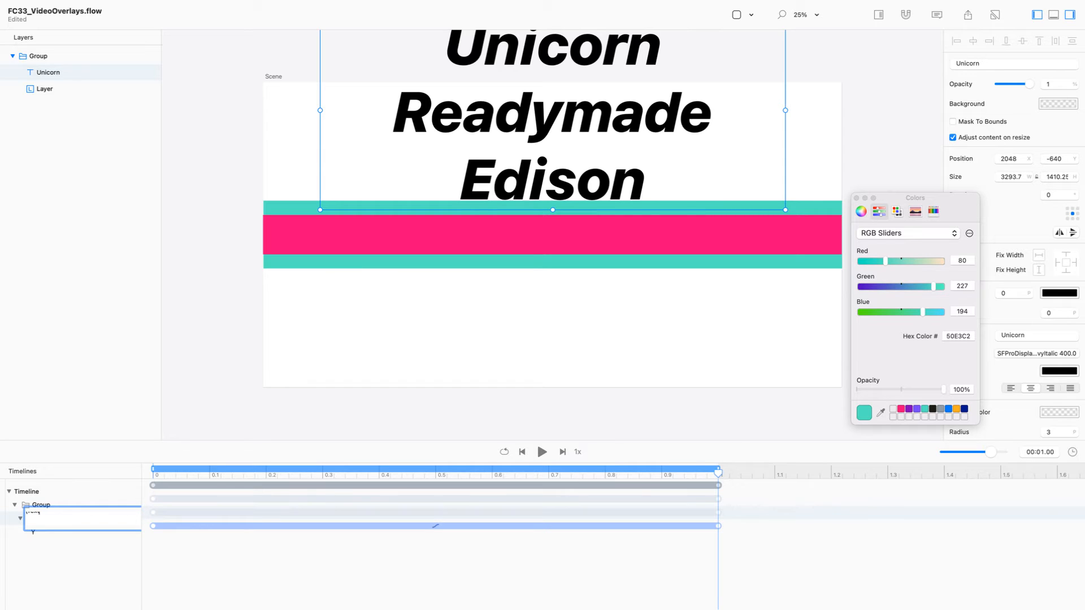
pyautogui.press('Return')
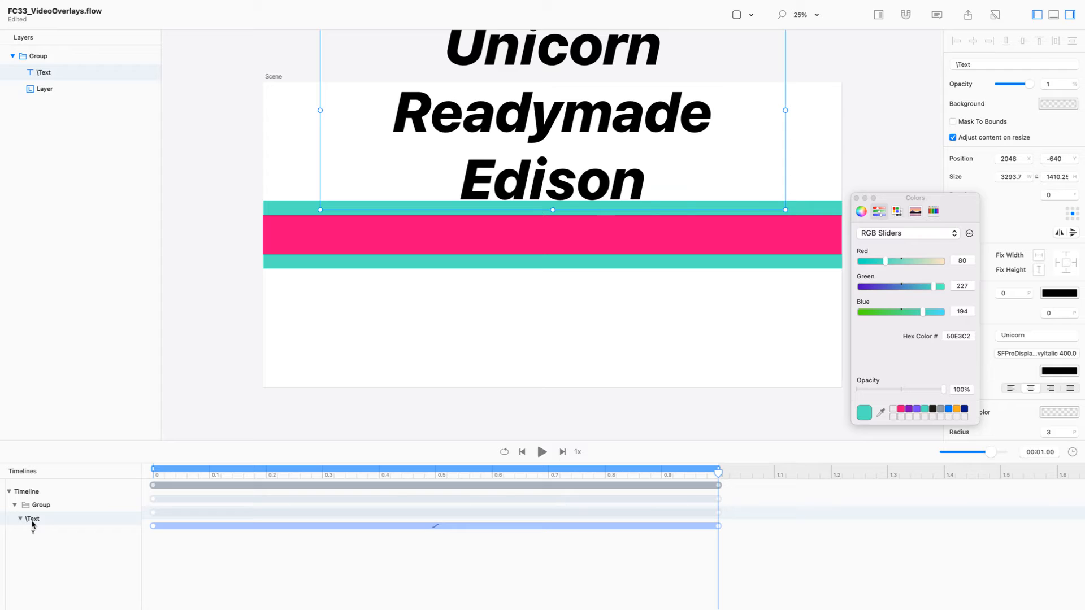
pyautogui.doubleClick(32, 522)
pyautogui.press('Left')
pyautogui.press('Delete')
pyautogui.press('Return')
pyautogui.click(83, 332)
# At 0.27 s, move the Text layer to Y 704 so Unicorn is centred on the pink bar
pyautogui.click(48, 518)
pyautogui.moveTo(587, 469); pyautogui.dragTo(306, 468)
pyautogui.moveTo(569, 336); pyautogui.dragTo(567, 315)
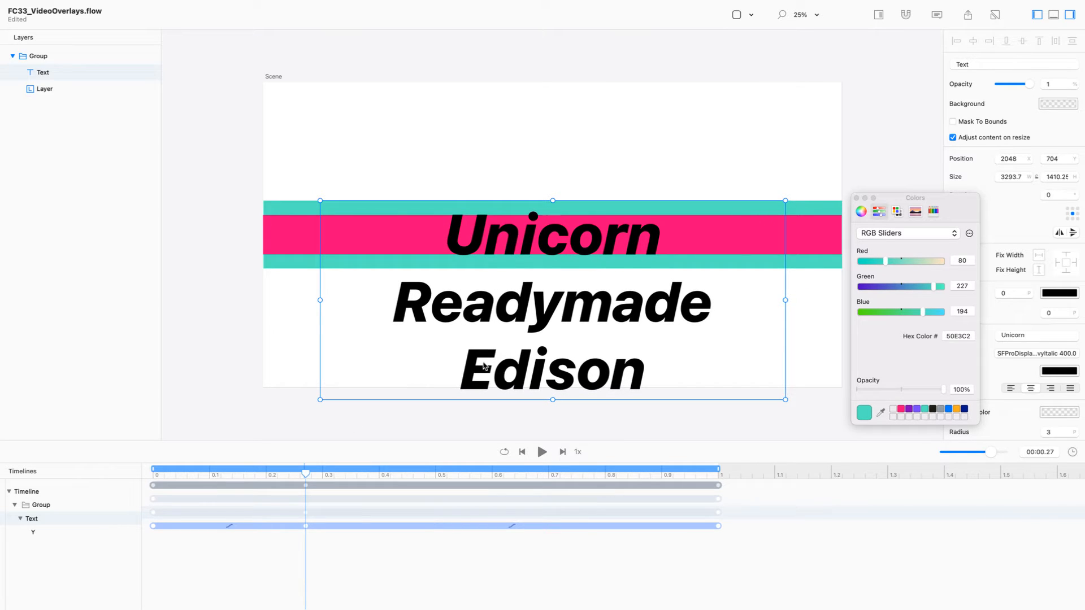
# Centre Readymade on the pink bar at 0.50 s with Y 226, and Edison at 0.75 s with Y -251
pyautogui.moveTo(305, 473); pyautogui.dragTo(436, 472)
pyautogui.moveTo(545, 282); pyautogui.dragTo(546, 257)
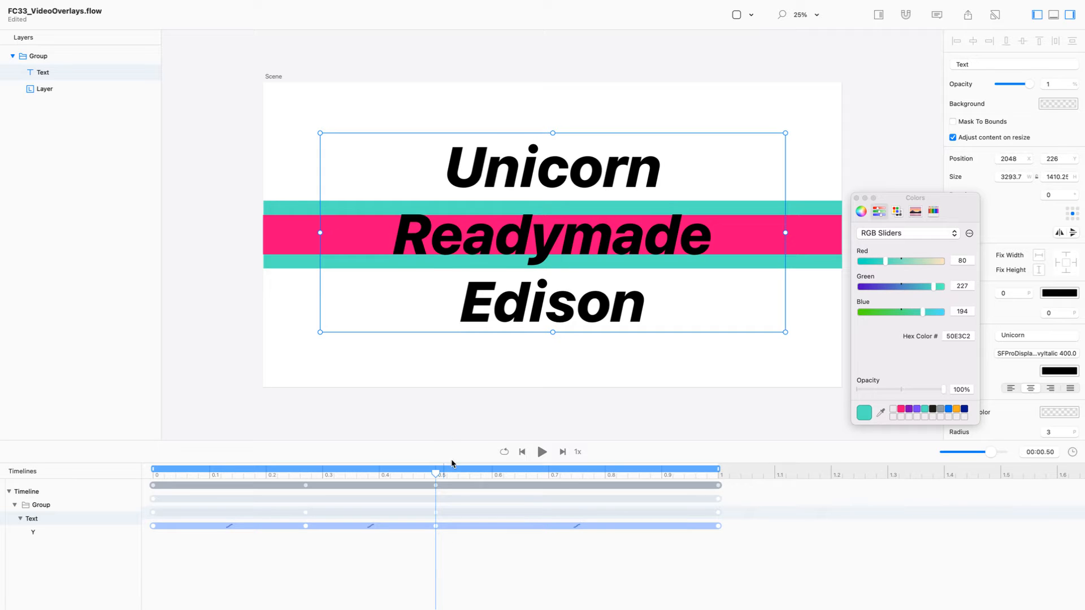
pyautogui.moveTo(436, 472); pyautogui.dragTo(576, 478)
pyautogui.moveTo(564, 250); pyautogui.dragTo(563, 249)
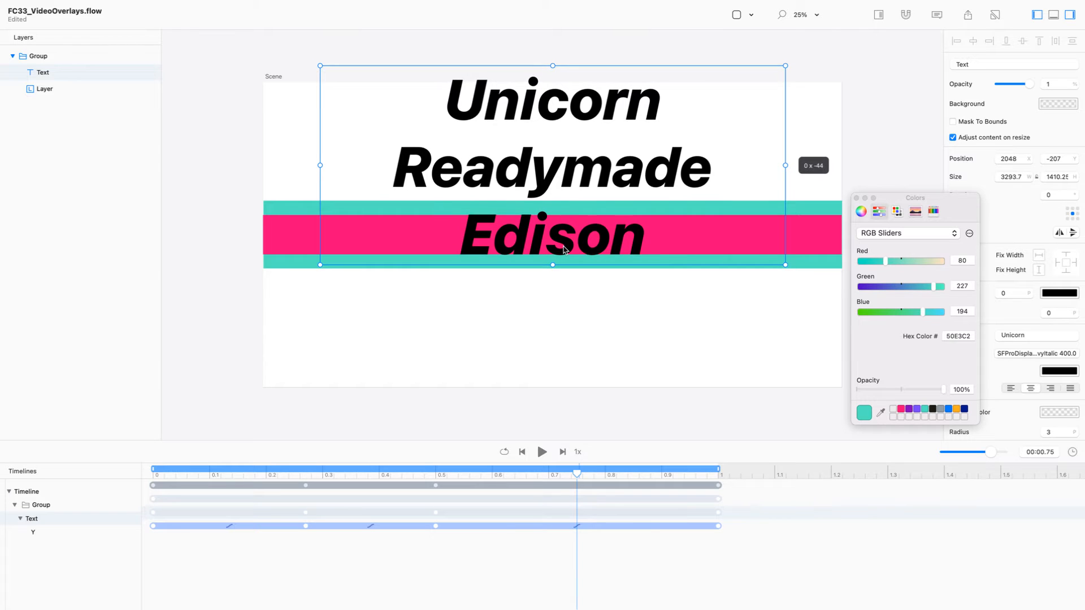
pyautogui.moveTo(564, 249); pyautogui.dragTo(564, 249)
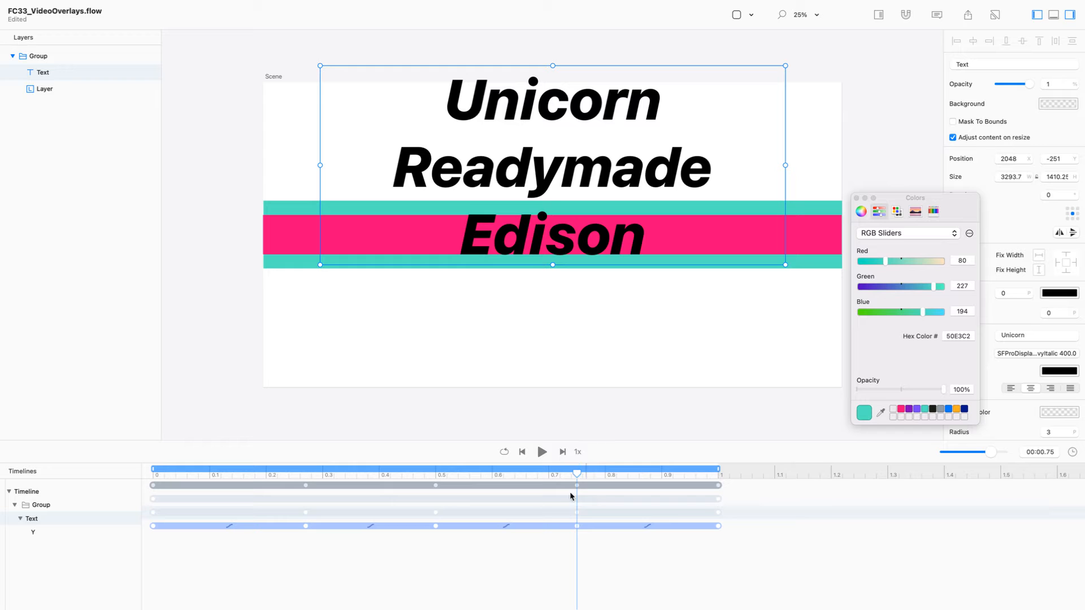
# Play back the text animation to check the vertical movement through the bar
pyautogui.click(542, 453)
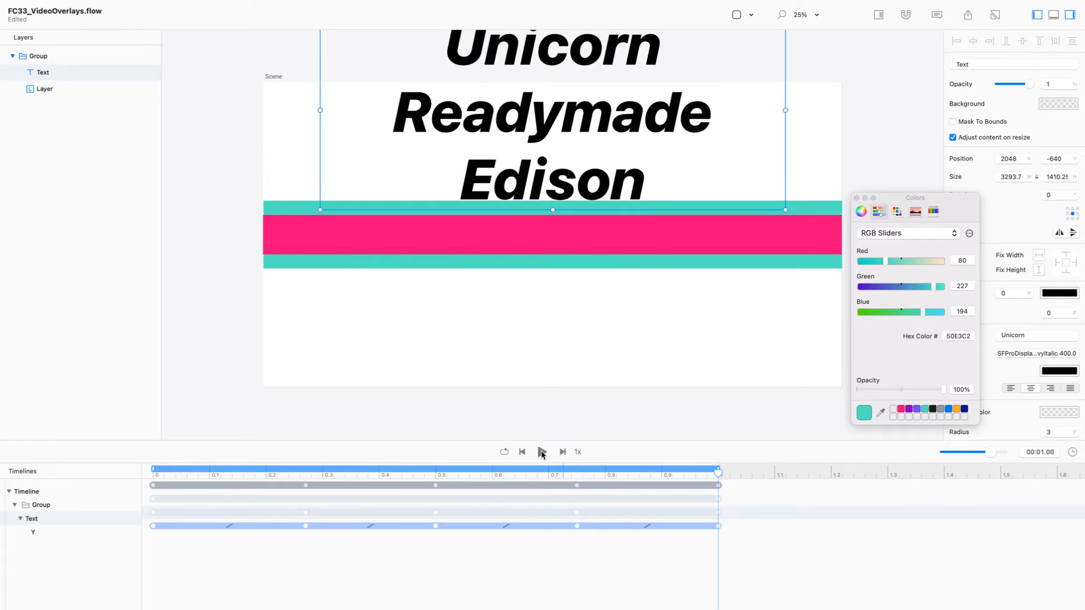
pyautogui.click(541, 452)
pyautogui.click(541, 453)
pyautogui.click(542, 453)
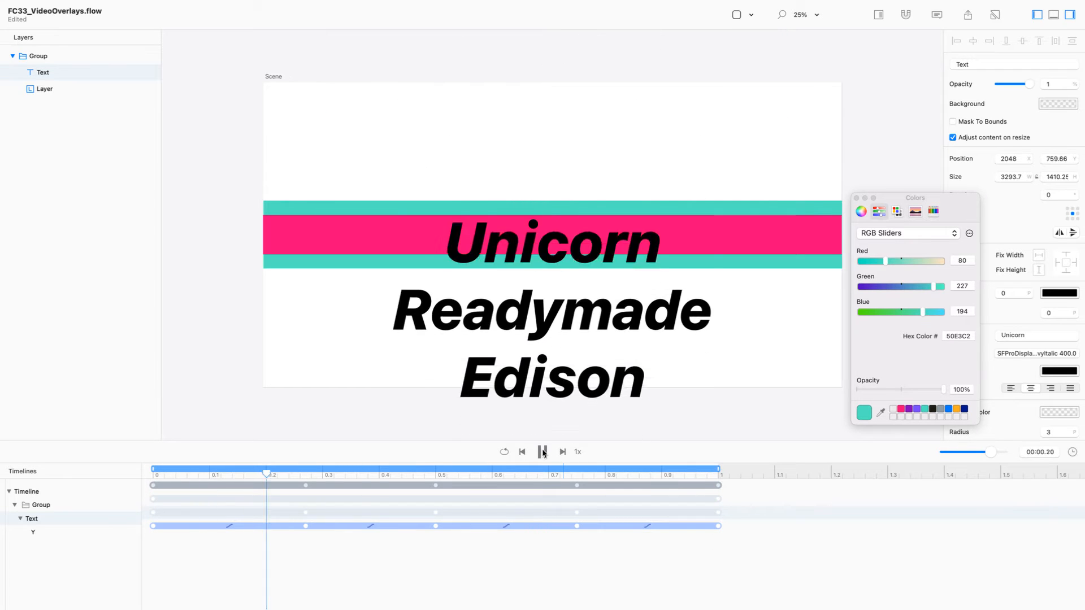
# Distribute all of the text's Y keyframes evenly between 0 and 1 s, and close the colour picker
pyautogui.press('super+a')
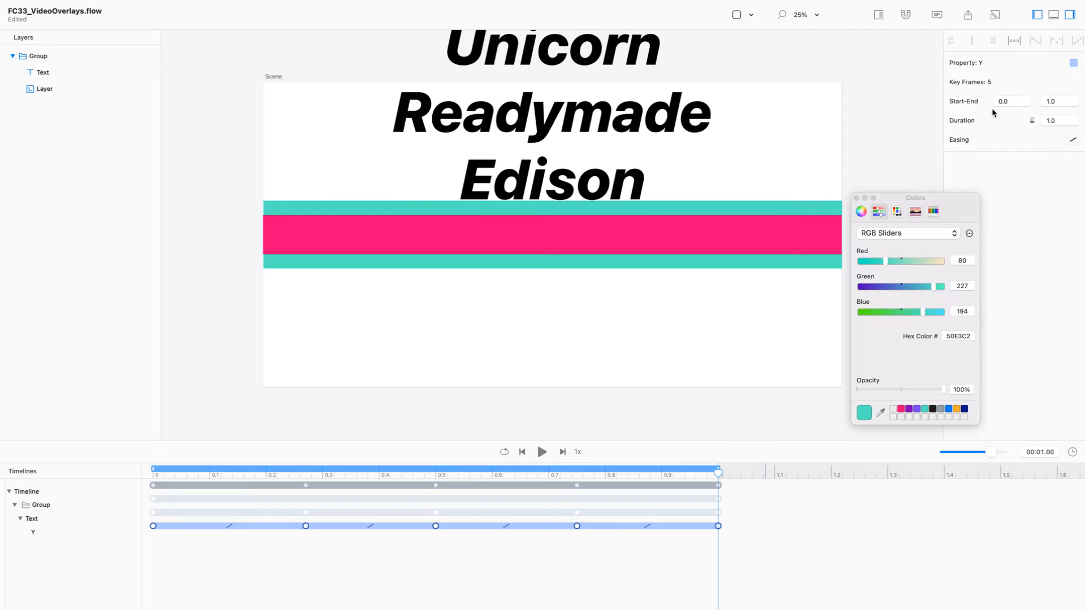
pyautogui.click(1016, 42)
pyautogui.moveTo(222, 474); pyautogui.dragTo(758, 441)
pyautogui.click(523, 247)
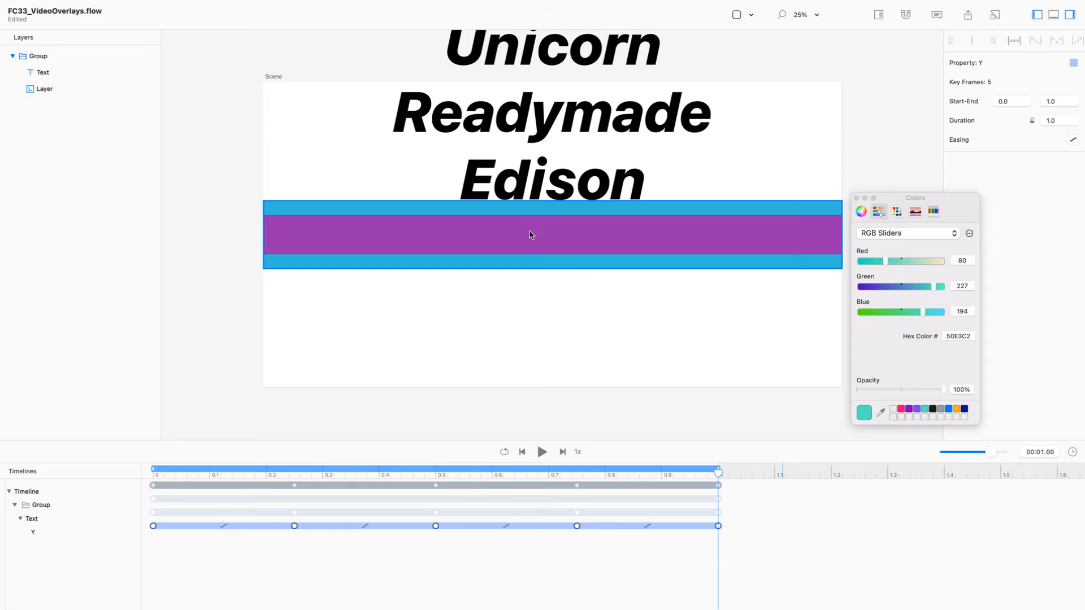
pyautogui.click(532, 246)
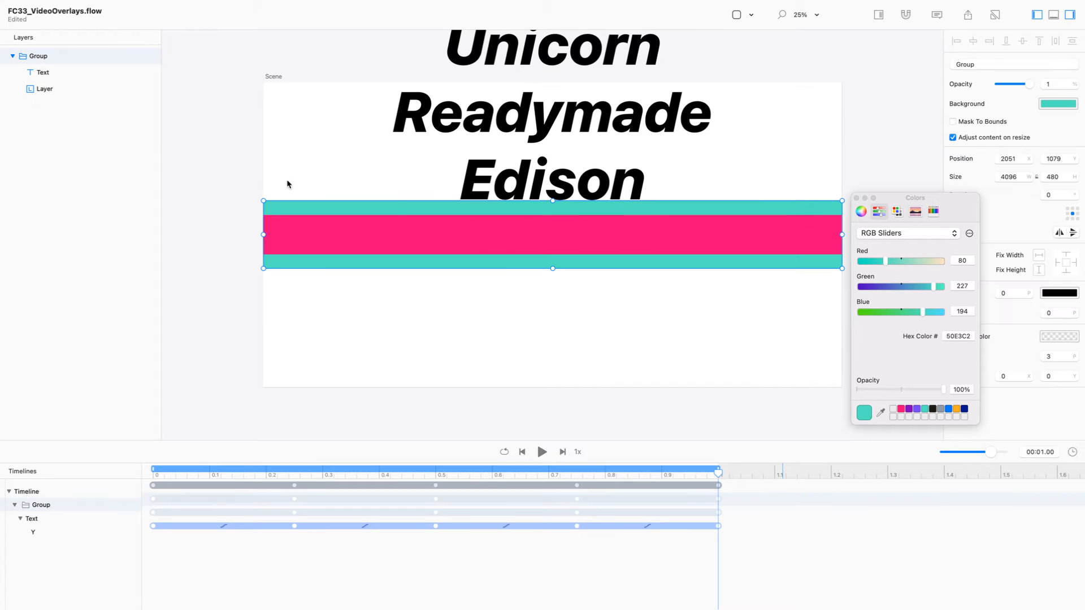
pyautogui.click(856, 198)
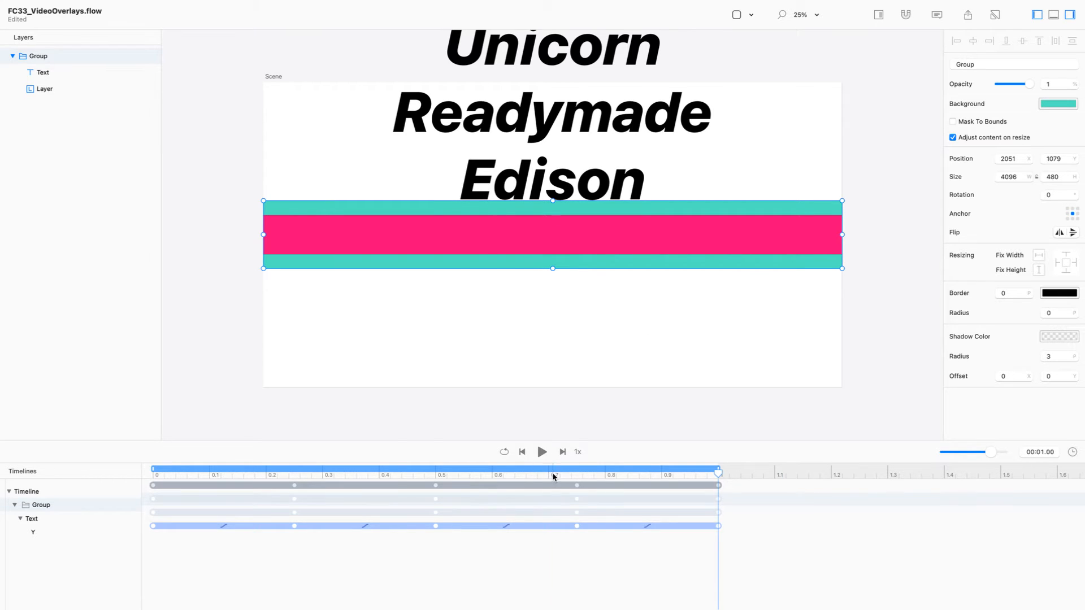
# Set the timeline length to 5 seconds and scale the existing keyframes to fit
pyautogui.click(1072, 453)
pyautogui.write('4')
pyautogui.press('BackSpace')
pyautogui.write('5')
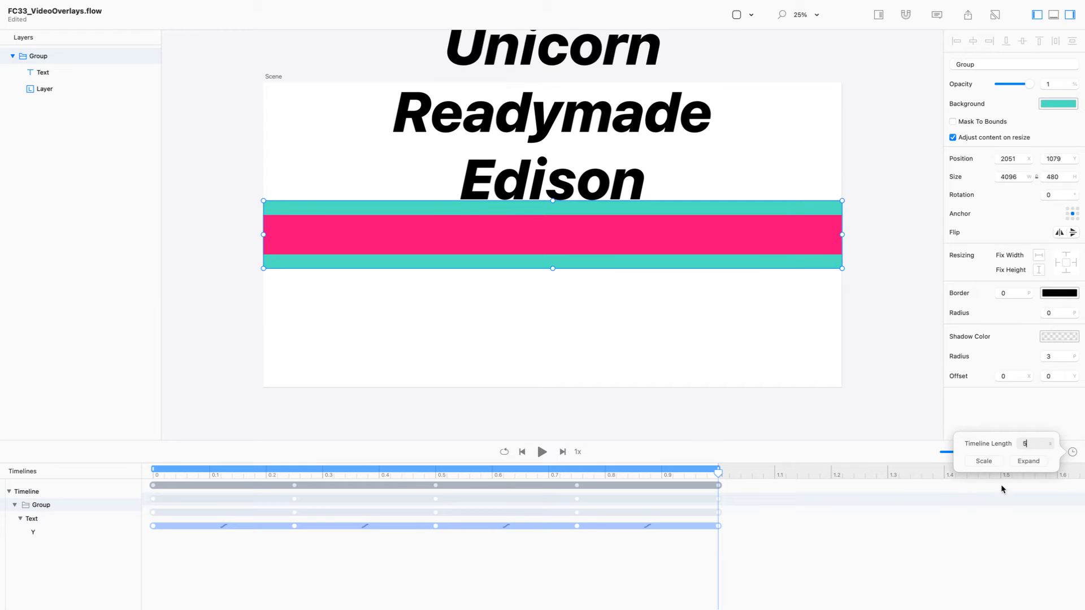
pyautogui.click(988, 463)
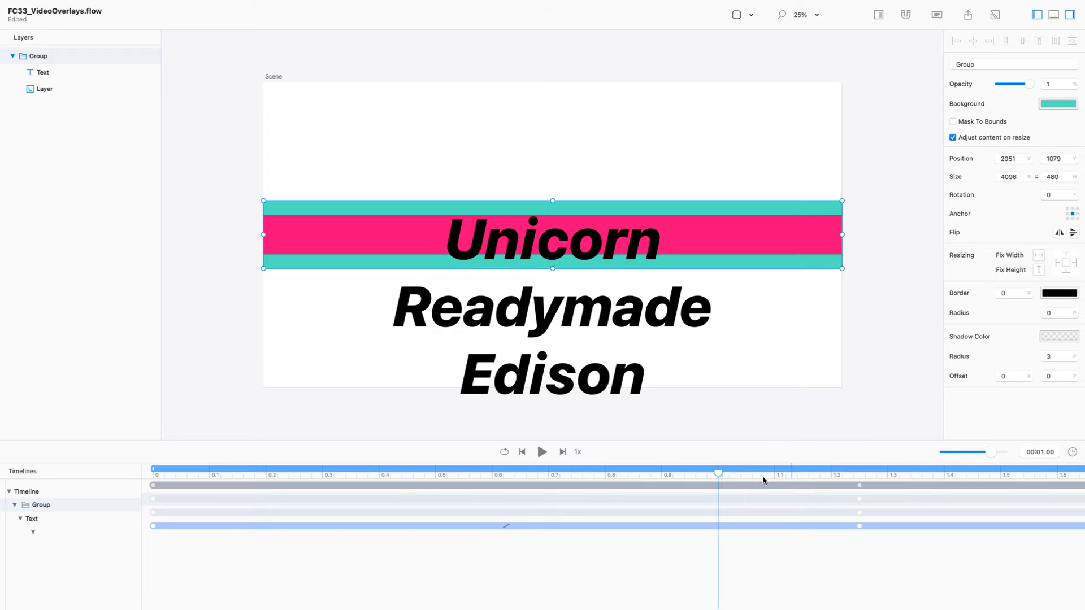
# Shorten the text's first Y segment so its end keyframe sits at 0.75 s
pyautogui.moveTo(718, 473); pyautogui.dragTo(710, 471)
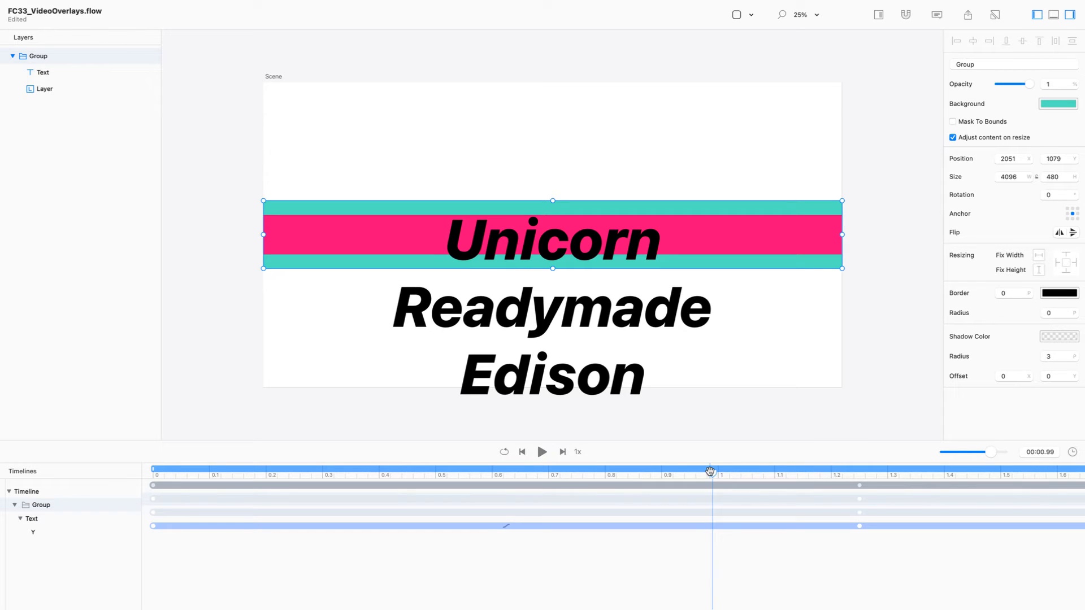
pyautogui.click(983, 568)
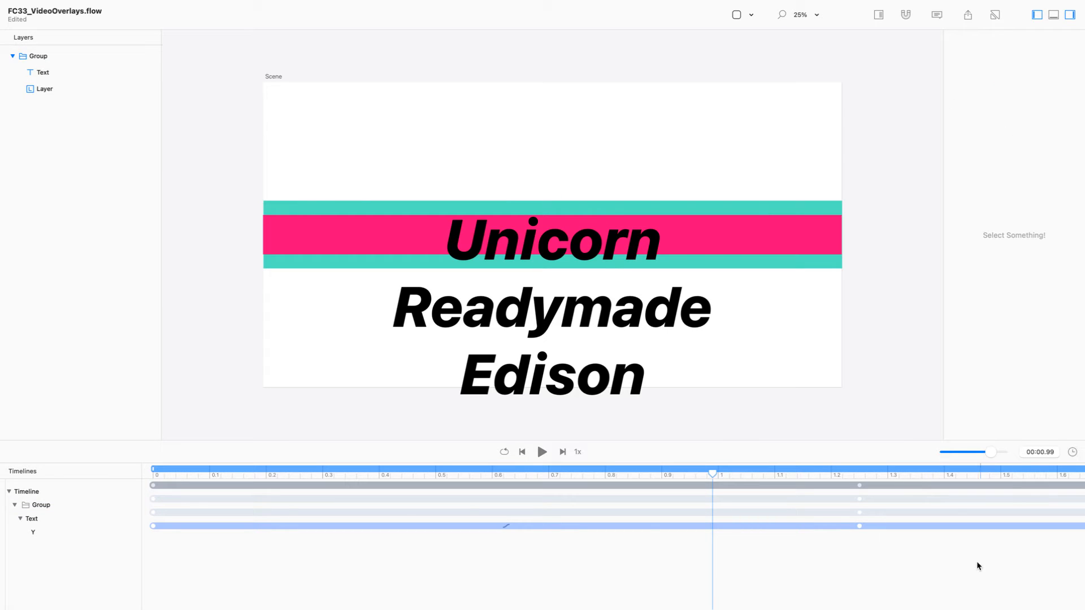
pyautogui.moveTo(992, 454); pyautogui.dragTo(978, 455)
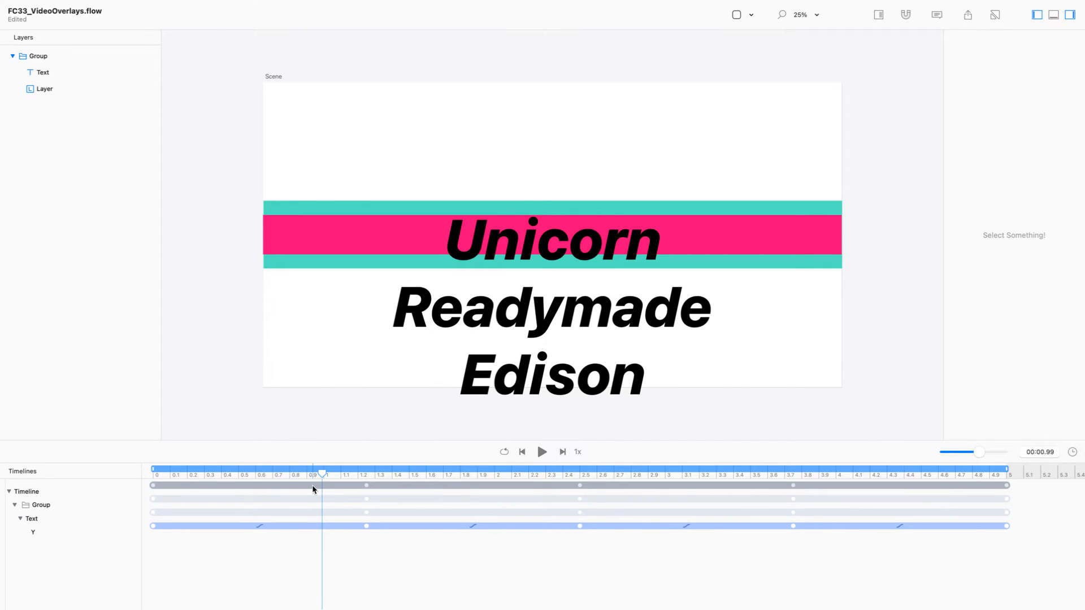
pyautogui.moveTo(320, 473); pyautogui.dragTo(280, 473)
pyautogui.moveTo(365, 529); pyautogui.dragTo(281, 529)
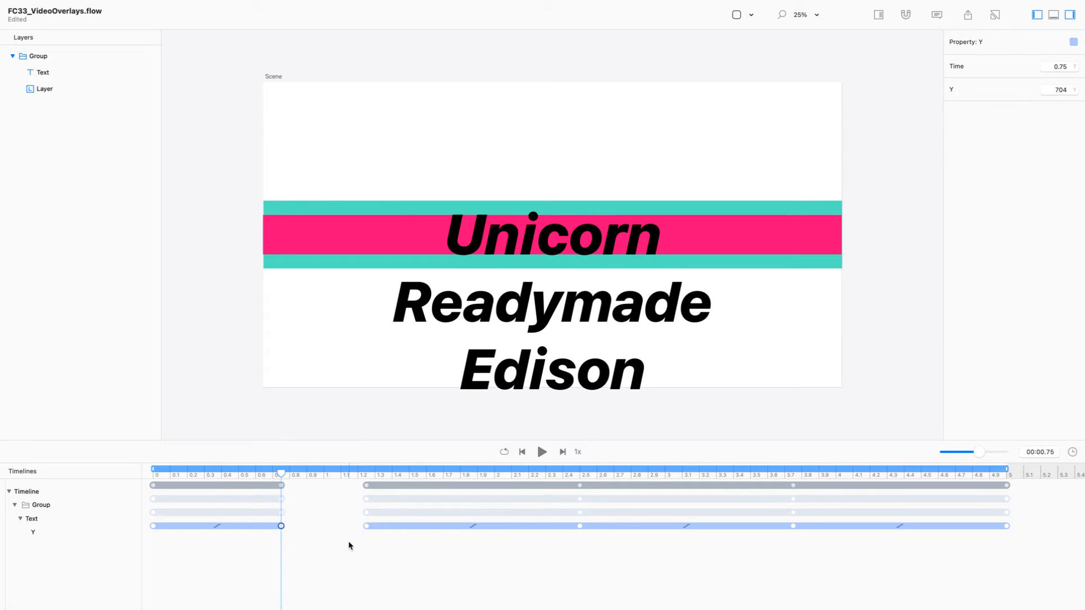
# Shorten the text's remaining three Y segments to 0.75 s each, ending at 2, 3.25 and 4.5 s
pyautogui.click(579, 526)
pyautogui.click(792, 526)
pyautogui.click(579, 526)
pyautogui.click(579, 526)
pyautogui.moveTo(1036, 565); pyautogui.dragTo(495, 527)
pyautogui.click(673, 576)
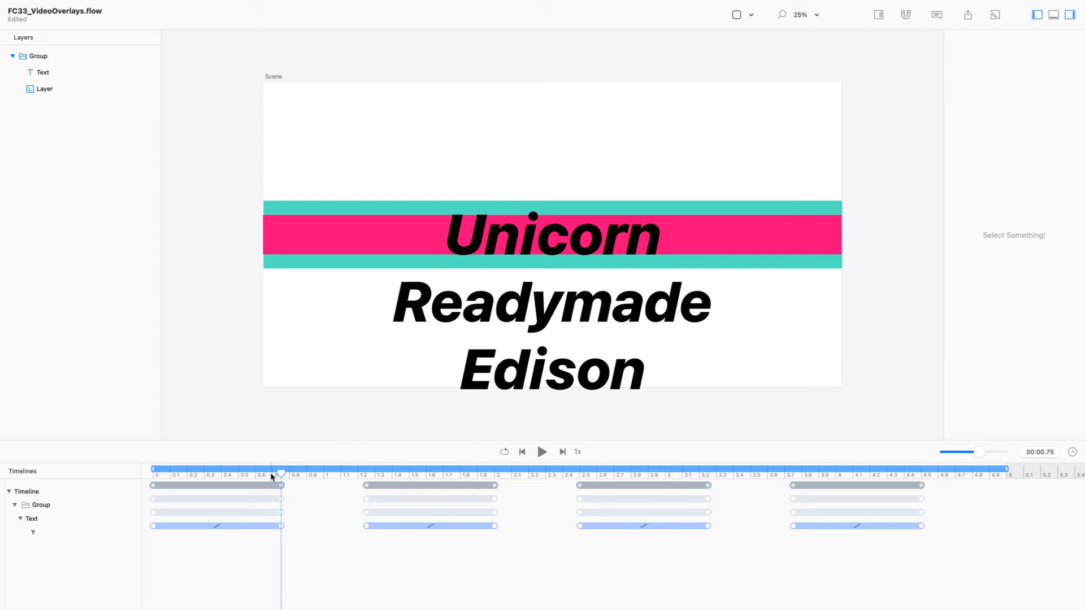
# Scrub through the timeline and play back the retimed text animation to check the pauses between movements
pyautogui.moveTo(280, 473); pyautogui.dragTo(451, 480)
pyautogui.moveTo(492, 557); pyautogui.dragTo(636, 530)
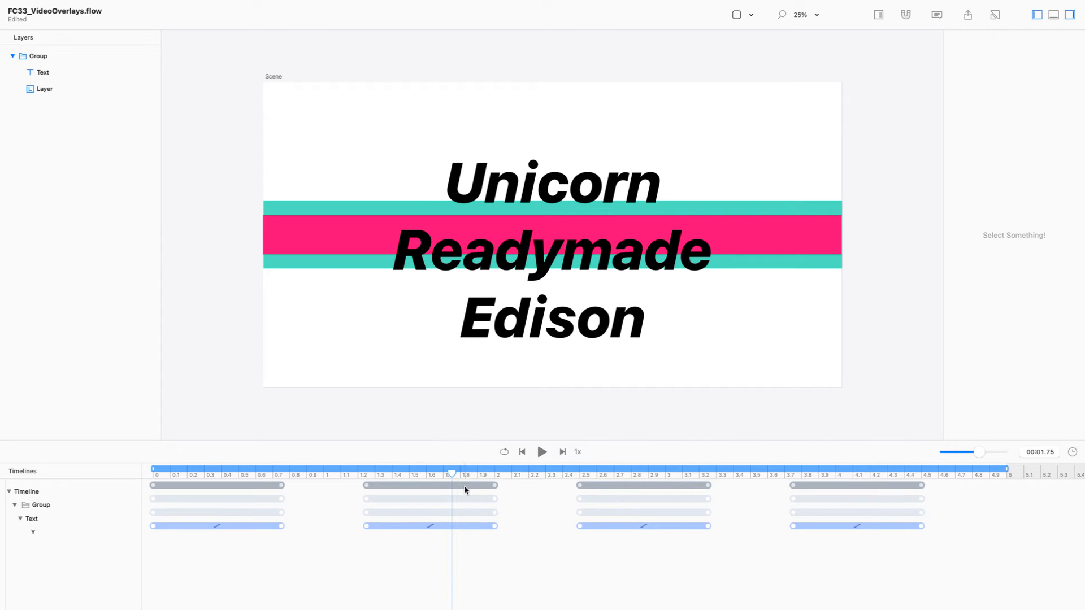
pyautogui.moveTo(453, 474); pyautogui.dragTo(939, 531)
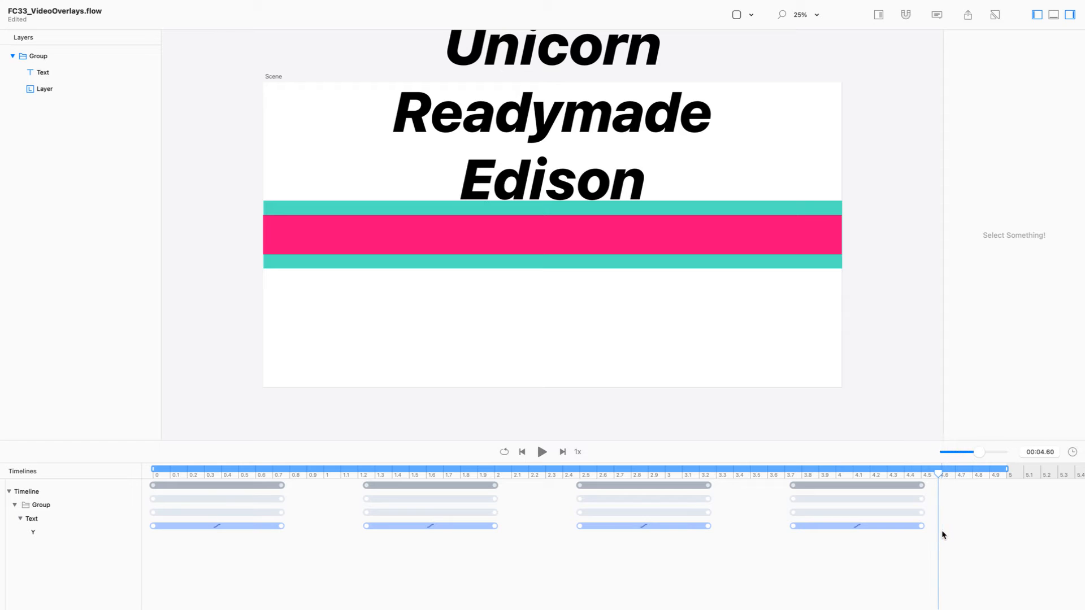
pyautogui.click(920, 526)
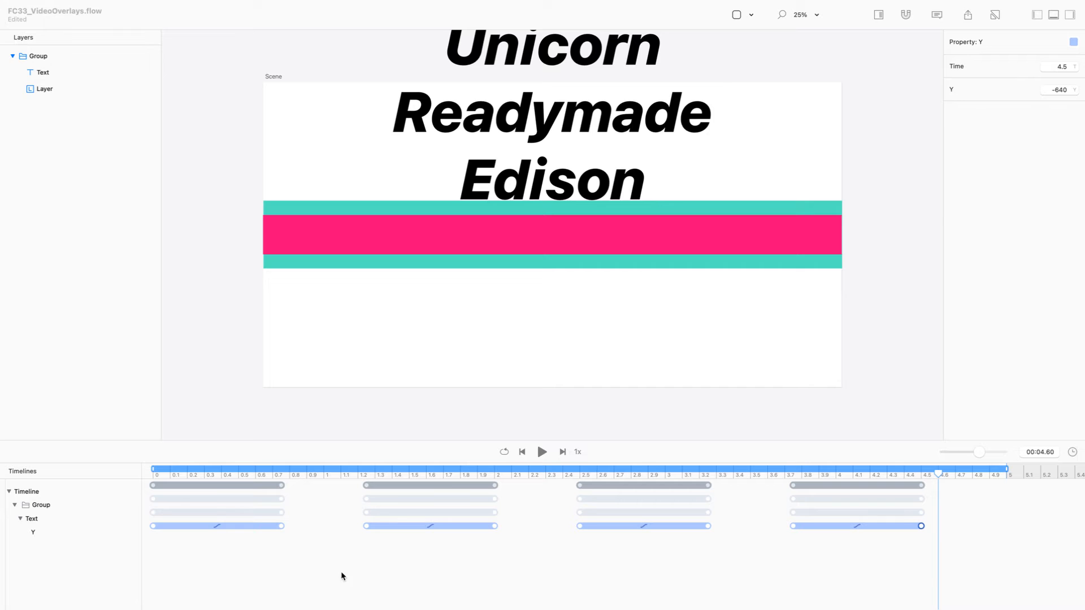
pyautogui.click(543, 453)
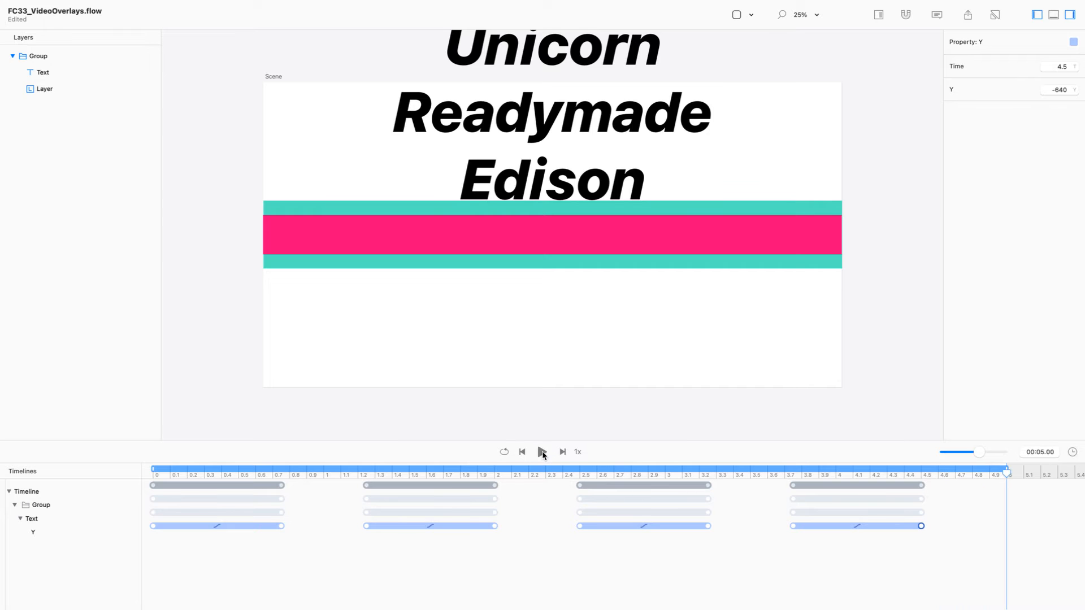
pyautogui.click(544, 452)
# Hide the pink bar layer inside the group and rename it baseline
pyautogui.click(652, 256)
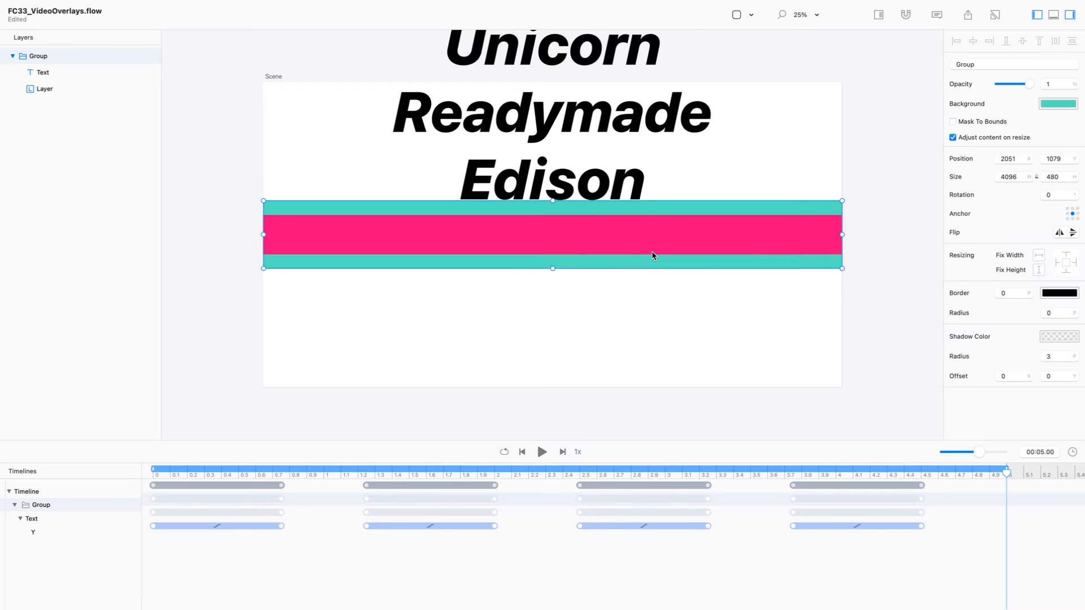
pyautogui.click(158, 89)
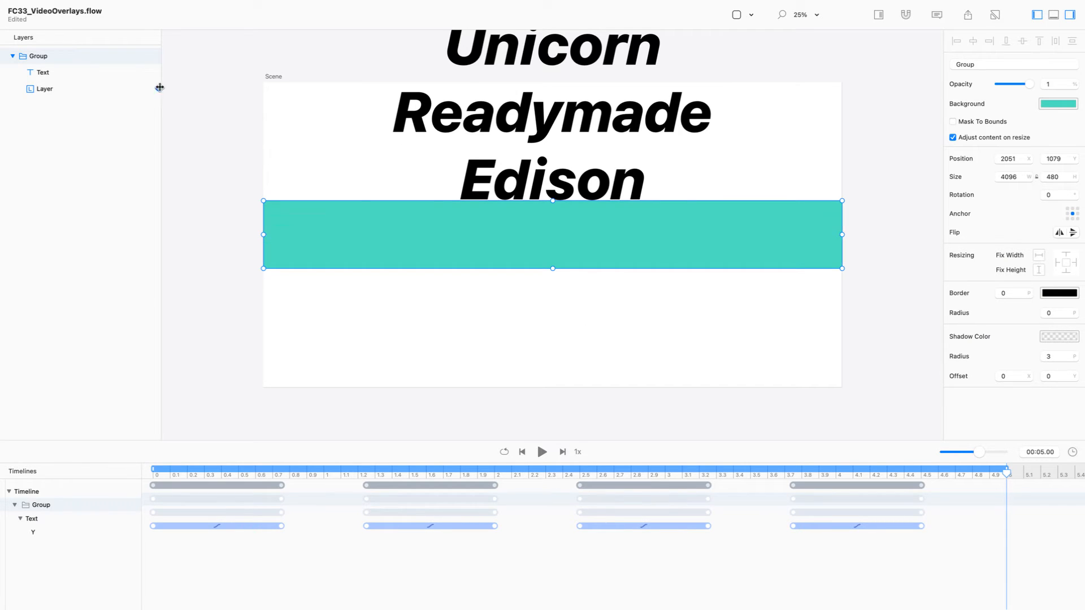
pyautogui.click(54, 96)
pyautogui.doubleClick(51, 91)
pyautogui.write('baseline')
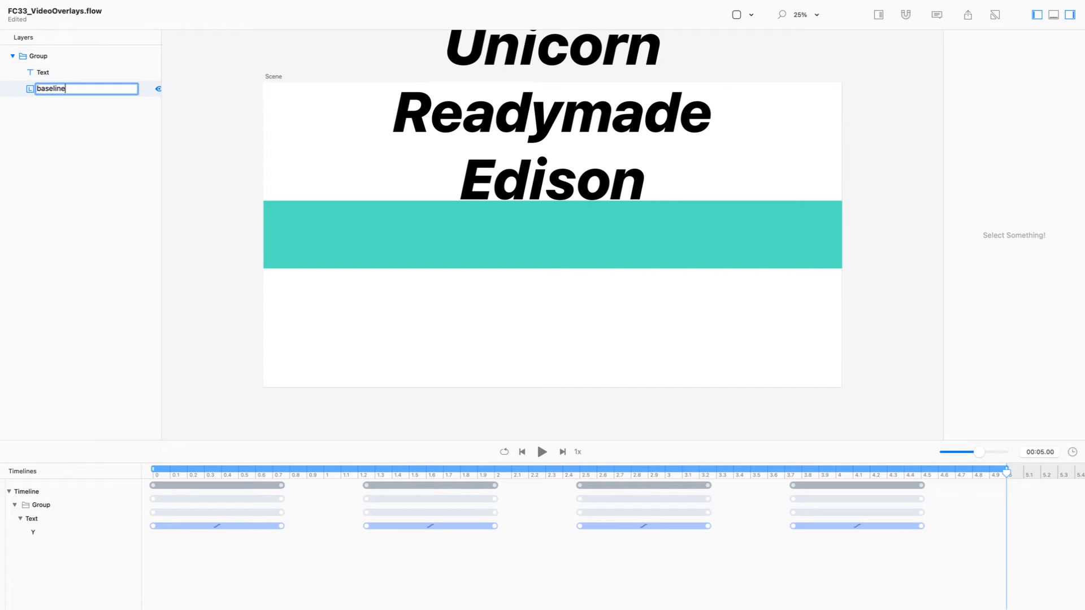
pyautogui.press('Return')
# Set the opacity of the group's teal background colour to 0% and close the colour picker
pyautogui.click(86, 74)
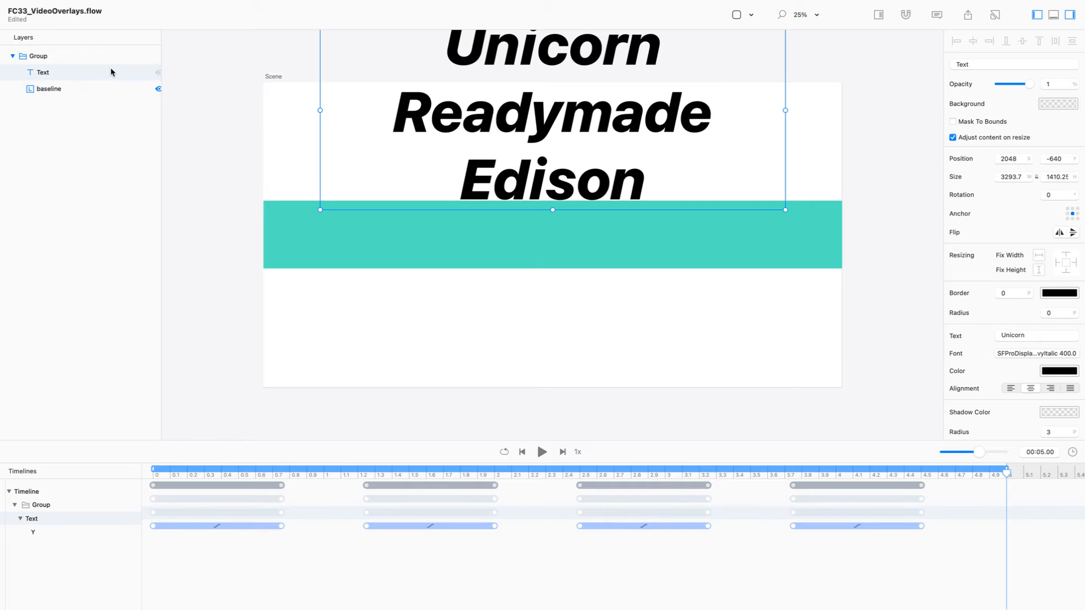
pyautogui.click(79, 56)
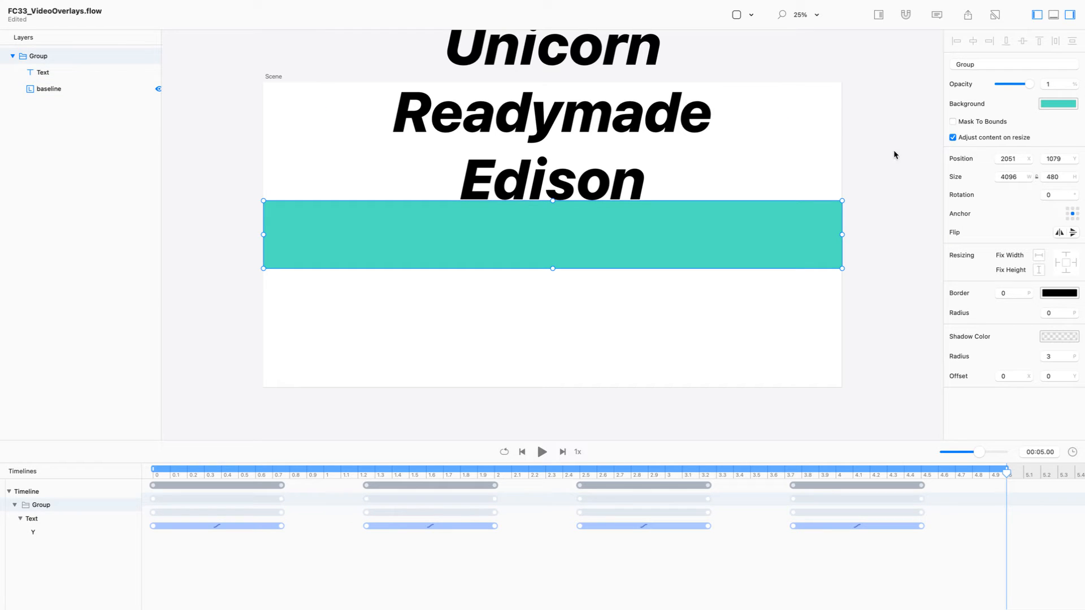
pyautogui.click(1065, 105)
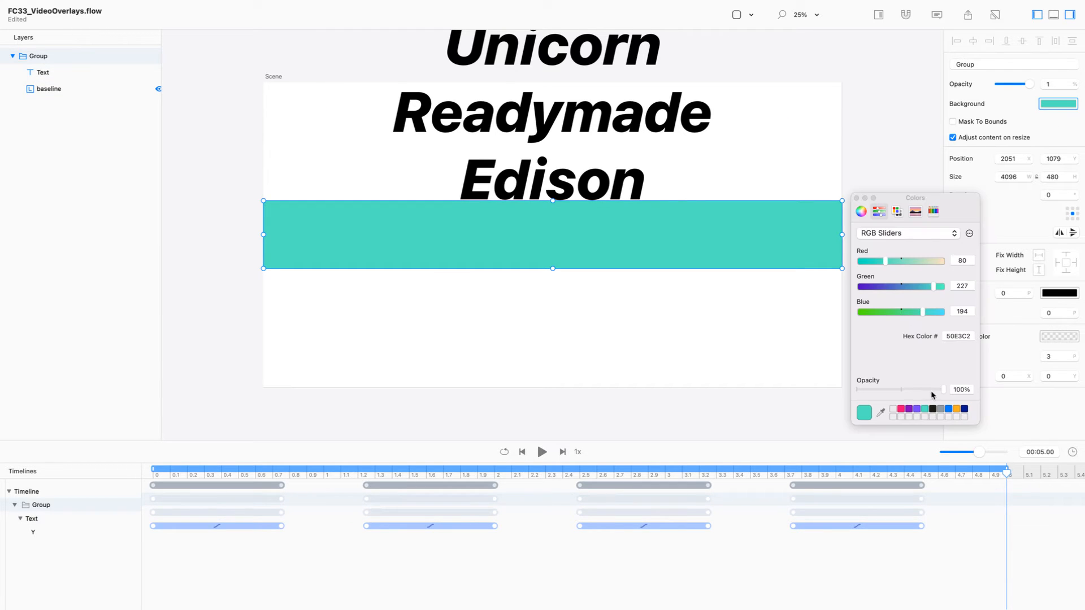
pyautogui.click(960, 389)
pyautogui.write('0')
pyautogui.press('Return')
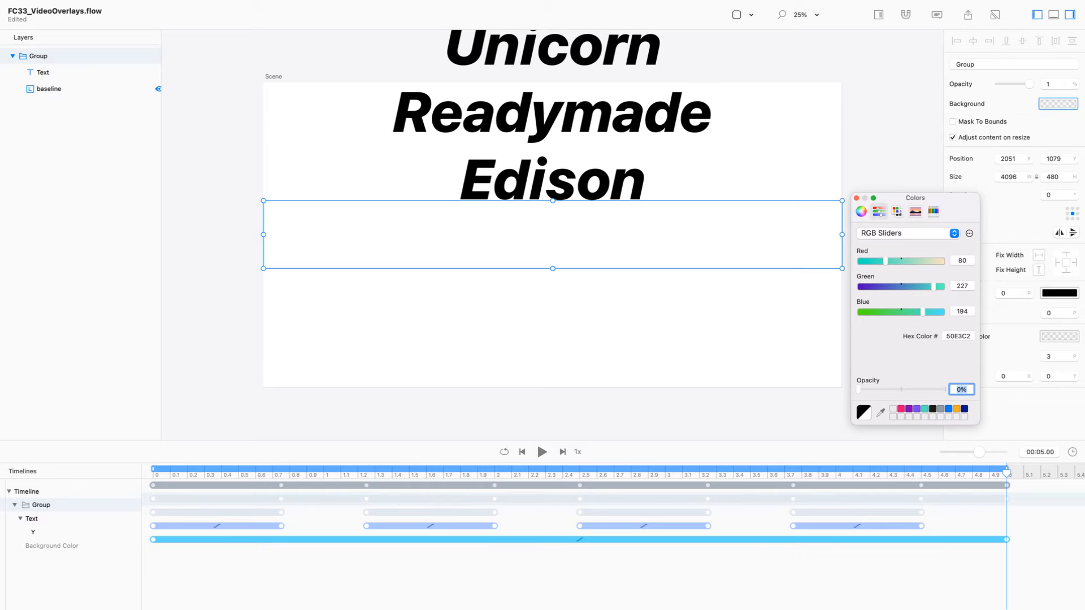
pyautogui.click(856, 198)
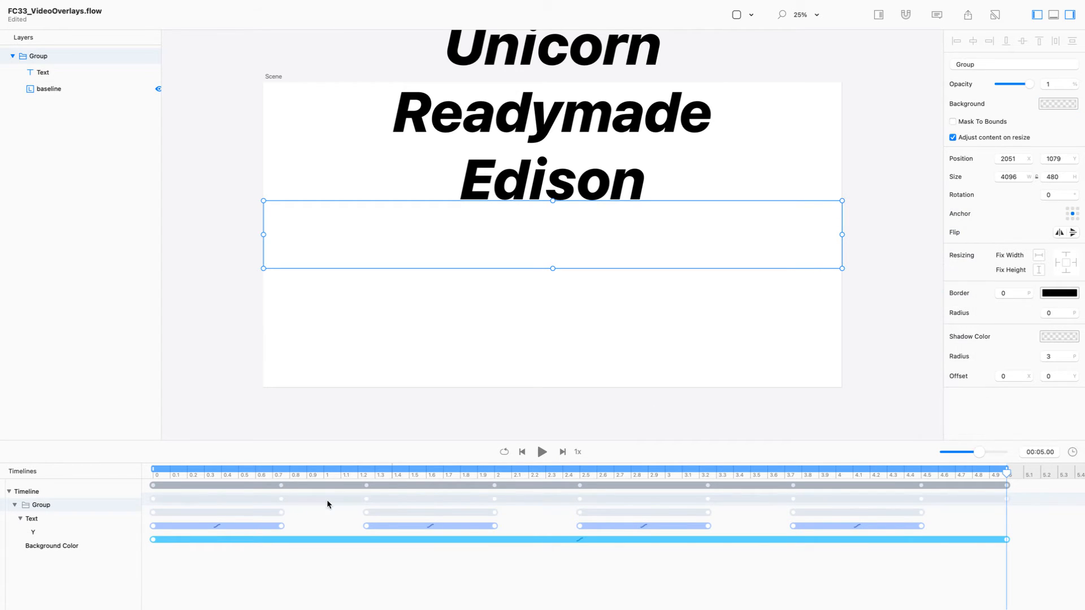
# Delete the group's Background Color keyframe at 0 s and turn on Relative Mode
pyautogui.click(152, 539)
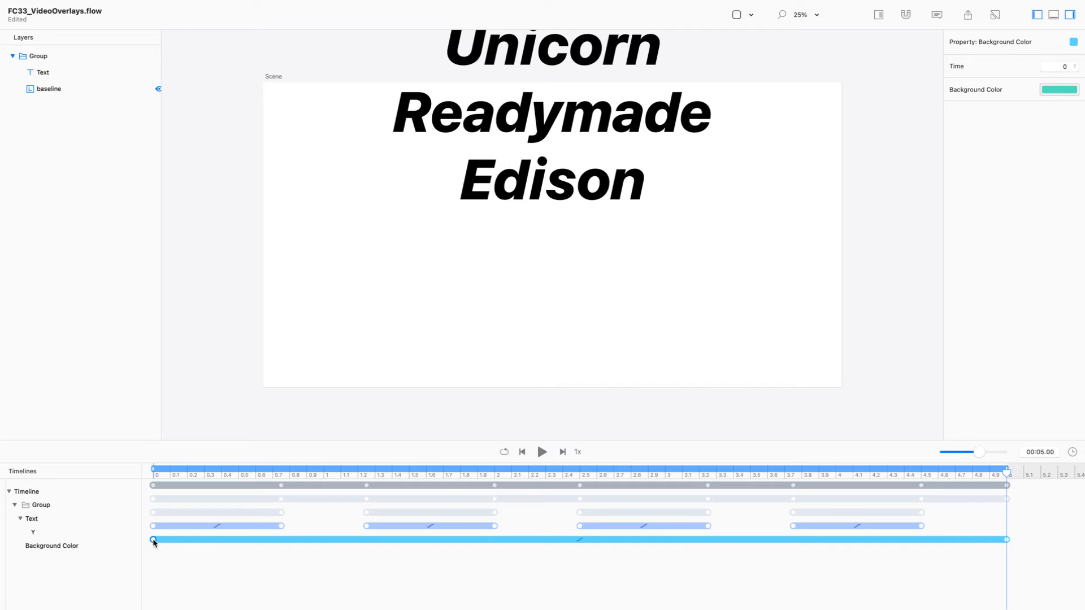
pyautogui.press('BackSpace')
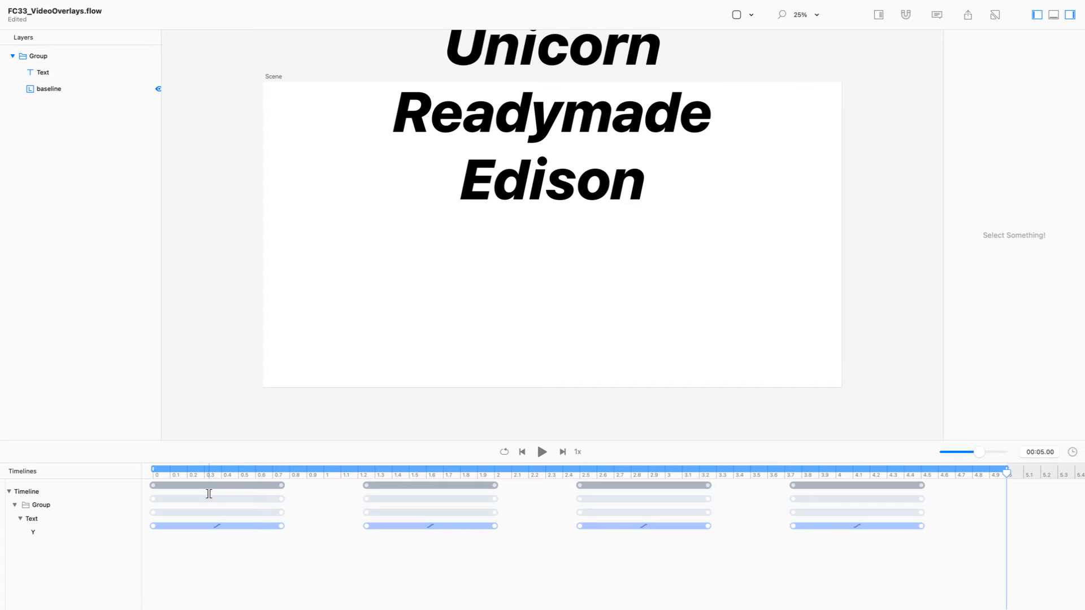
pyautogui.press('r')
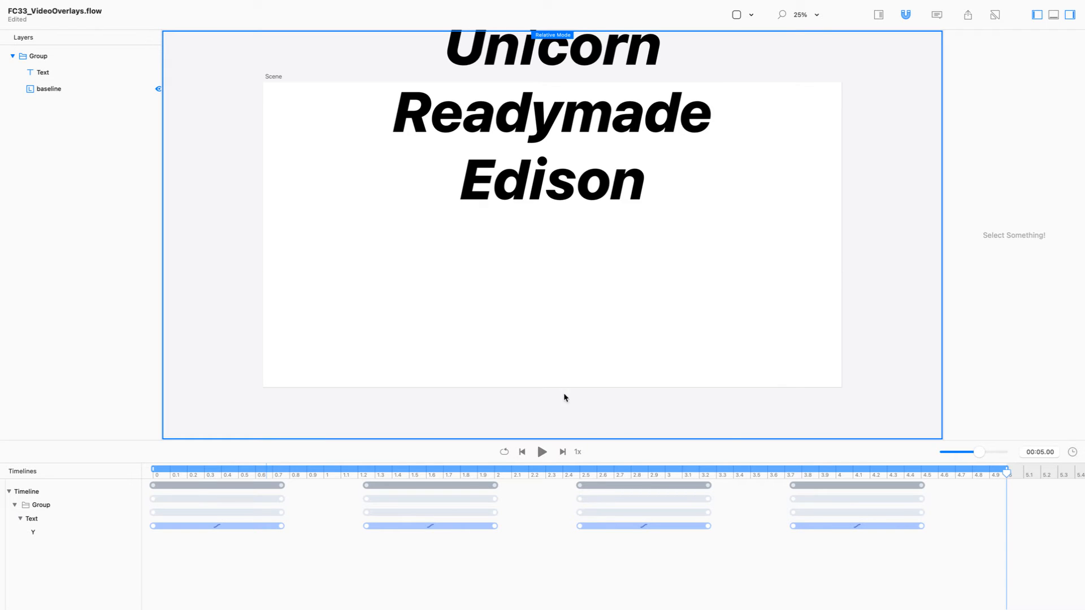
# Play to where Unicorn sits inside the group, and mask the group to its bounds
pyautogui.press('space')
pyautogui.press('space')
pyautogui.click(334, 241)
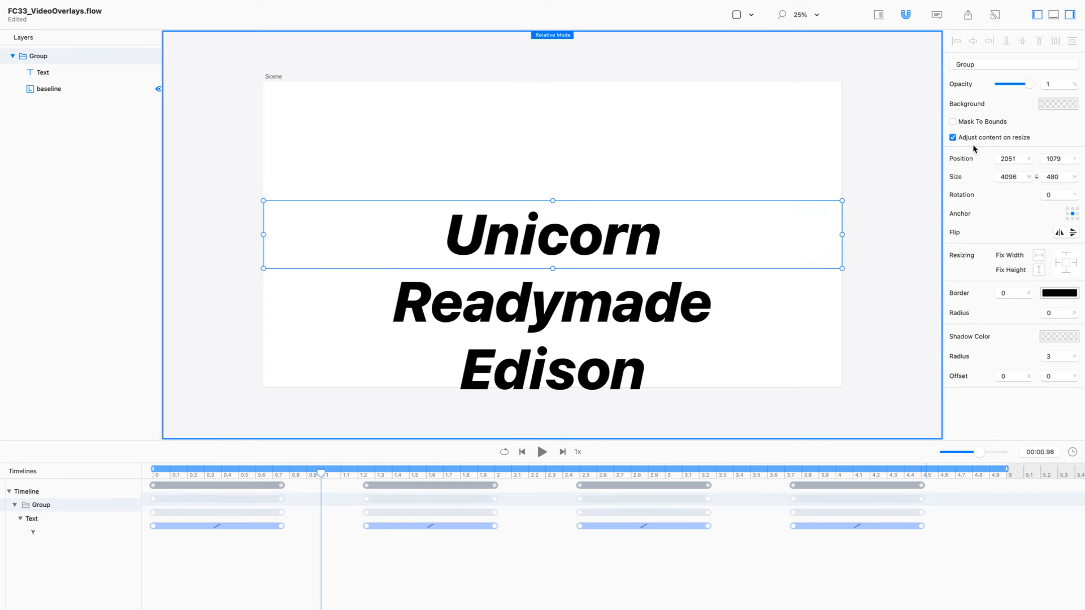
pyautogui.click(970, 122)
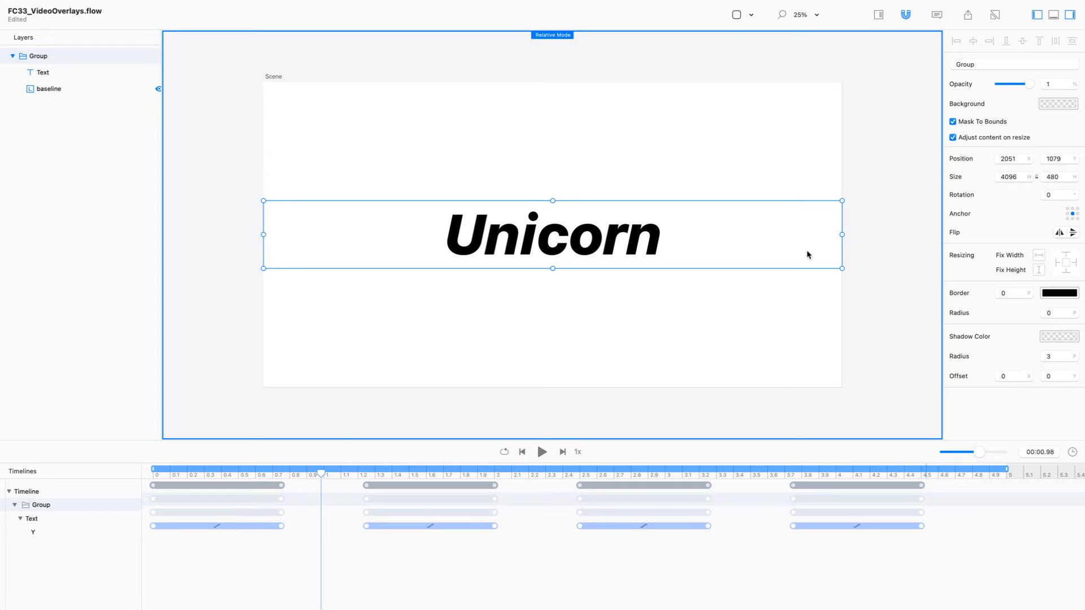
# Play the masked animation from the start to check it, and park the playhead at 0.75 s
pyautogui.moveTo(170, 478); pyautogui.dragTo(95, 487)
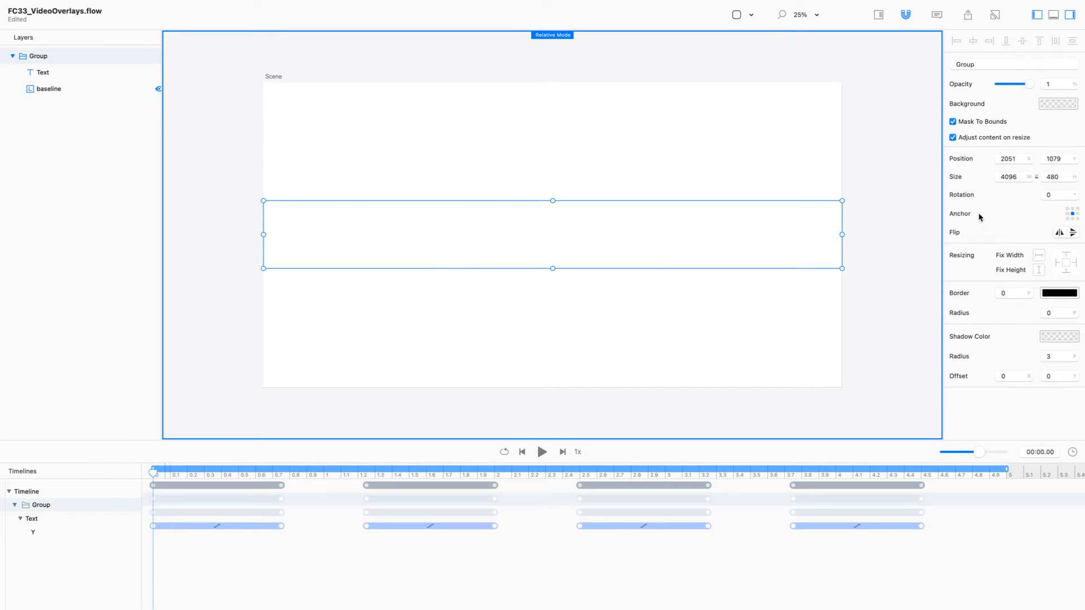
pyautogui.click(542, 452)
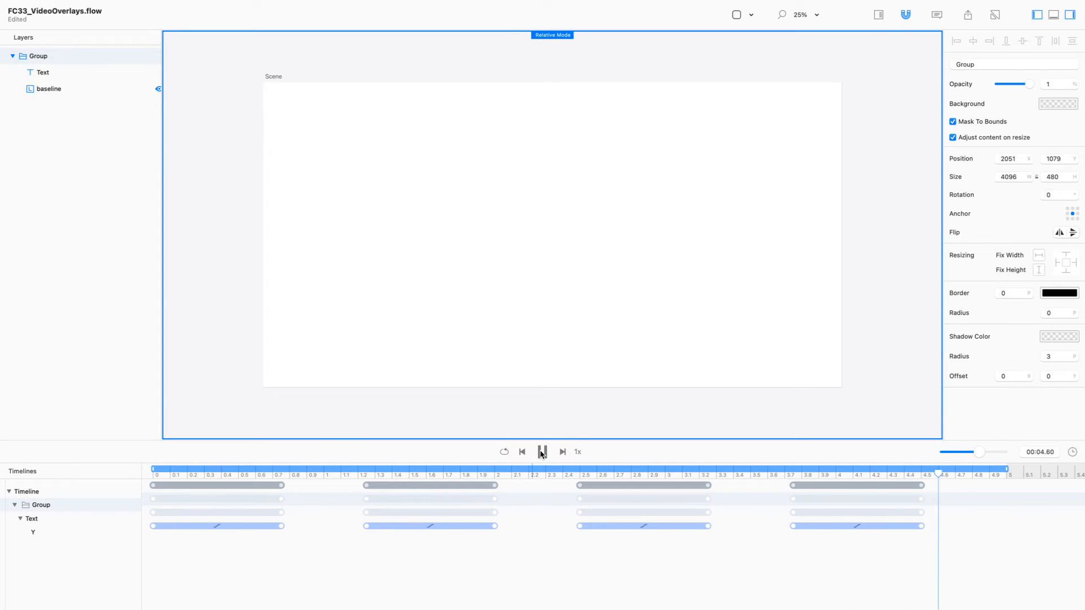
pyautogui.moveTo(330, 473); pyautogui.dragTo(281, 472)
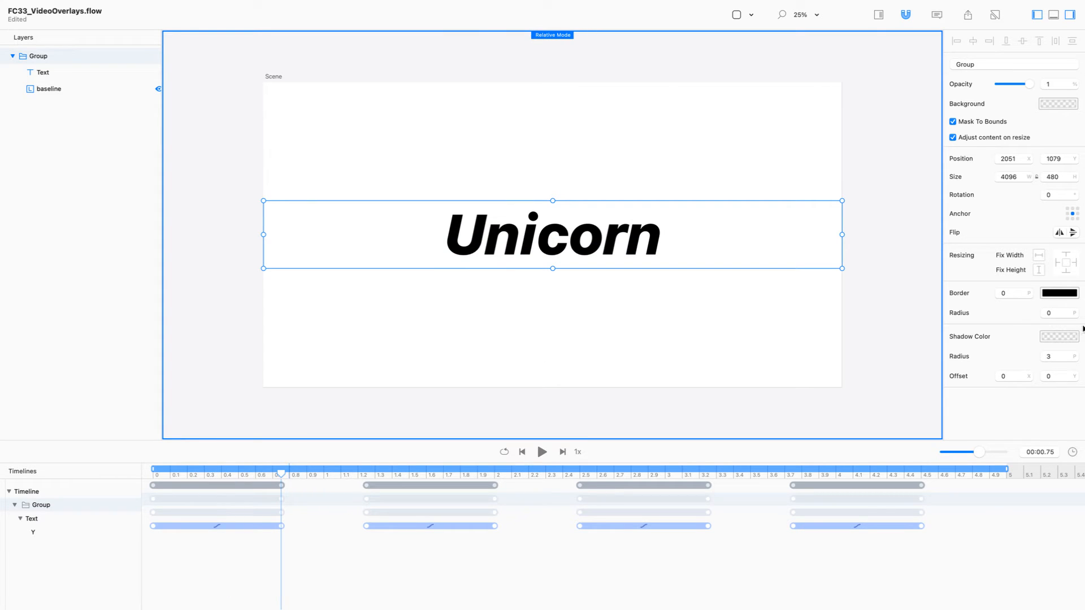
pyautogui.click(1064, 295)
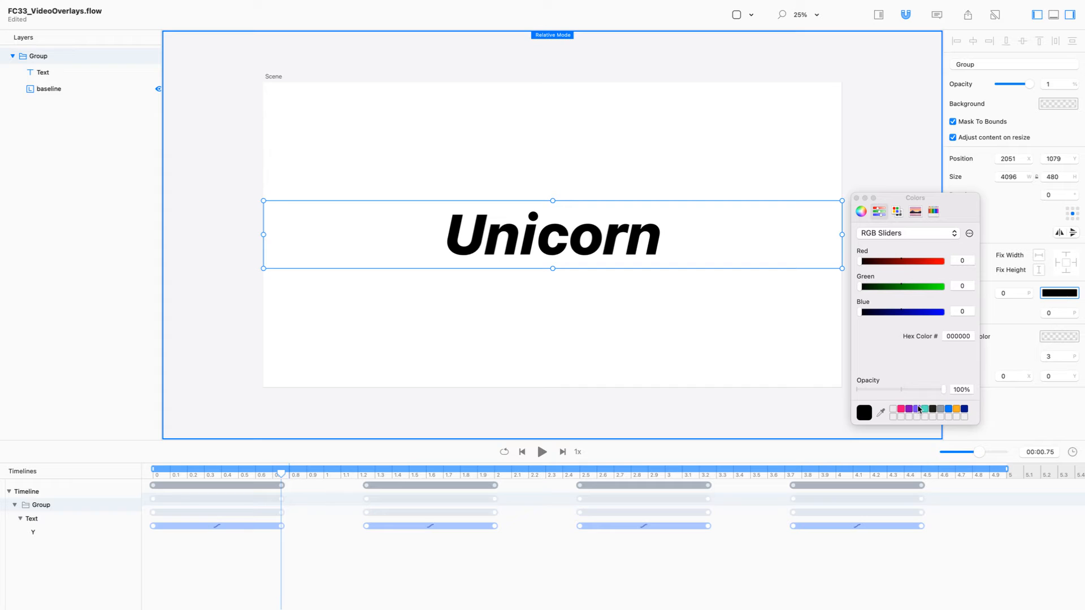
pyautogui.click(902, 410)
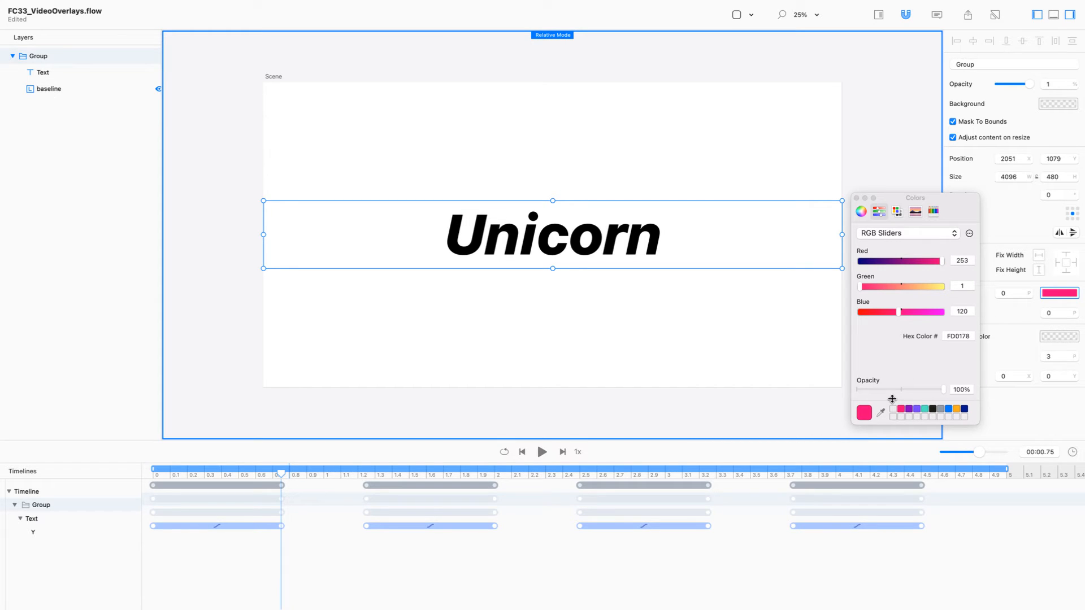
pyautogui.press('super+z')
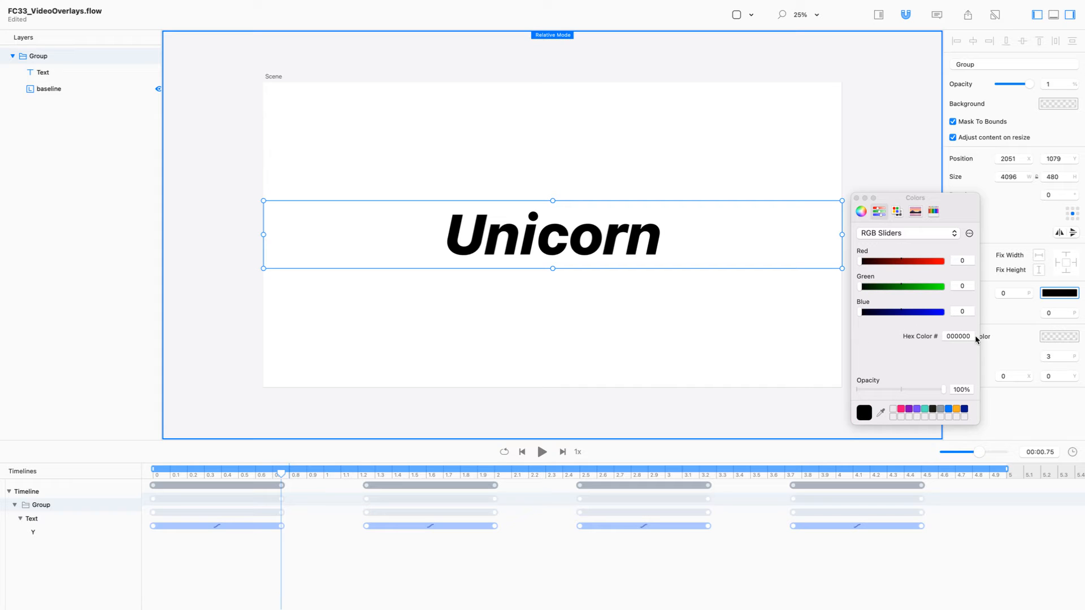
pyautogui.click(856, 199)
# Set the Text layer's colour to the saved pink FD0178, close the colour picker and deselect the text
pyautogui.click(105, 78)
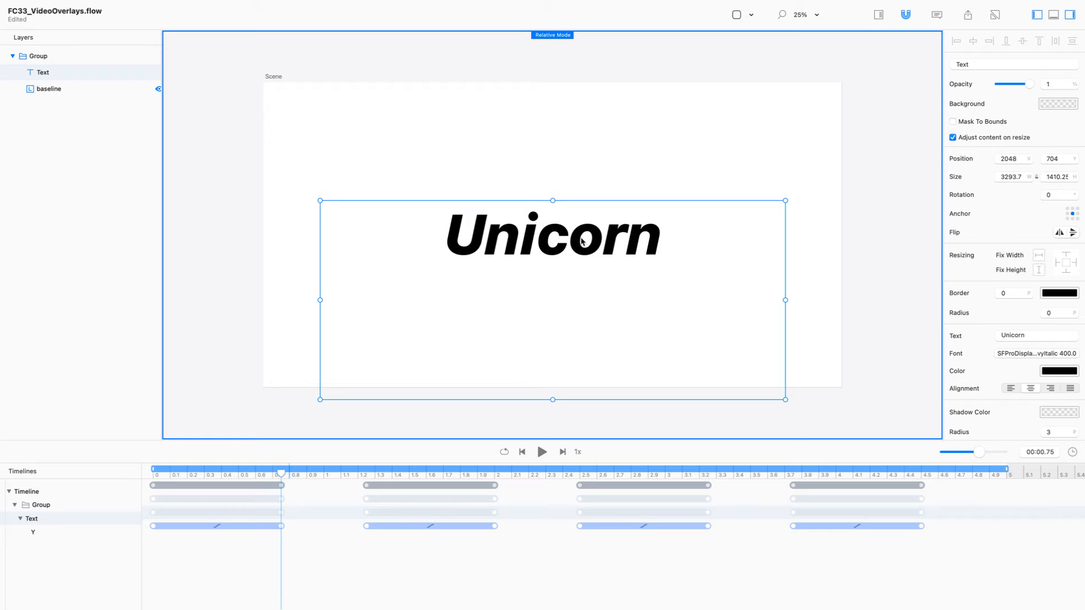
pyautogui.click(1059, 370)
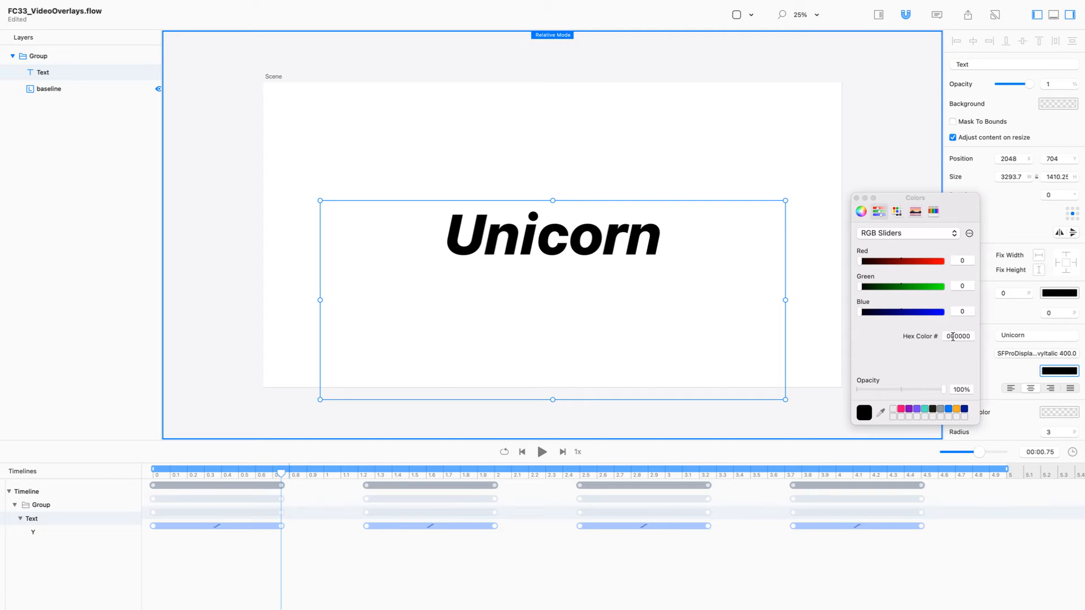
pyautogui.click(901, 410)
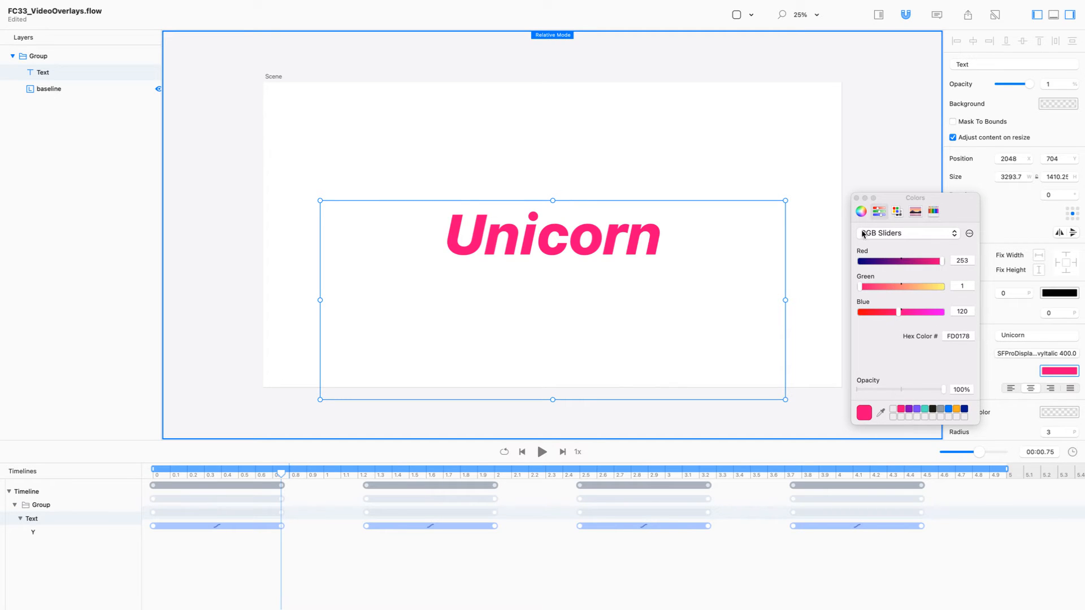
pyautogui.click(856, 198)
pyautogui.click(853, 188)
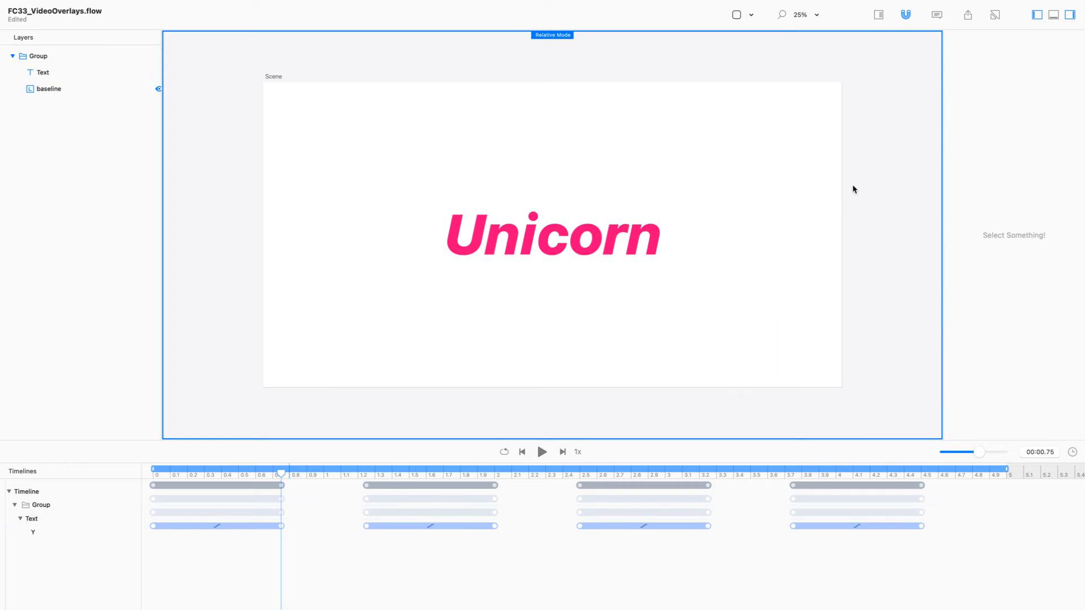
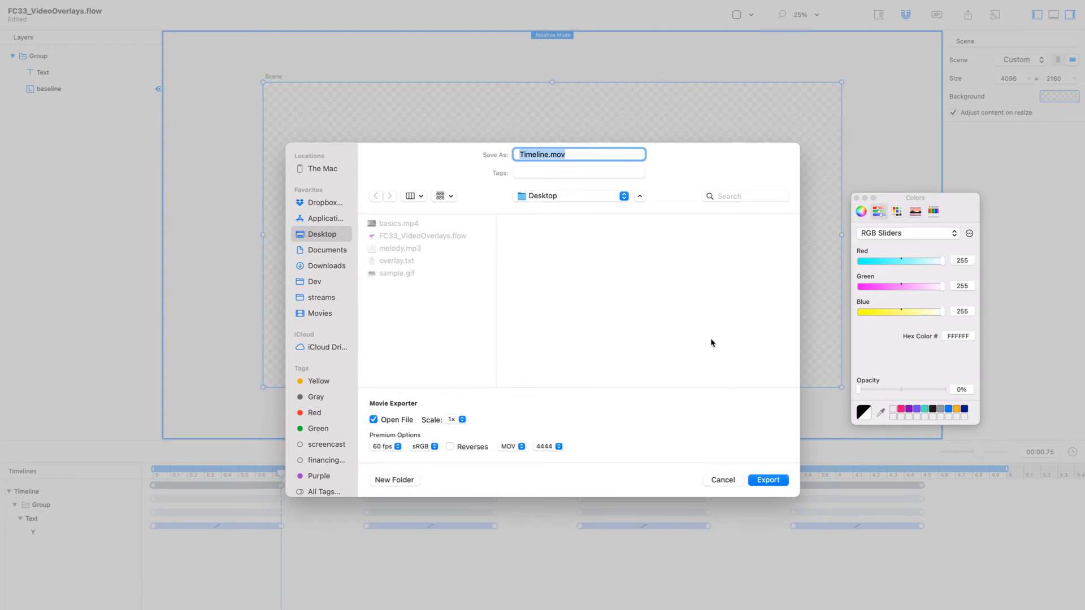
# Export the movie to the Desktop as overlay1.mov, and play the exported file before closing it
pyautogui.press('Left')
pyautogui.hotkey('shift', 'alt', 'Right')
pyautogui.write('overlay')
pyautogui.press('Return')
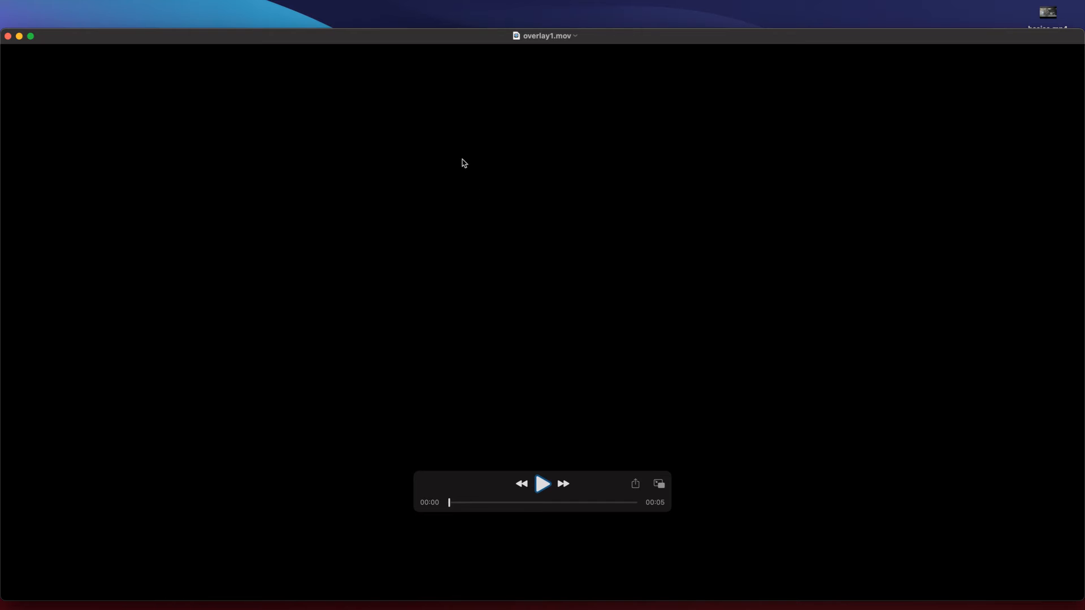
pyautogui.click(542, 484)
pyautogui.click(8, 36)
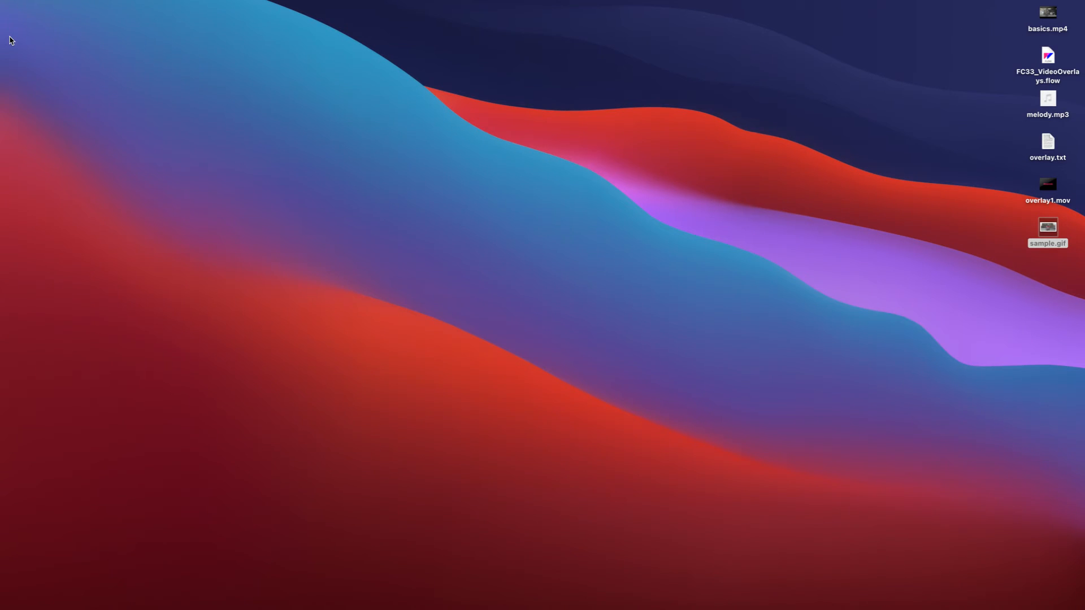
# Switch to Final Cut Pro and import overlay1.mov from the Desktop into the 2020-11-17 event
pyautogui.hotkey('ctrl', 'Right')
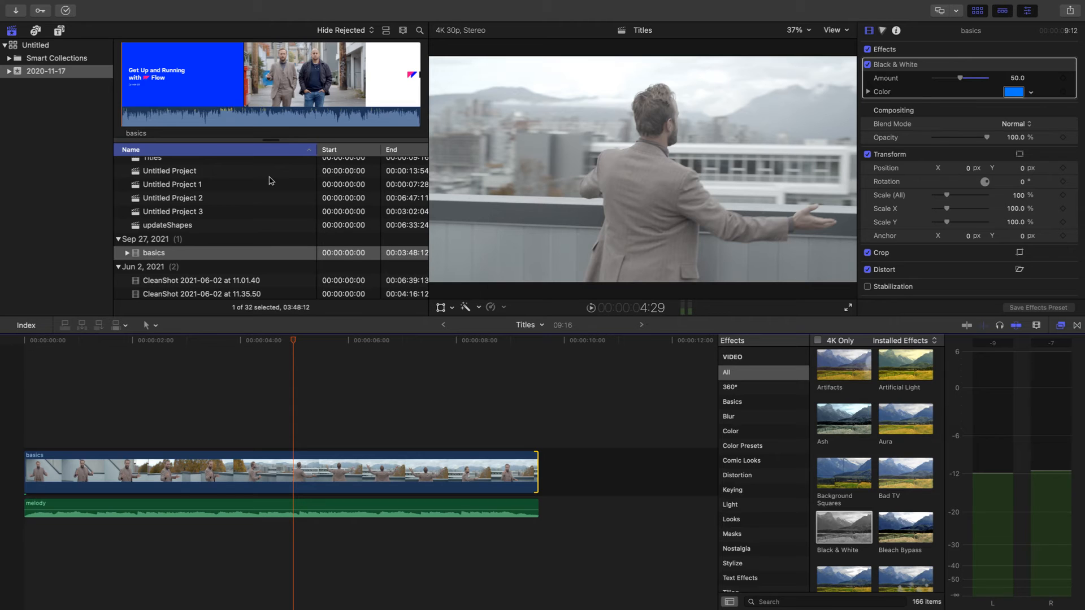
pyautogui.press('super+i')
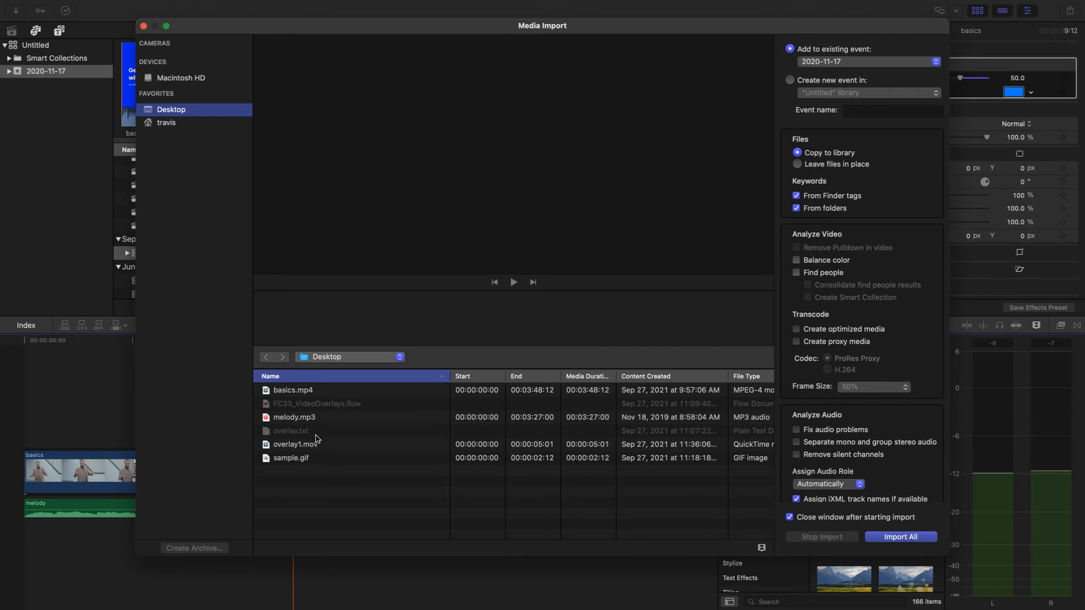
pyautogui.click(327, 445)
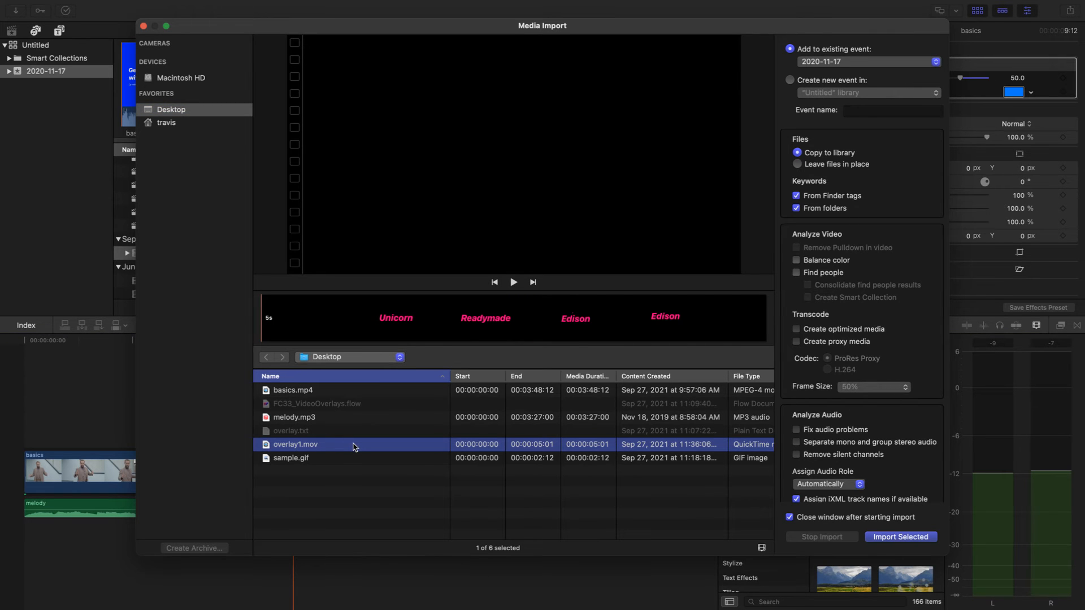
pyautogui.press('Escape')
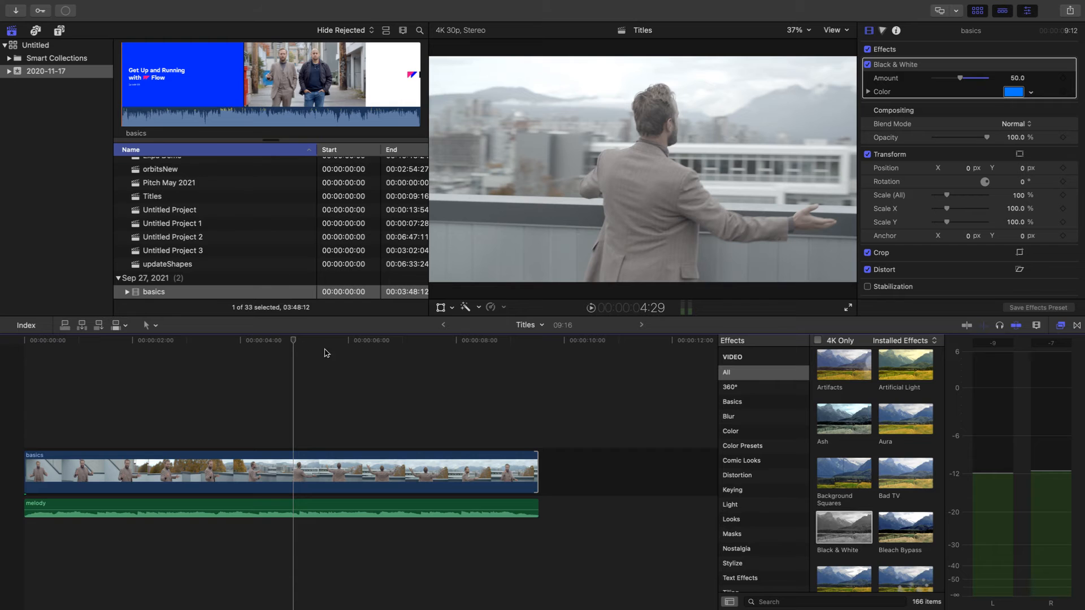
# Place overlay1 above the basics clip starting at about 2:10, play the project from the beginning, and return the playhead to the start
pyautogui.scroll(-3, 215, 198)
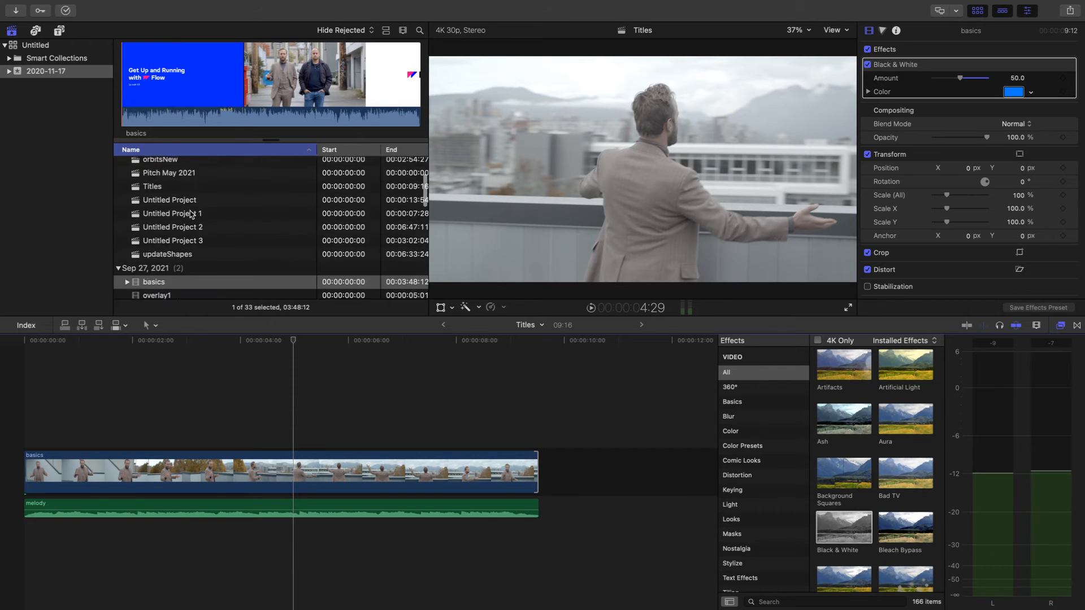
pyautogui.moveTo(176, 235); pyautogui.dragTo(149, 419)
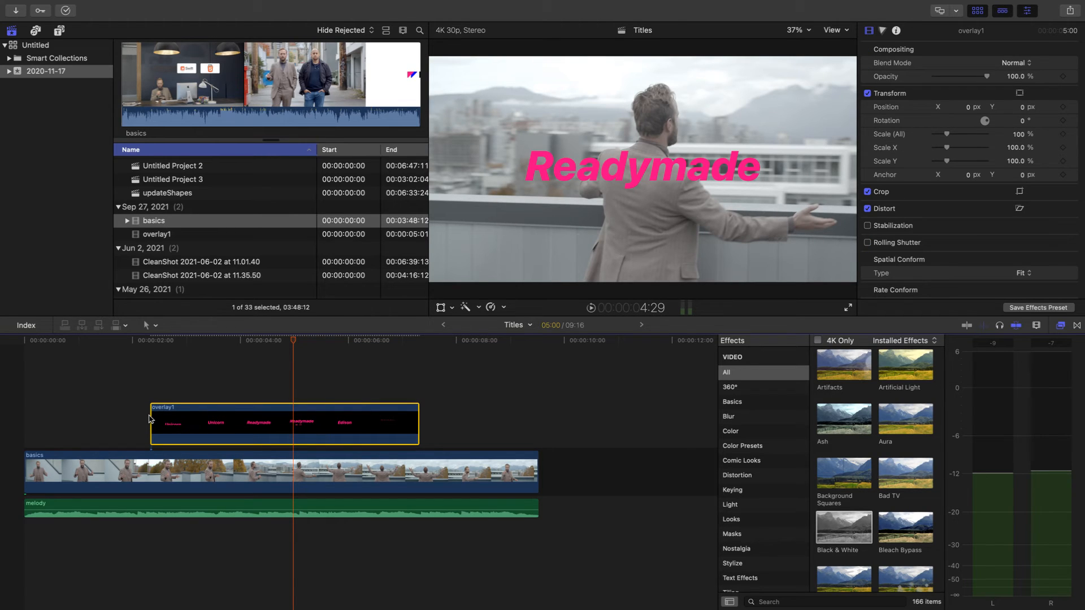
pyautogui.moveTo(293, 345); pyautogui.dragTo(2, 327)
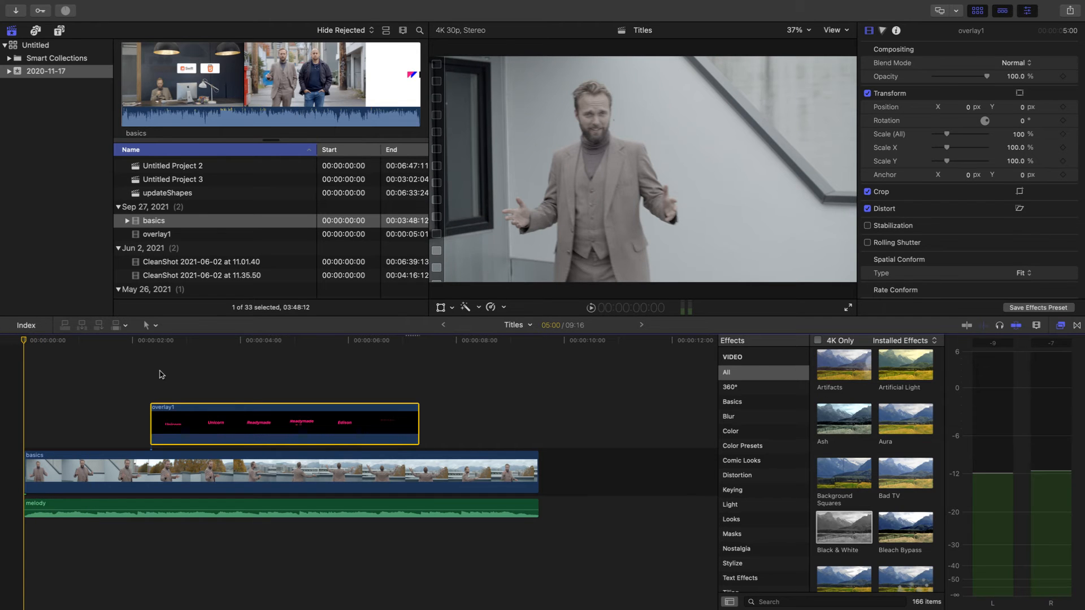
pyautogui.press('space')
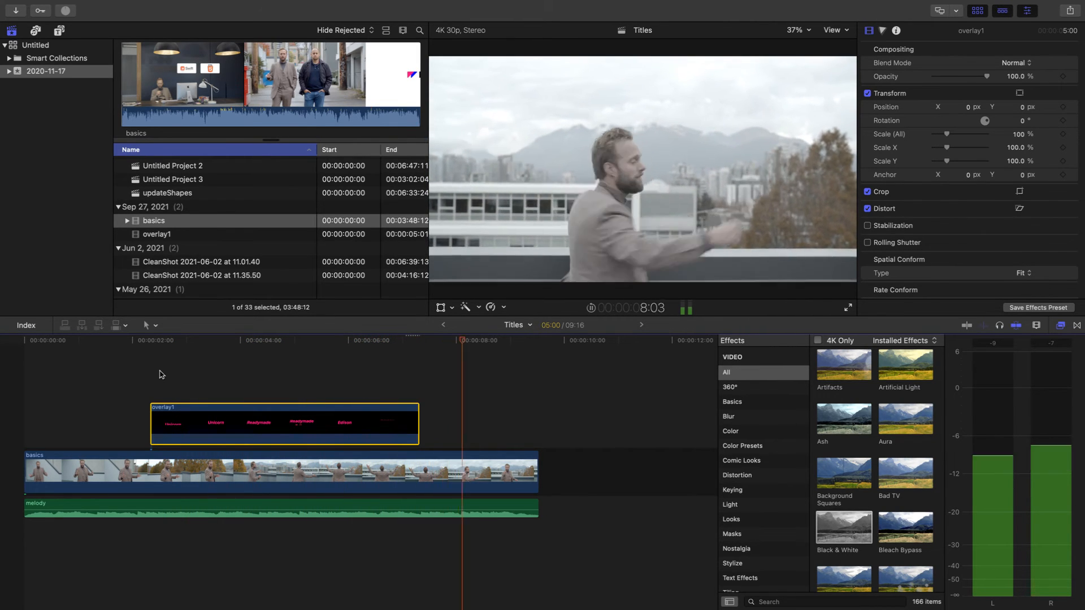
pyautogui.press('Home')
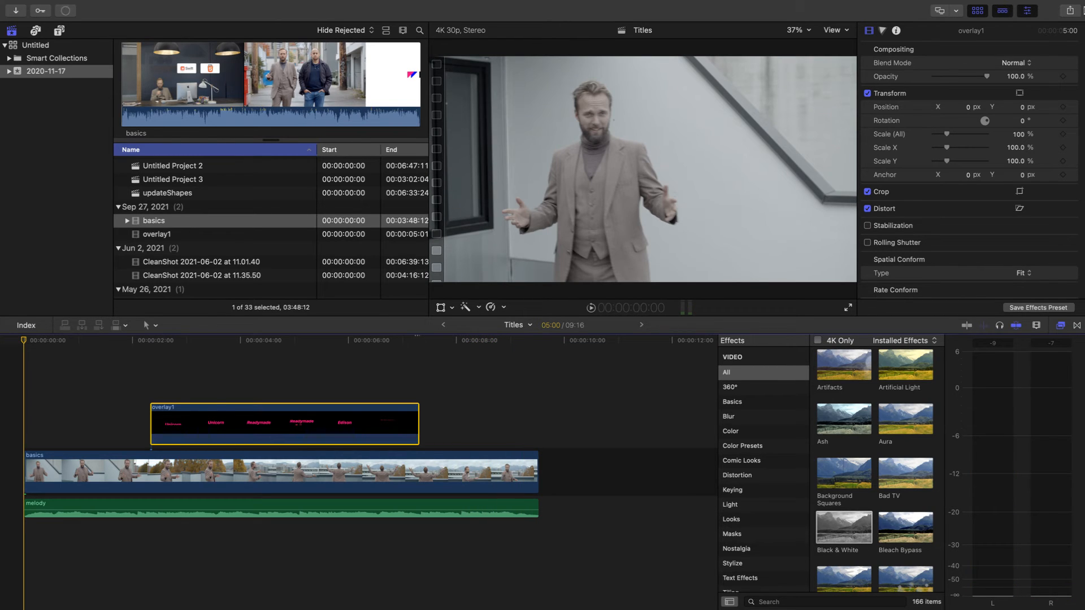
# Start a Master File export of the Titles project with the description Video Overlay and the 2020-11-17 tag removed
pyautogui.click(1068, 15)
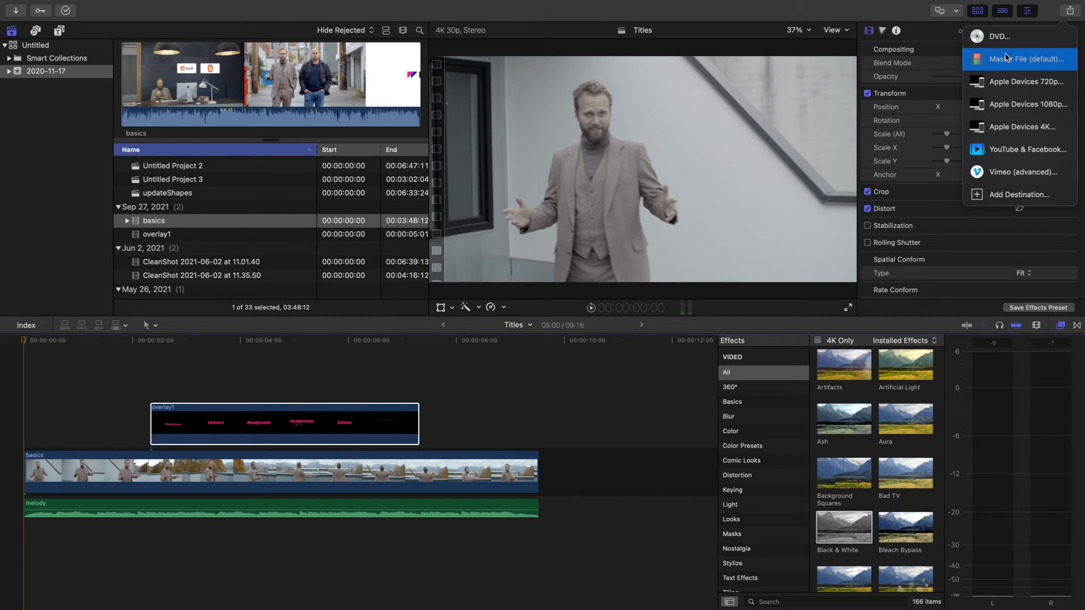
pyautogui.click(1005, 58)
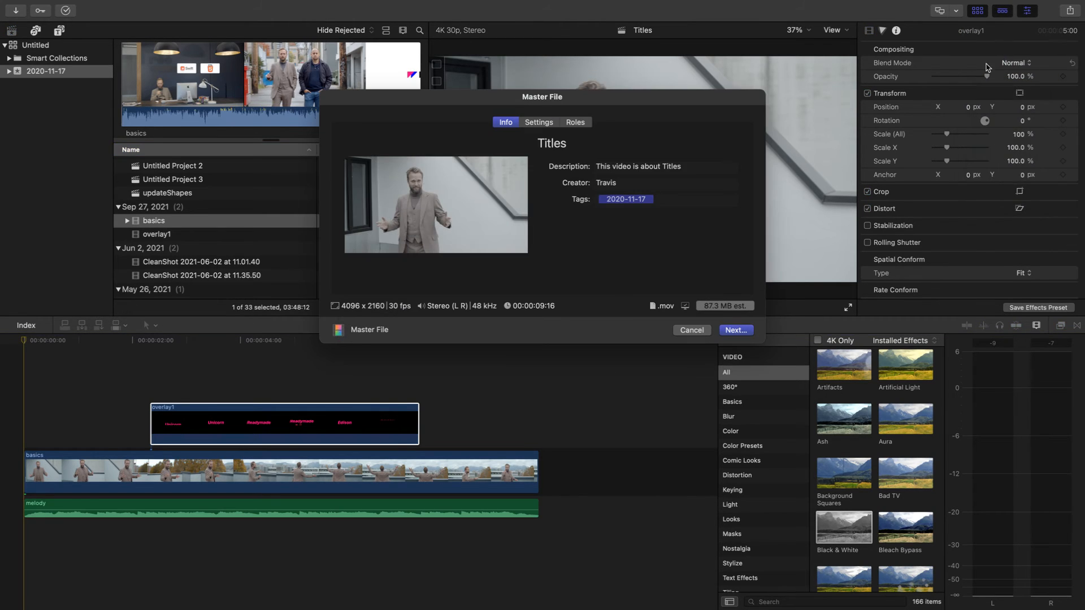
pyautogui.click(627, 168)
pyautogui.write('Video ')
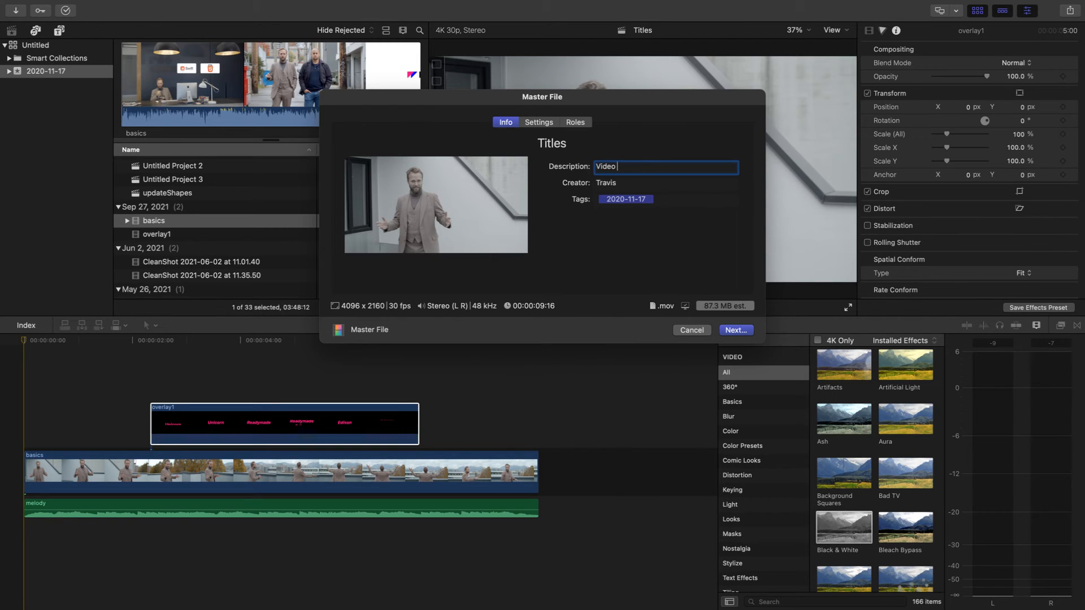
pyautogui.write('Overlay Flo')
pyautogui.press('BackSpace')
pyautogui.press('BackSpace')
pyautogui.press('BackSpace')
pyautogui.click(661, 199)
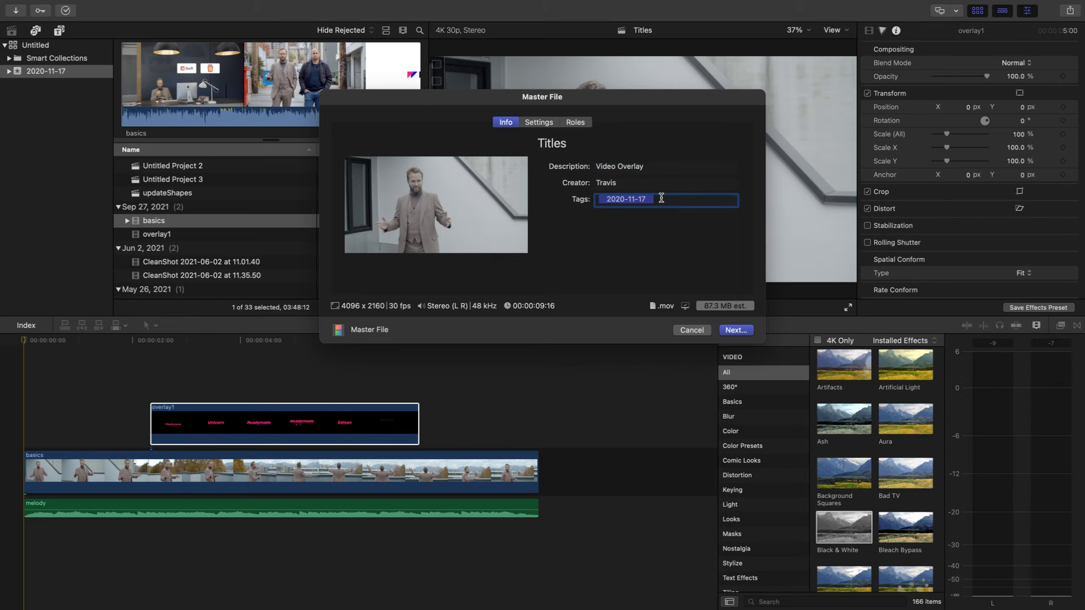
pyautogui.press('BackSpace')
# Save the master file to the Desktop as overlaid.mov
pyautogui.click(735, 332)
pyautogui.click(736, 333)
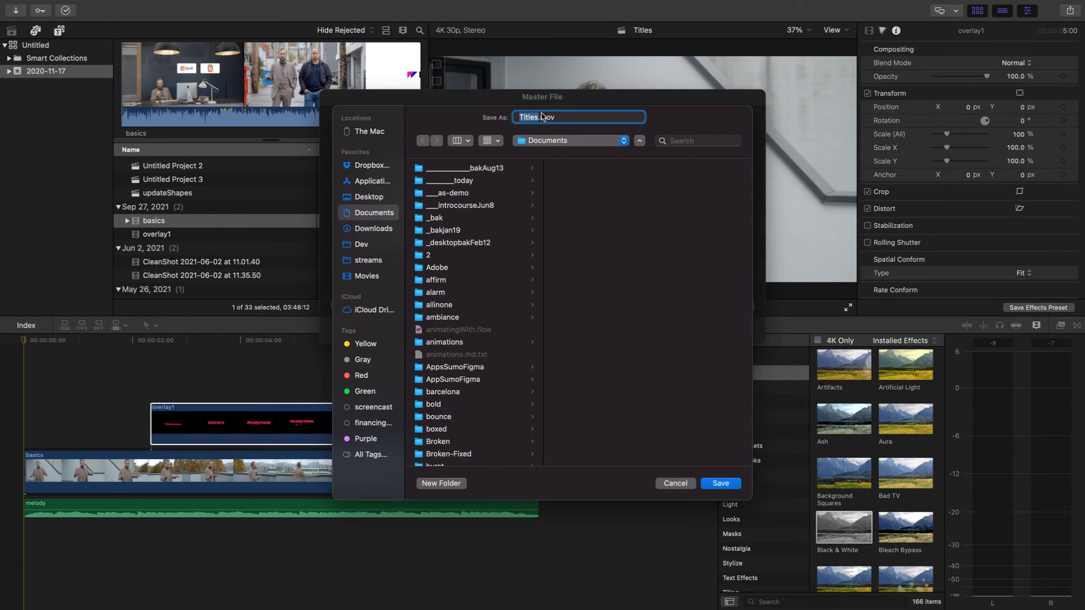
pyautogui.press('super+shift+d')
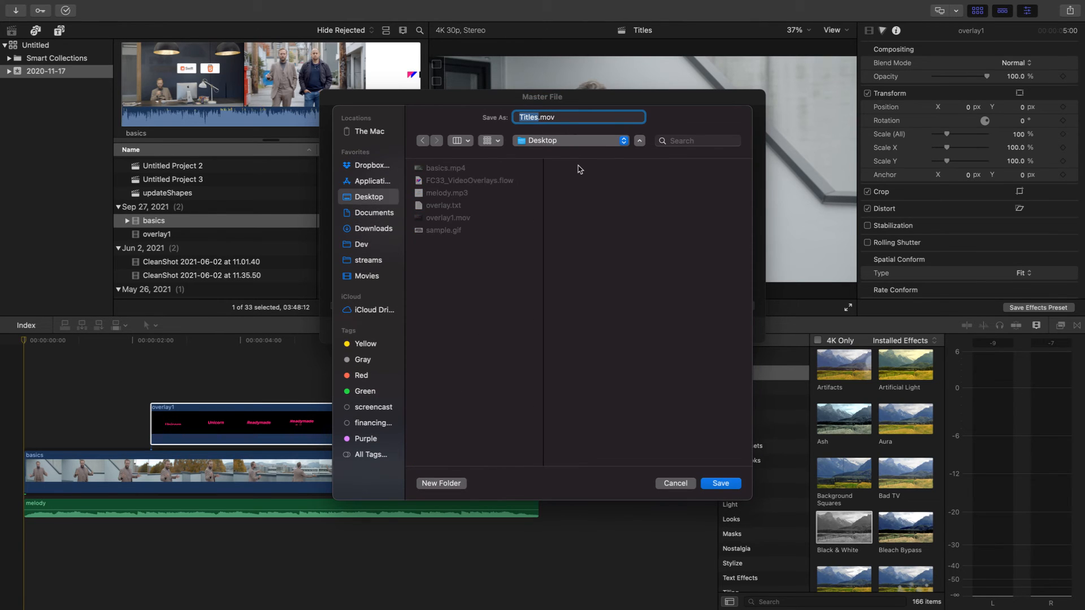
pyautogui.write('overlaid')
pyautogui.press('Return')
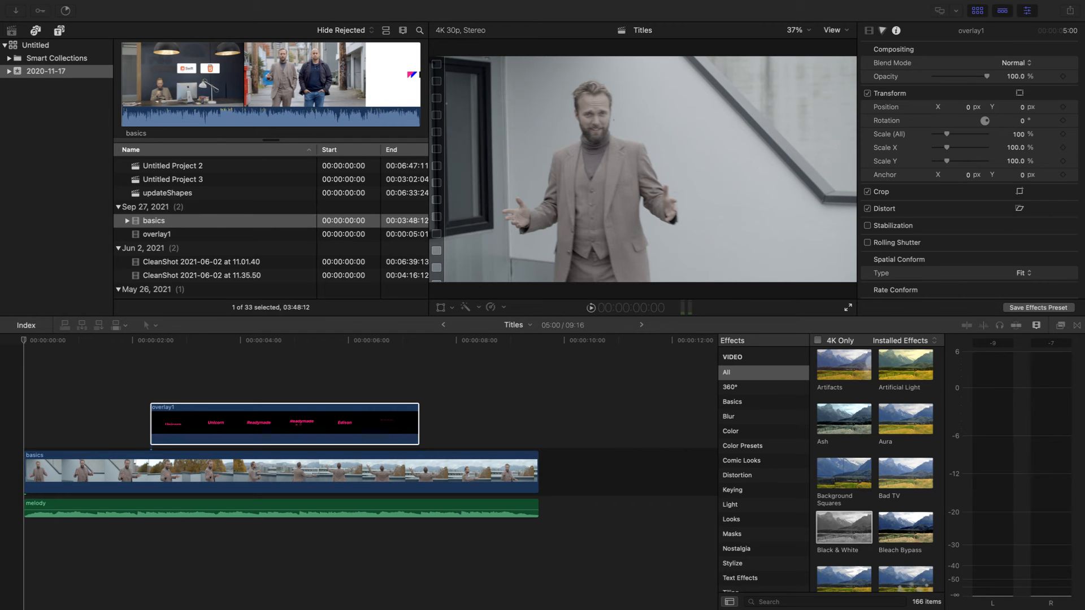
# Switch to Flow and select the Text layer inside the group
pyautogui.hotkey('ctrl', 'Right')
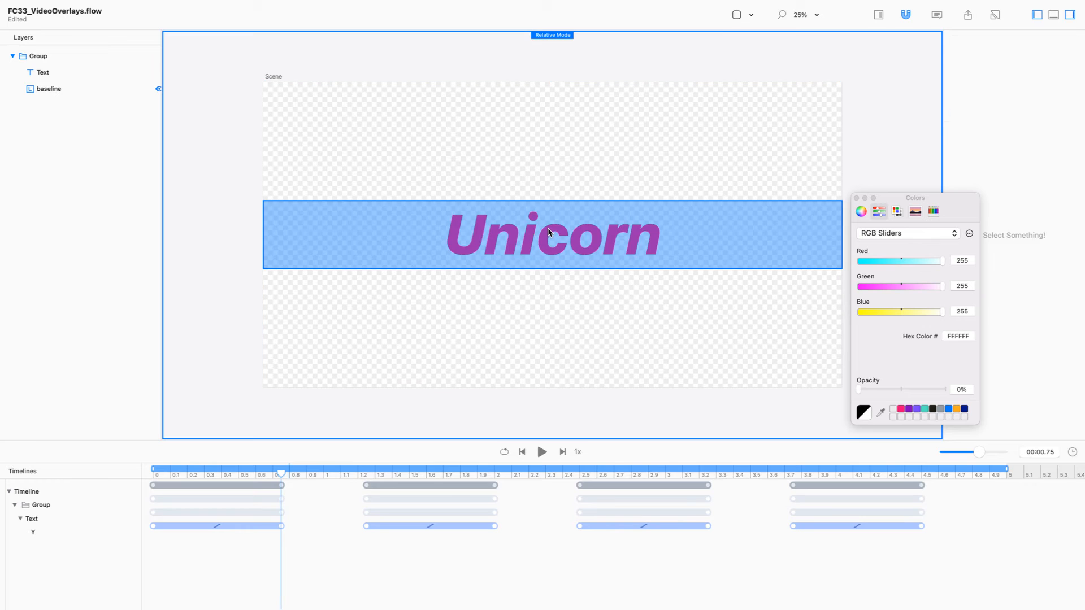
pyautogui.click(534, 238)
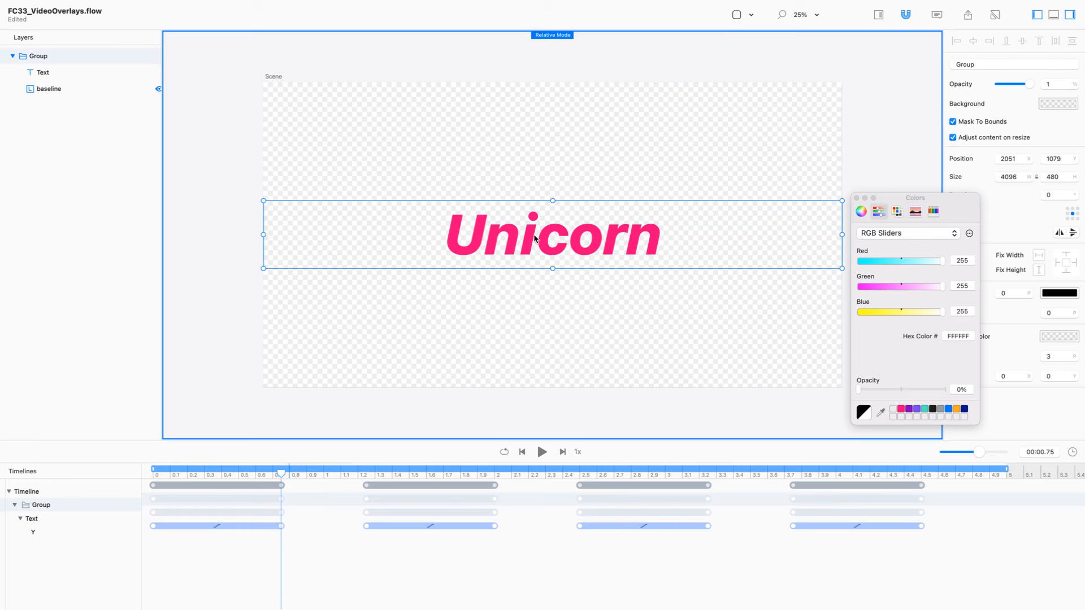
pyautogui.click(59, 74)
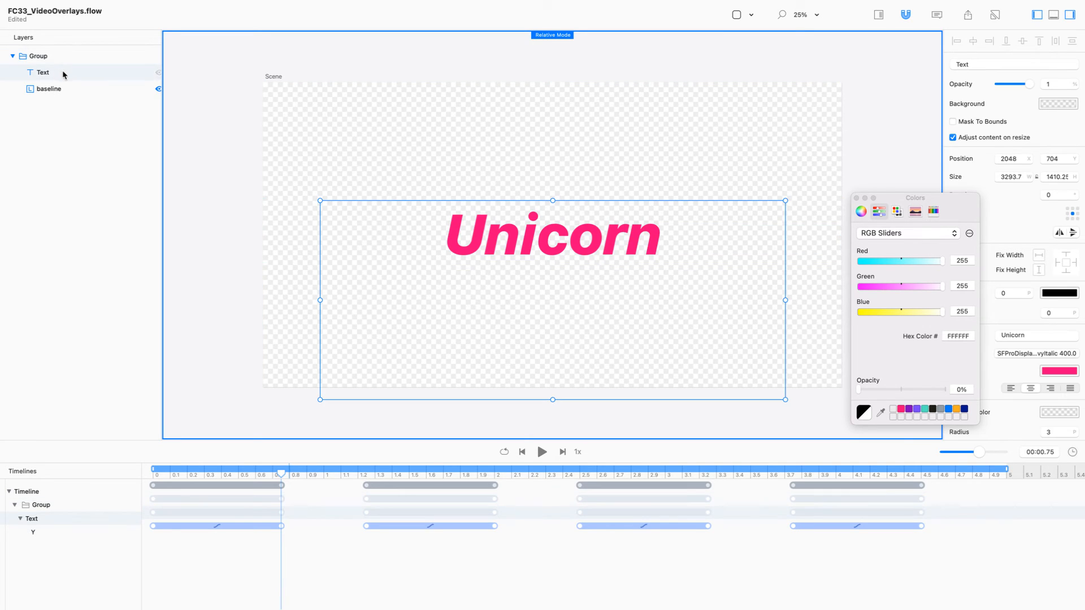
pyautogui.click(948, 410)
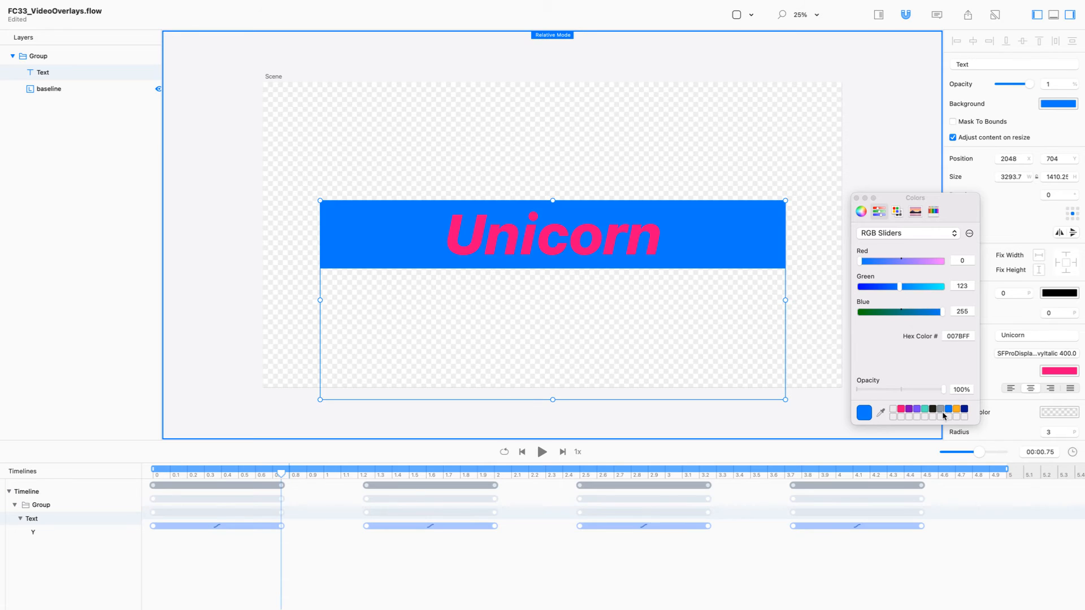
pyautogui.press('super+z')
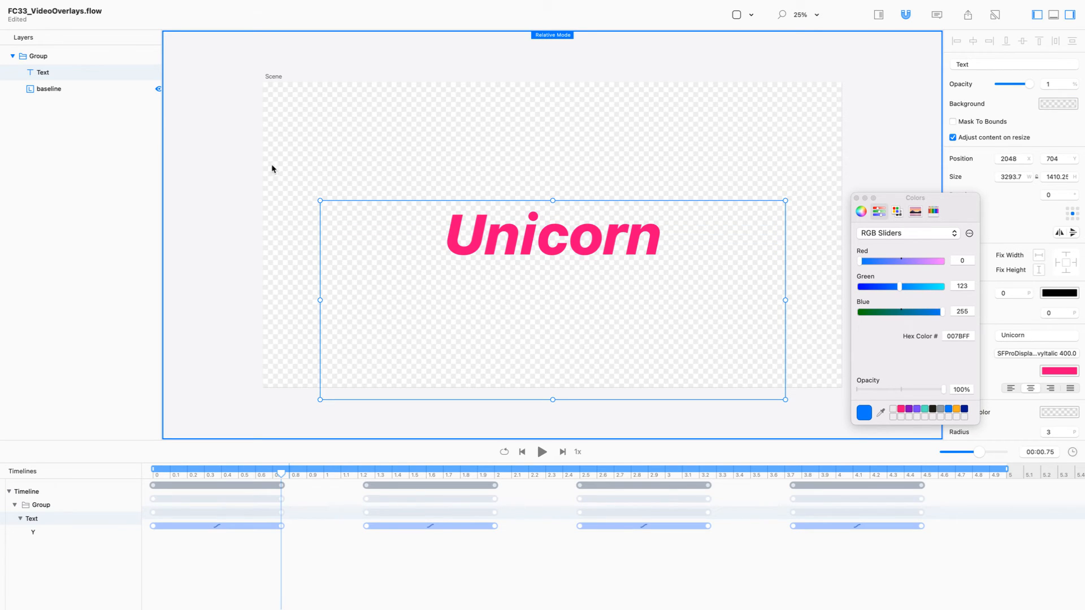
pyautogui.click(85, 91)
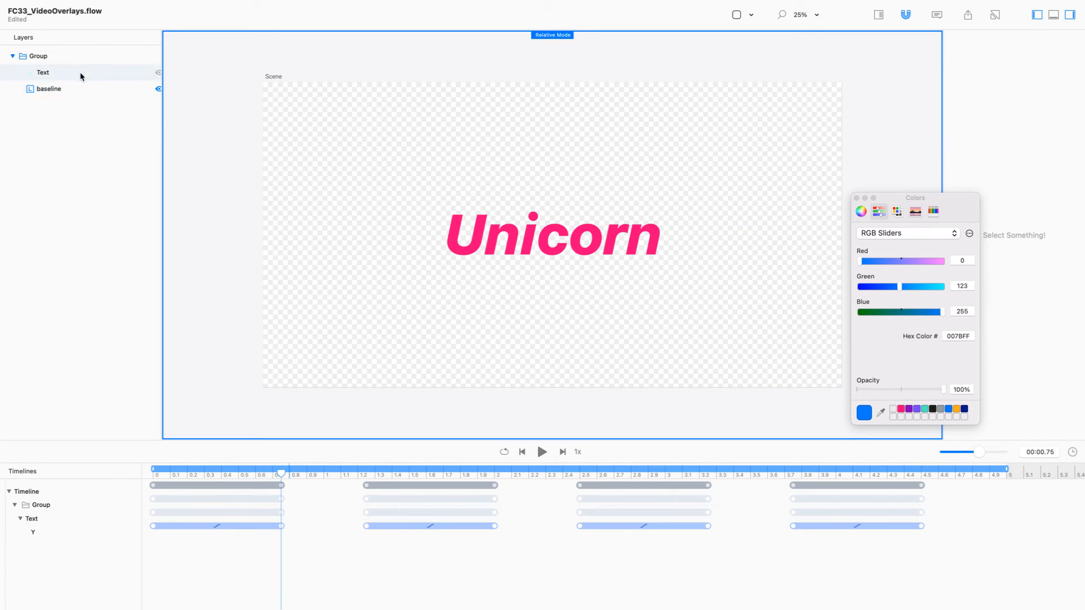
# Set the Text layer's text colour to white, hex FFFFFF
pyautogui.click(80, 72)
pyautogui.click(1066, 375)
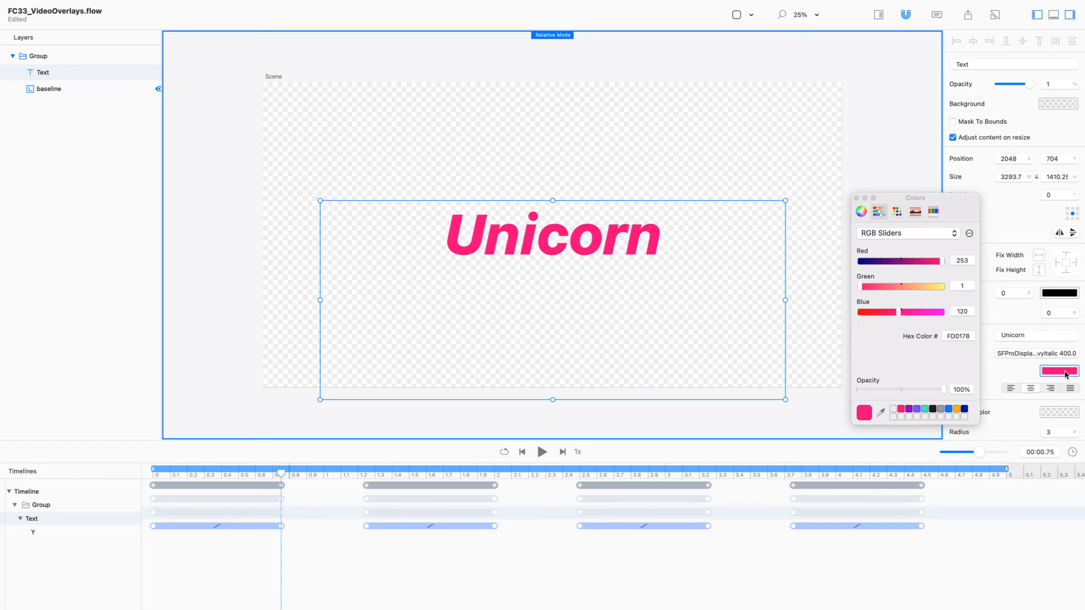
pyautogui.click(893, 410)
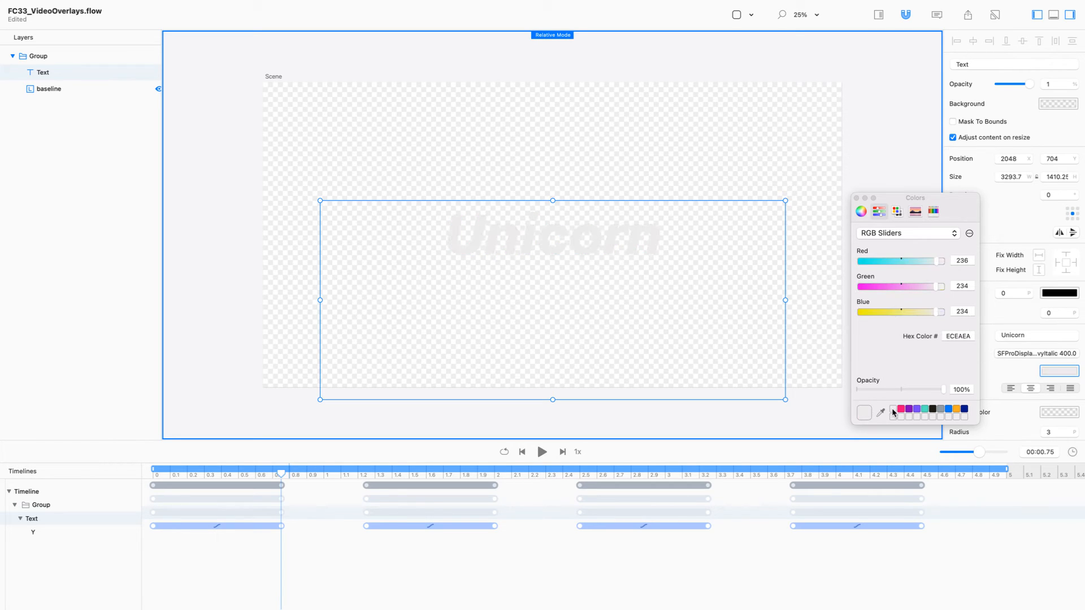
pyautogui.click(954, 337)
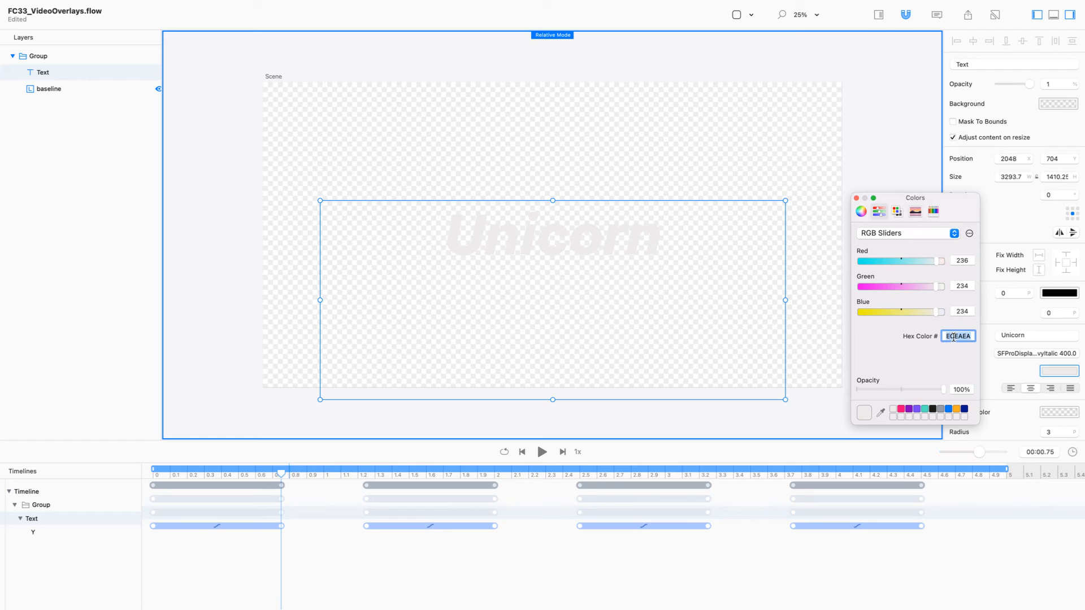
pyautogui.write('FFFFFF')
pyautogui.press('Return')
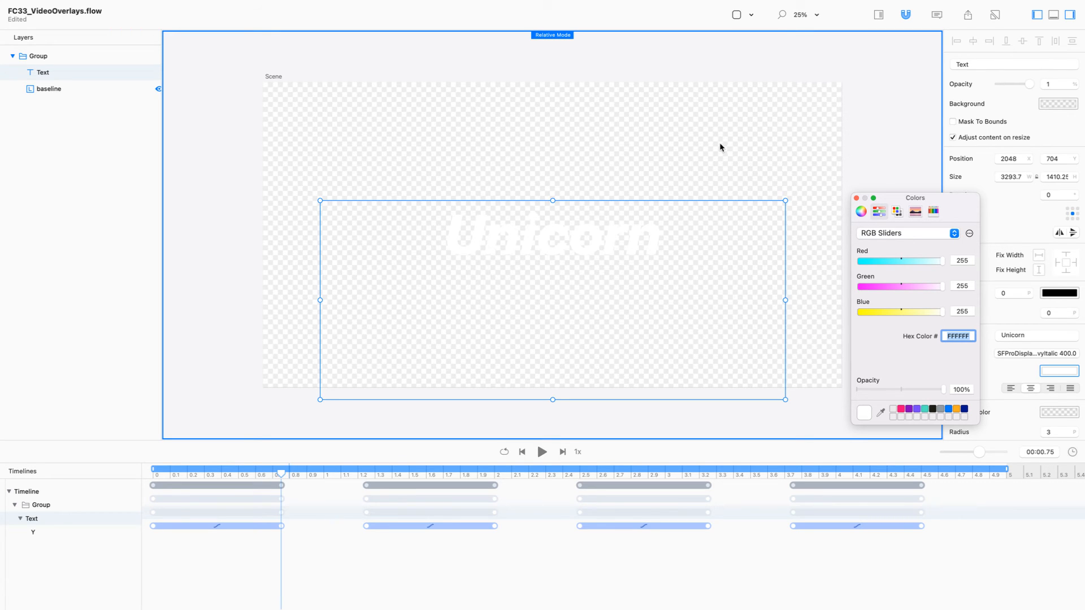
# Export the white title animation to the Desktop as overlayWhite.mov, keeping 60 fps, MOV and 4444
pyautogui.press('super+e')
pyautogui.press('Left')
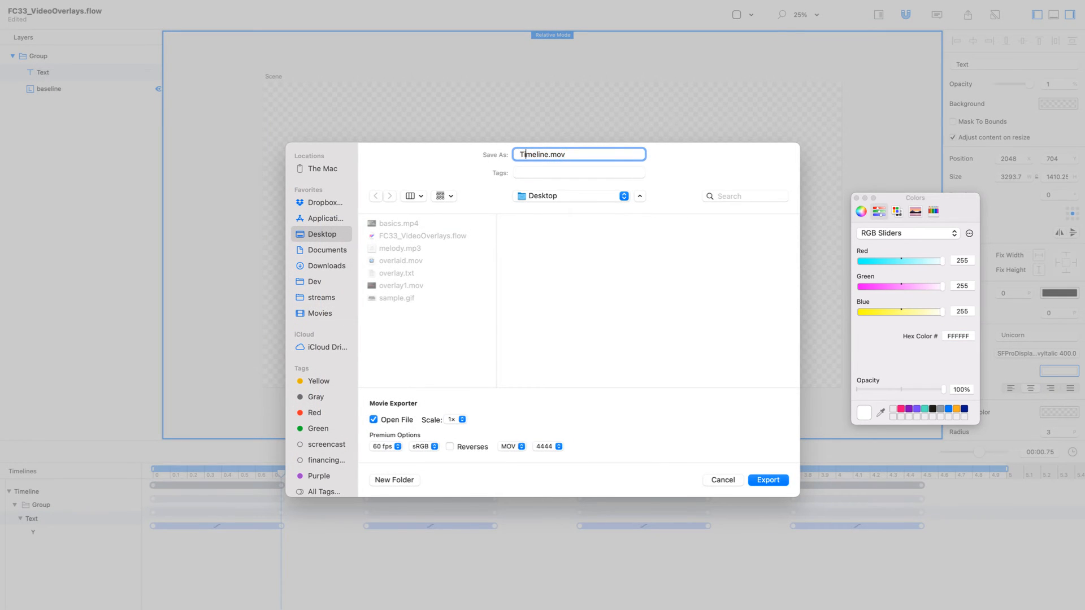
pyautogui.hotkey('alt', 'shift', 'Left')
pyautogui.write('overly')
pyautogui.press('Left')
pyautogui.write('a')
pyautogui.press('Right')
pyautogui.press('Return')
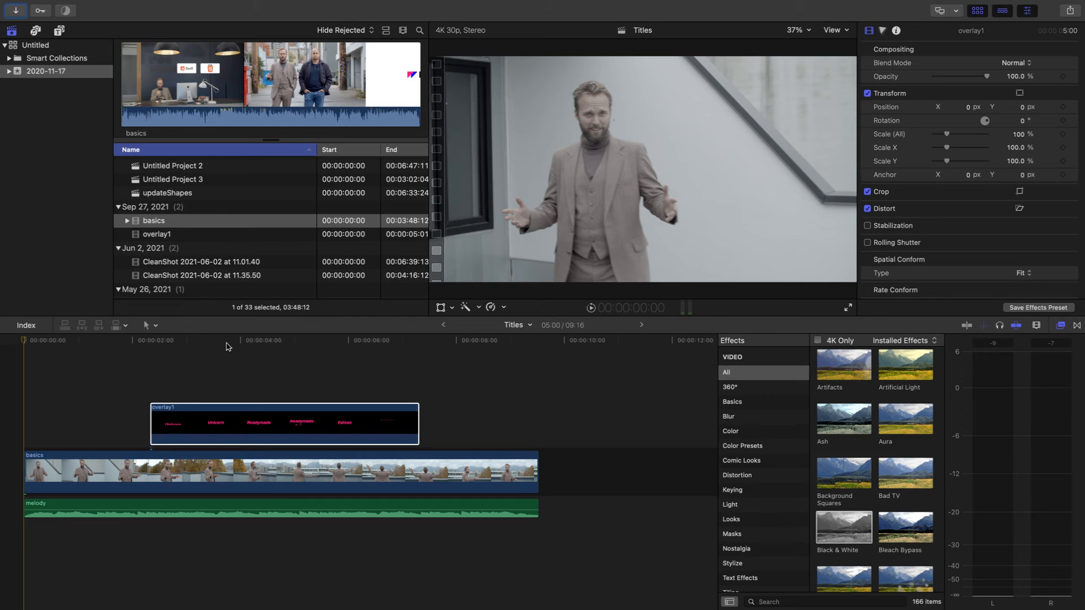
# Go to the exported overlayWhite.mov in the movie player, check its playback, and close the file
pyautogui.press('super+i')
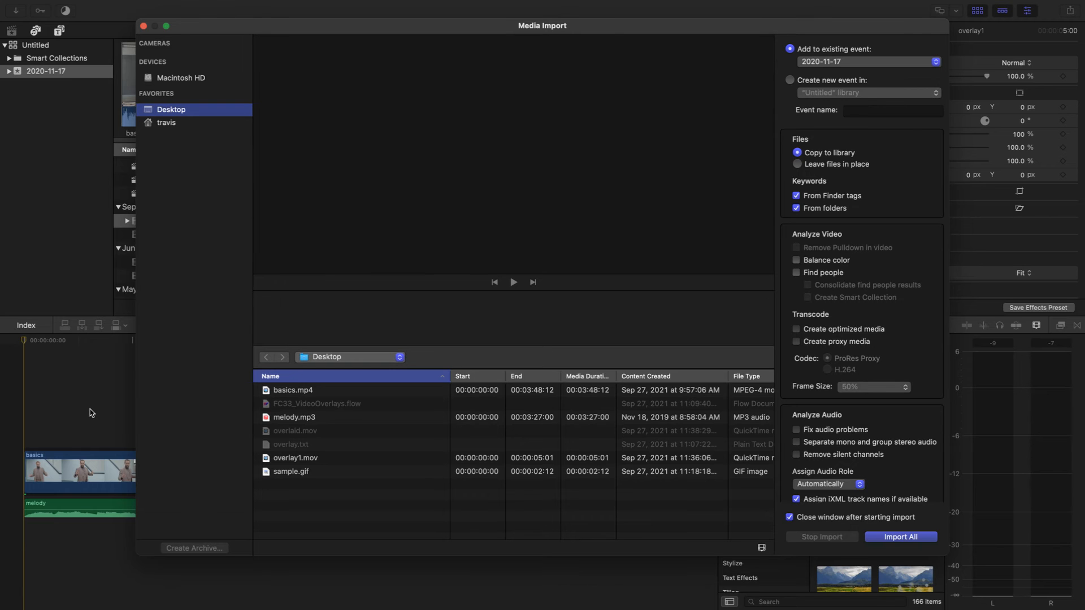
pyautogui.press('Escape')
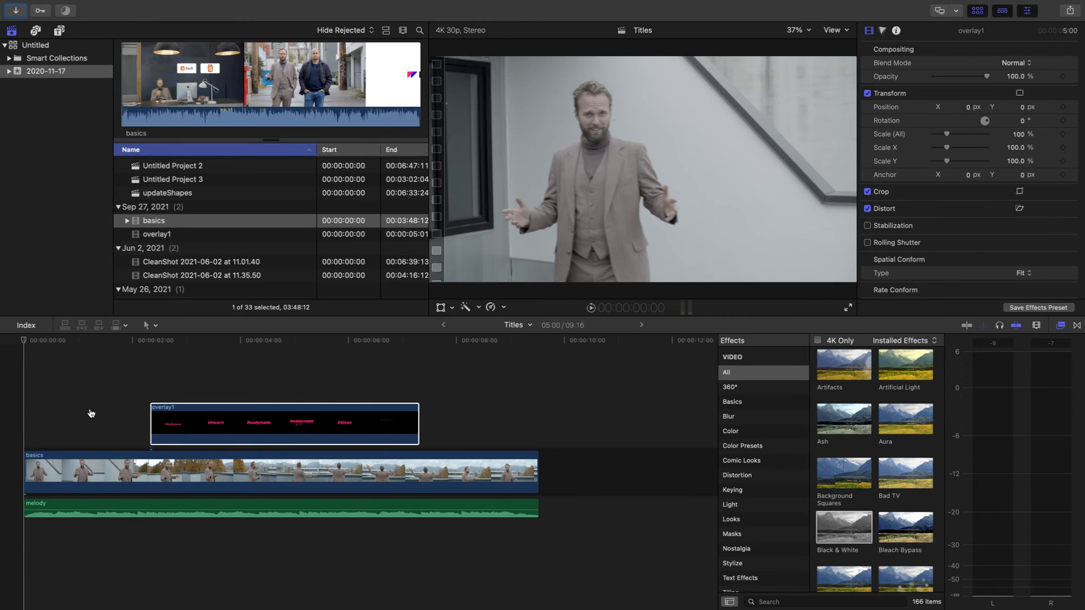
pyautogui.hotkey('ctrl', 'Right')
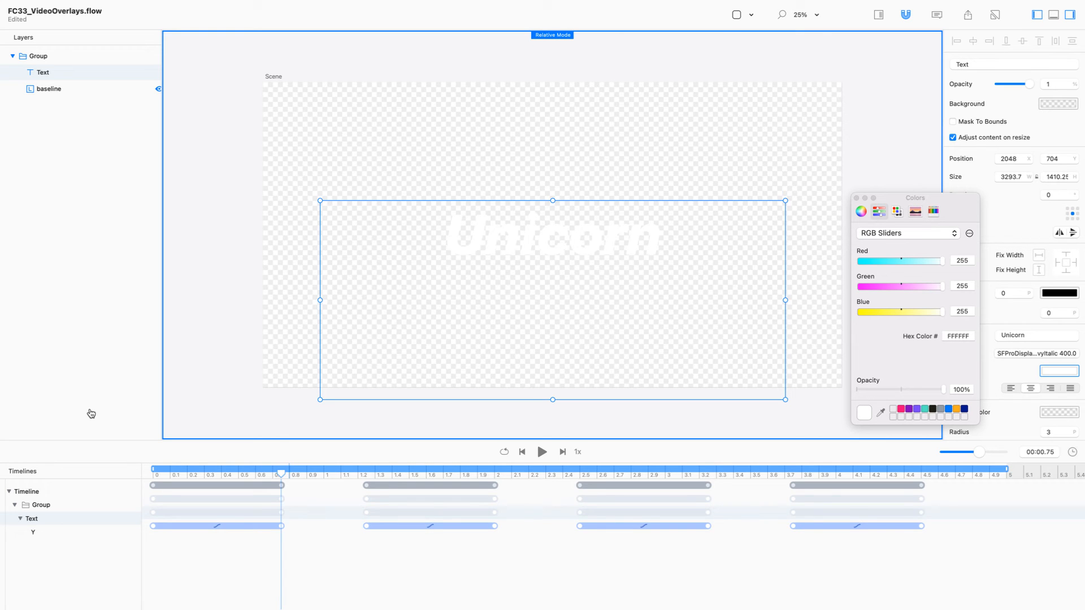
pyautogui.hotkey('ctrl', 'Right')
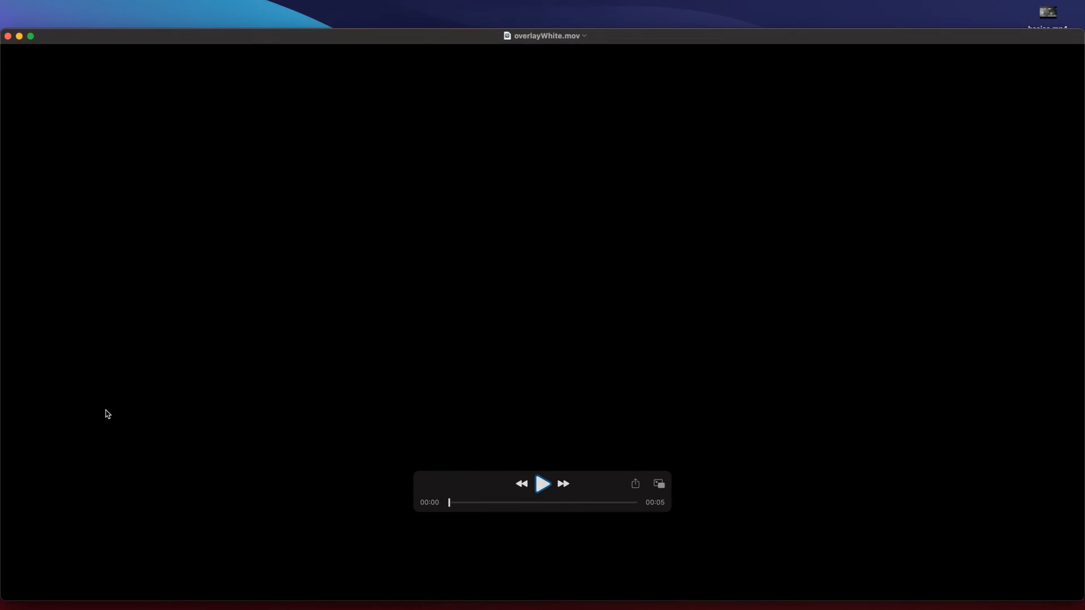
pyautogui.click(541, 488)
pyautogui.click(540, 487)
pyautogui.press('super+w')
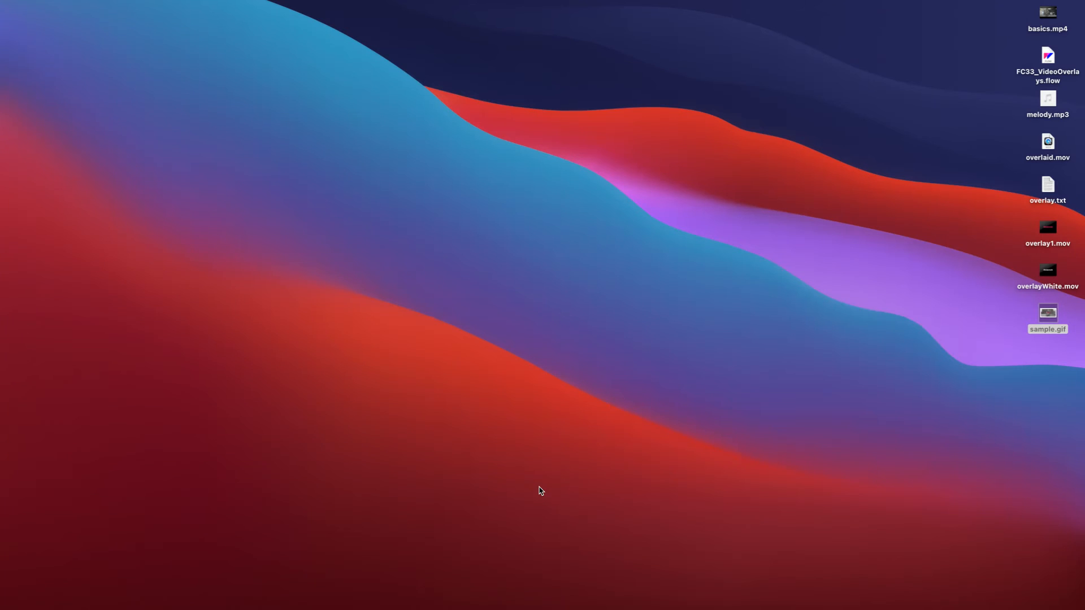
# Switch to Final Cut Pro and import overlayWhite.mov from the Desktop into the 2020-11-17 event
pyautogui.hotkey('ctrl', 'Right')
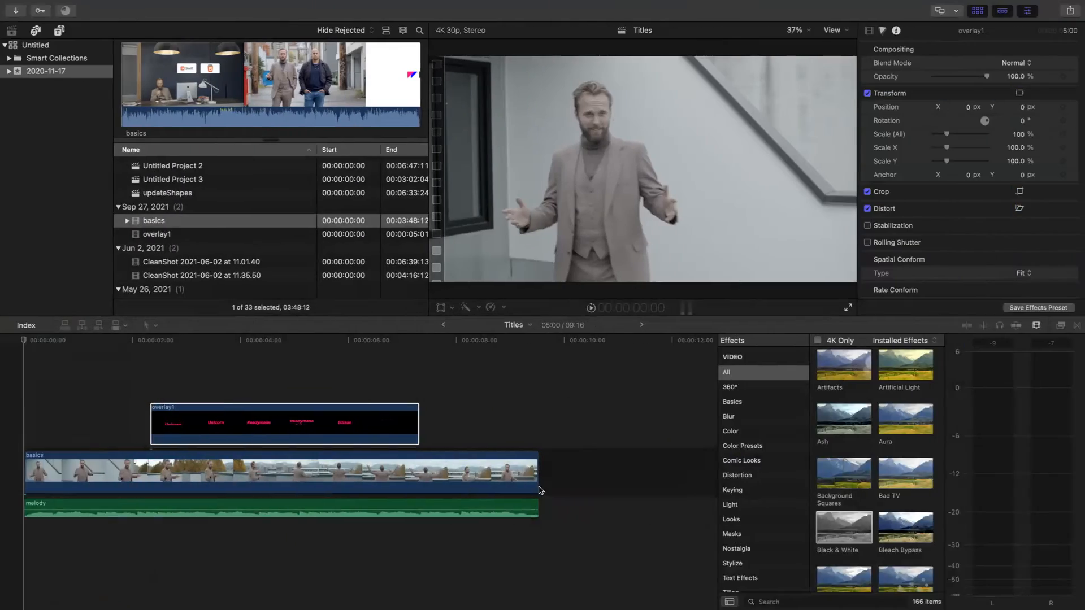
pyautogui.press('super+i')
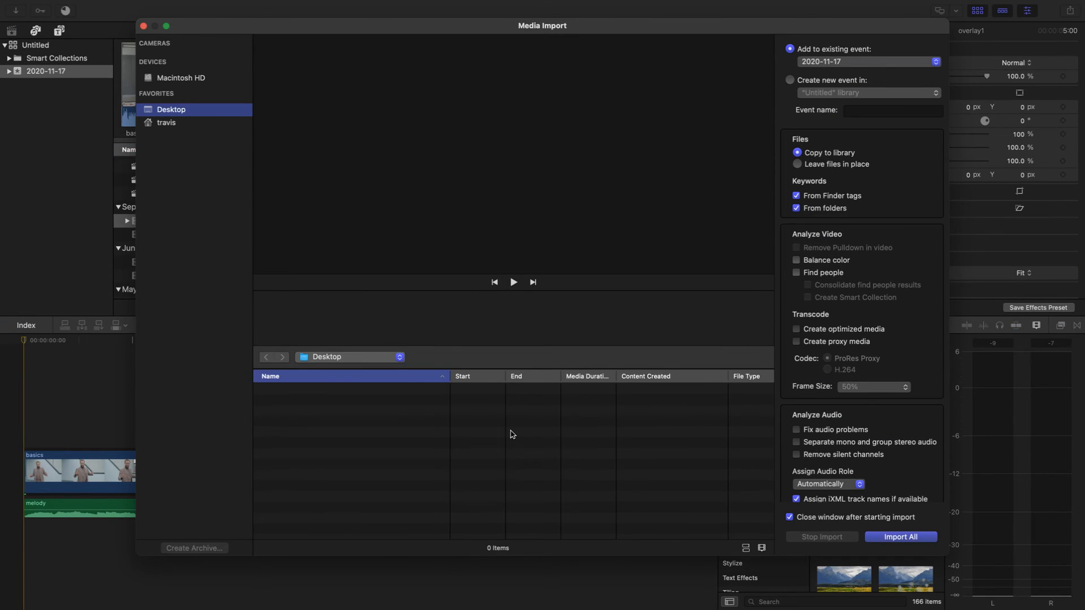
pyautogui.click(361, 473)
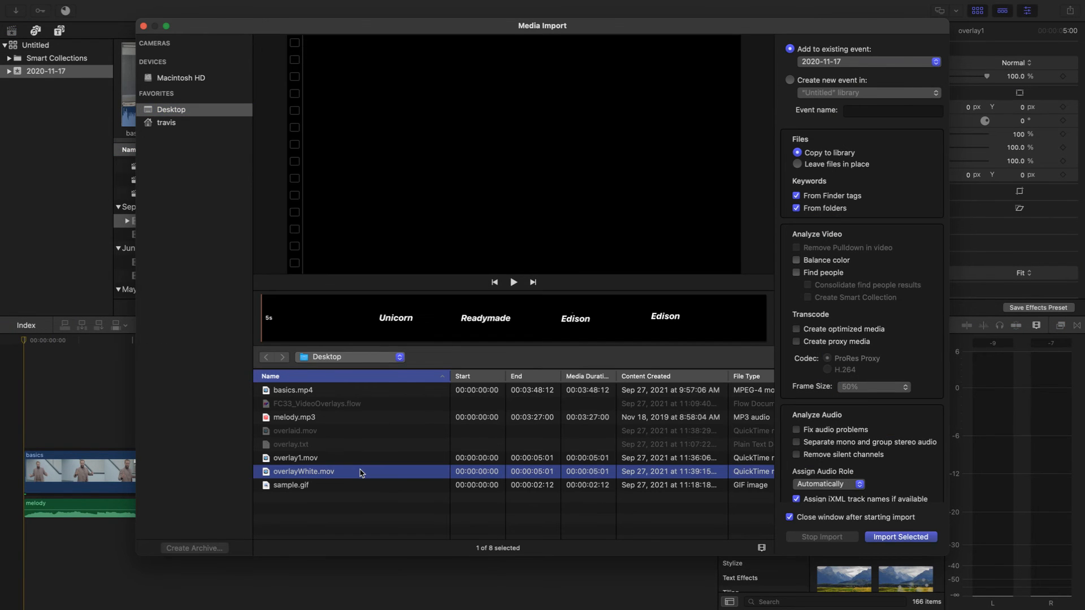
pyautogui.press('Return')
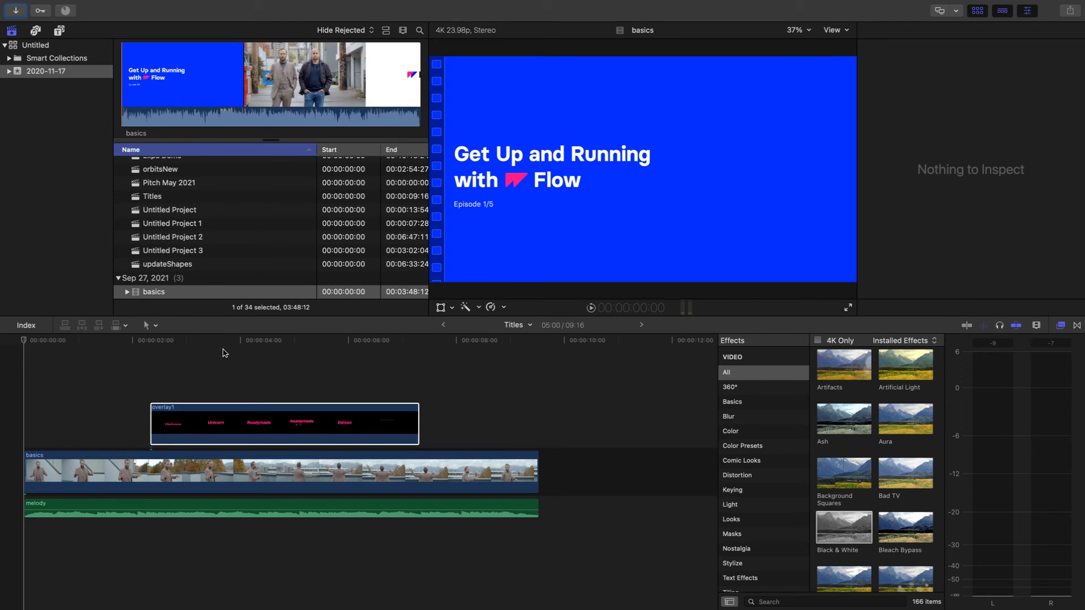
# Place the imported overlayWhite clip above overlay1 in the Titles timeline, starting at 2:10
pyautogui.click(150, 341)
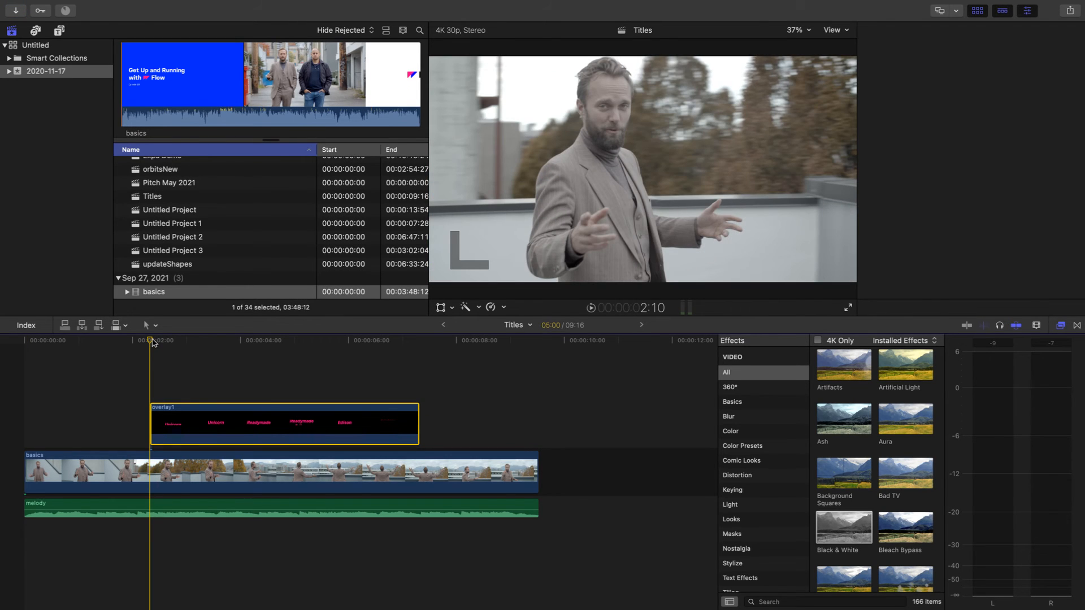
pyautogui.press('super+4')
pyautogui.scroll(5, 229, 204)
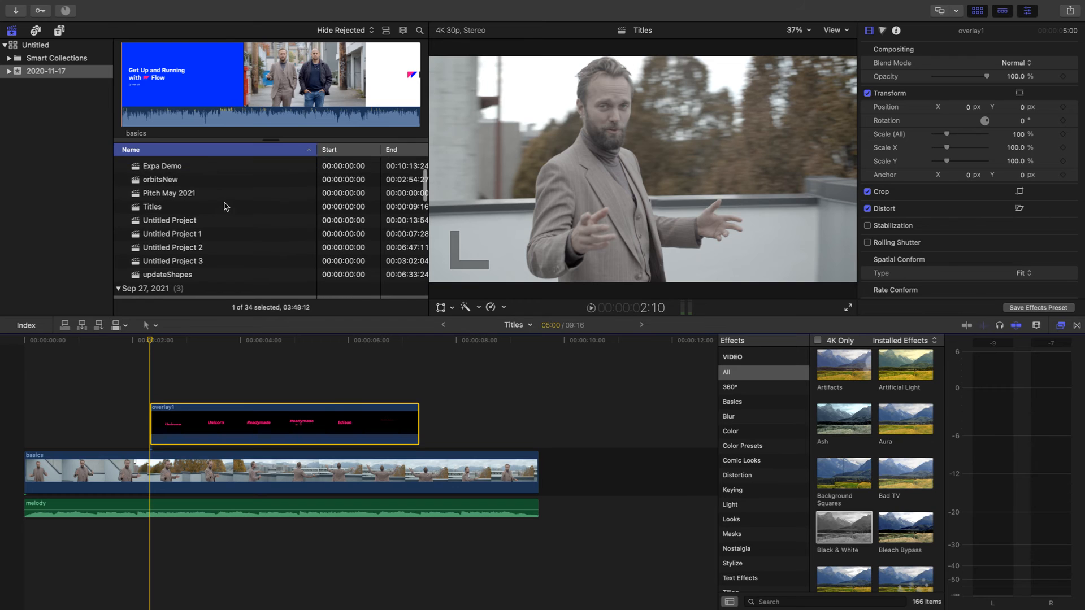
pyautogui.scroll(-5, 214, 205)
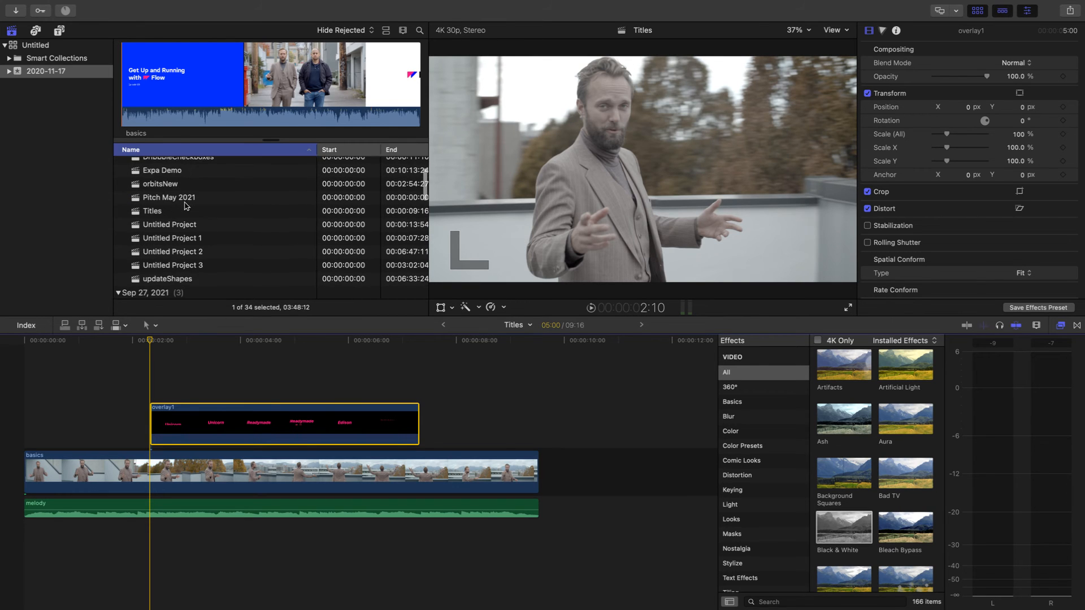
pyautogui.scroll(-3, 184, 206)
pyautogui.moveTo(153, 256); pyautogui.dragTo(169, 358)
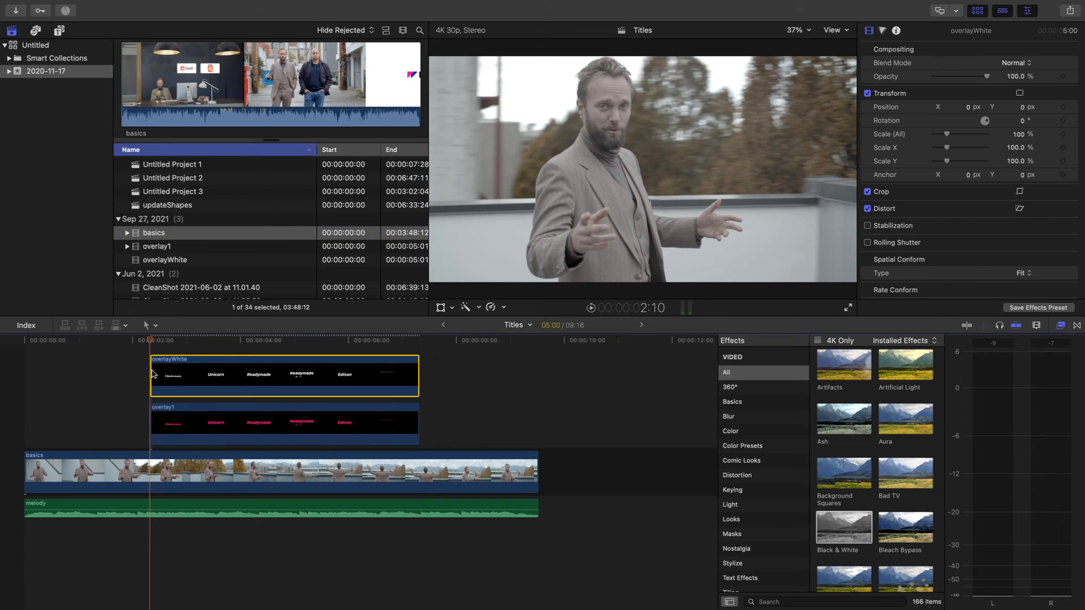
# Disable the pink overlay1 clip in the Titles timeline
pyautogui.click(193, 428)
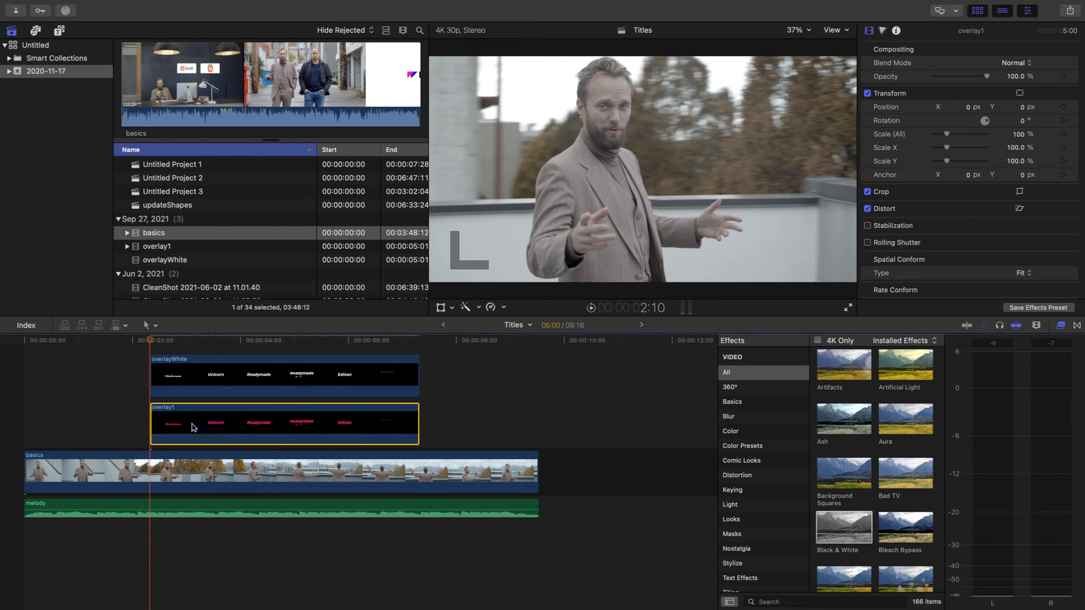
pyautogui.press('v')
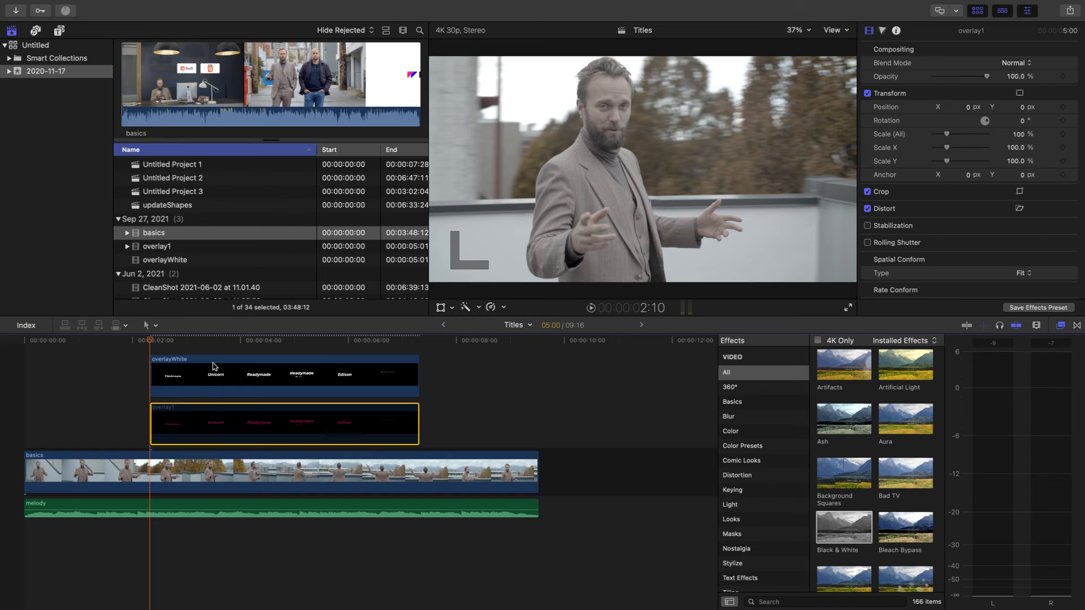
# Go to the desktop, close the open Titles movie window, and return to Final Cut Pro
pyautogui.hotkey('ctrl', 'Left')
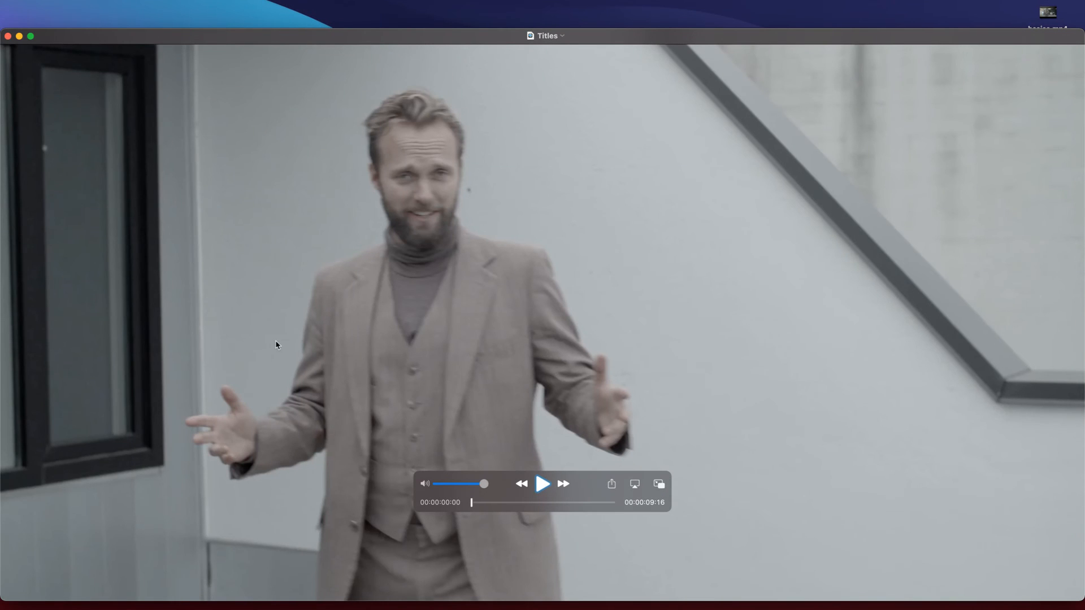
pyautogui.click(8, 36)
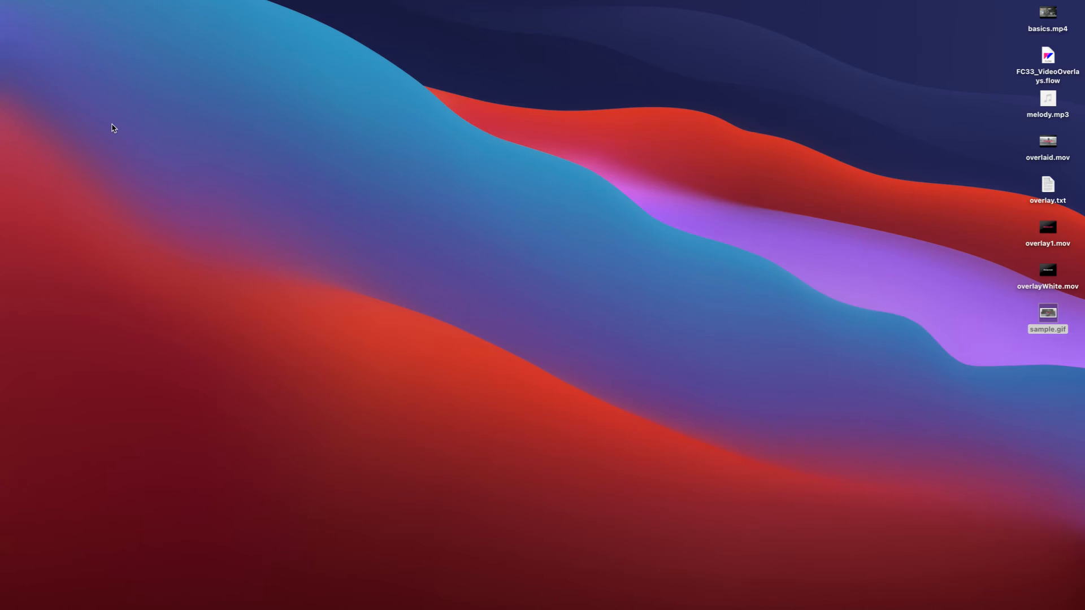
pyautogui.hotkey('ctrl', 'Right')
# Delete the overlayWhite clip from the timeline and remove its source clip from the 2020-11-17 event
pyautogui.click(336, 380)
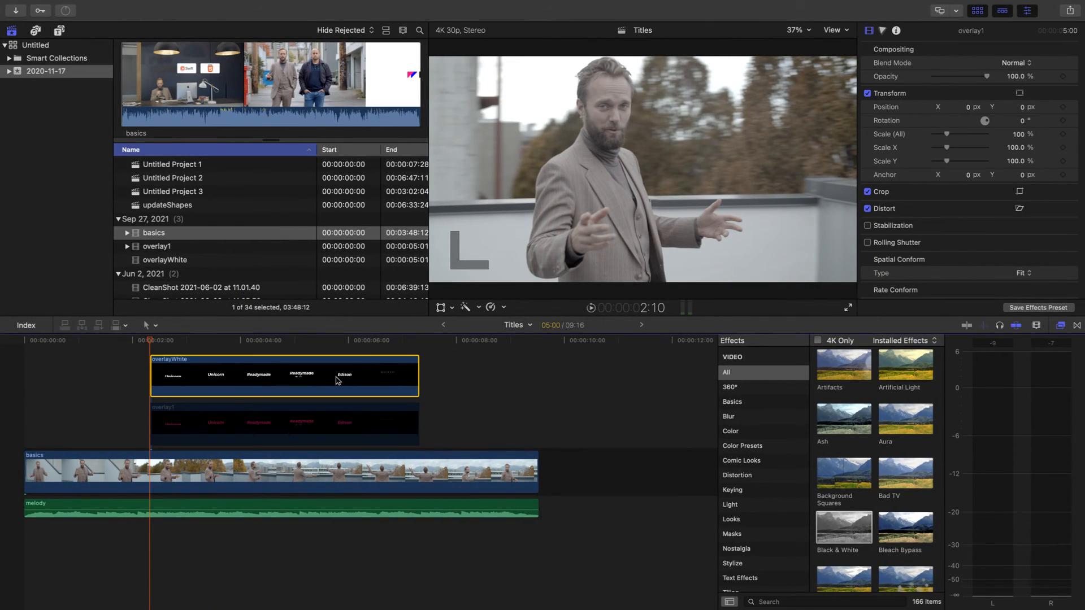
pyautogui.press('Delete')
pyautogui.press('super+i')
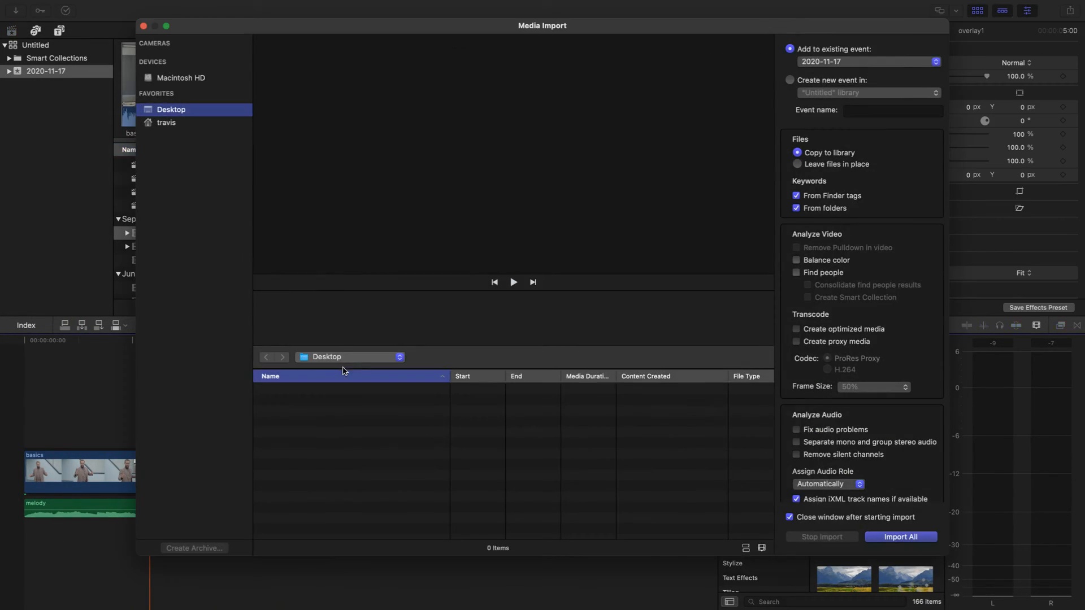
pyautogui.click(1, 245)
pyautogui.click(183, 247)
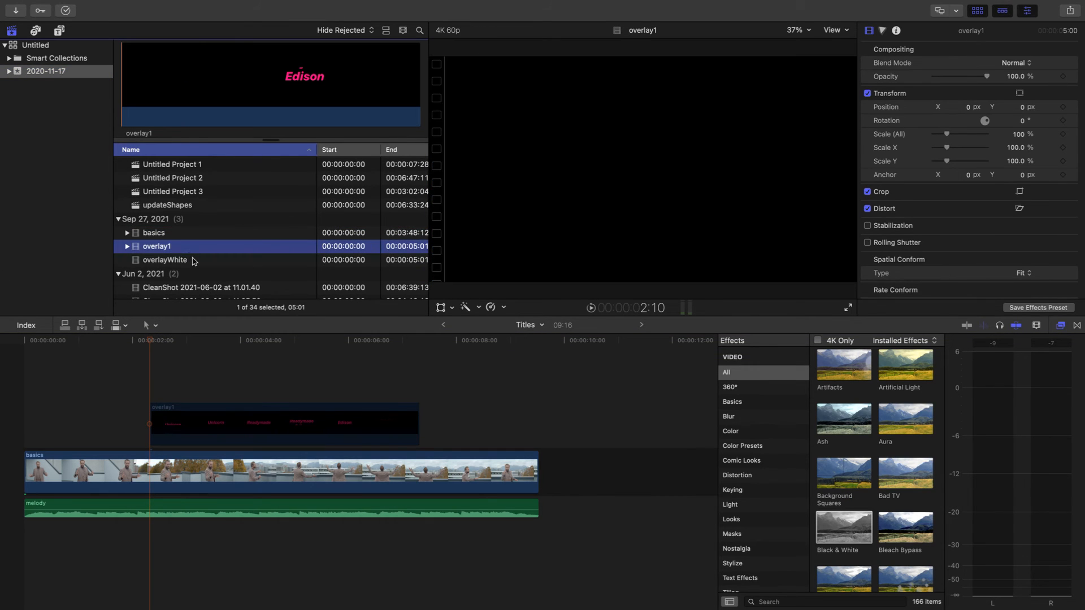
pyautogui.click(193, 261)
pyautogui.press('super+BackSpace')
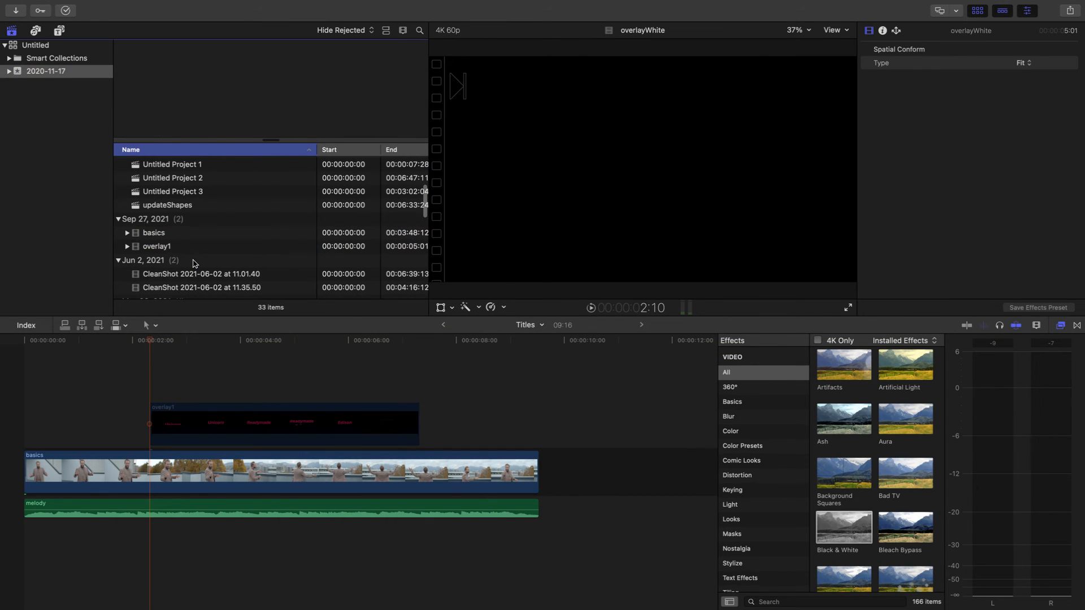
# Try to import overlayWhite.mov from the Desktop again into the 2020-11-17 event, and look for it in the clip list
pyautogui.press('super+i')
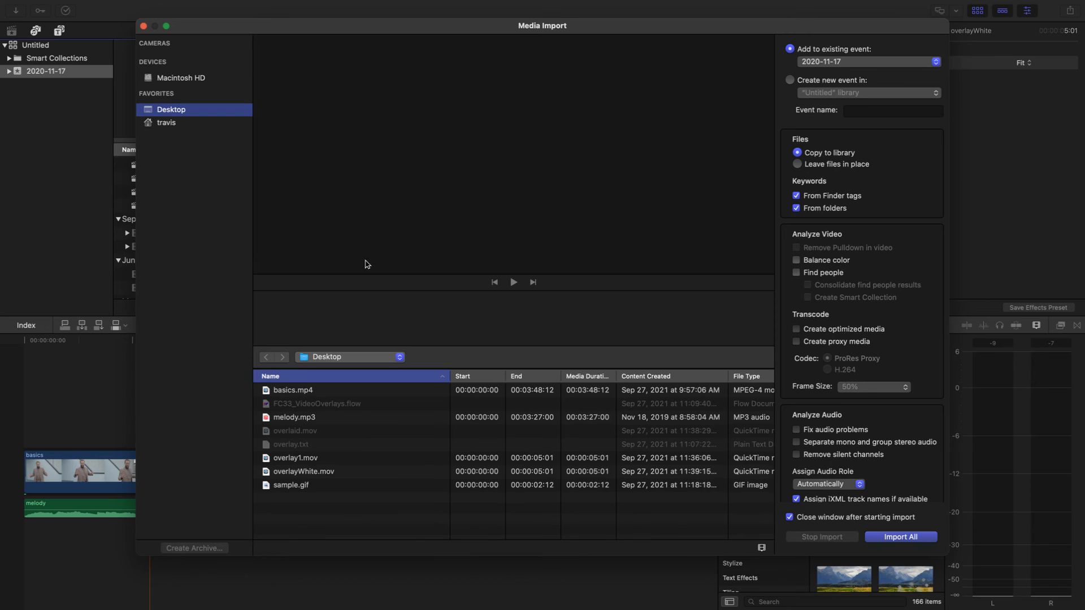
pyautogui.click(342, 473)
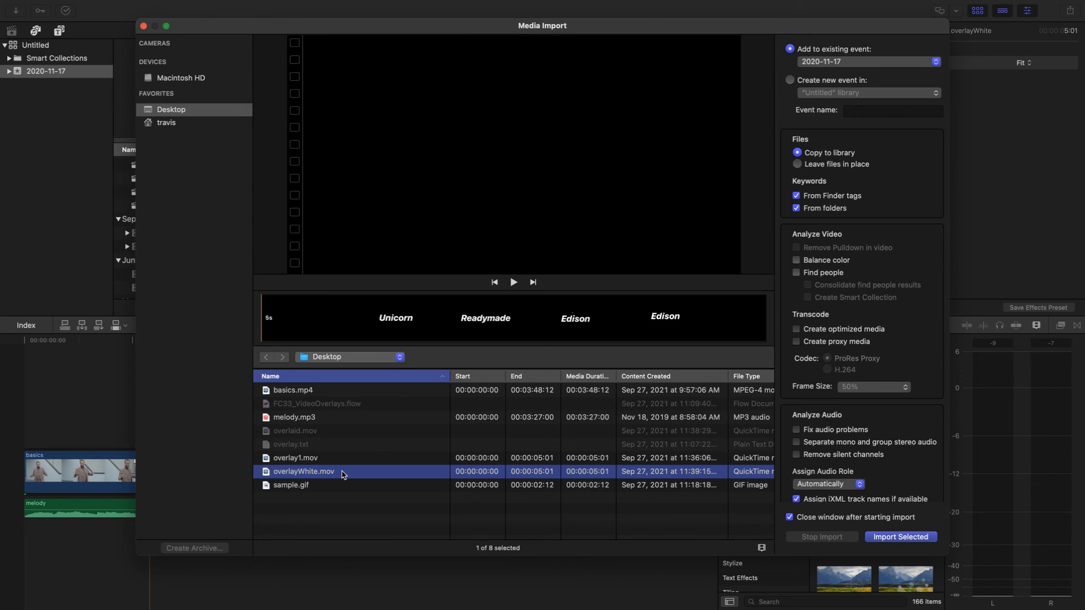
pyautogui.press('Return')
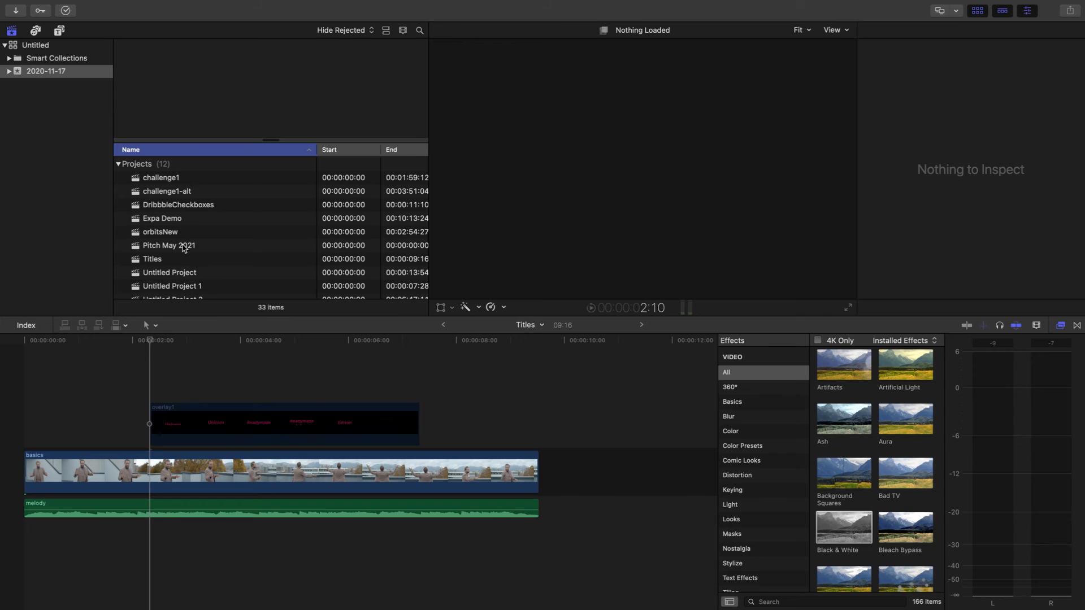
pyautogui.scroll(-6, 182, 247)
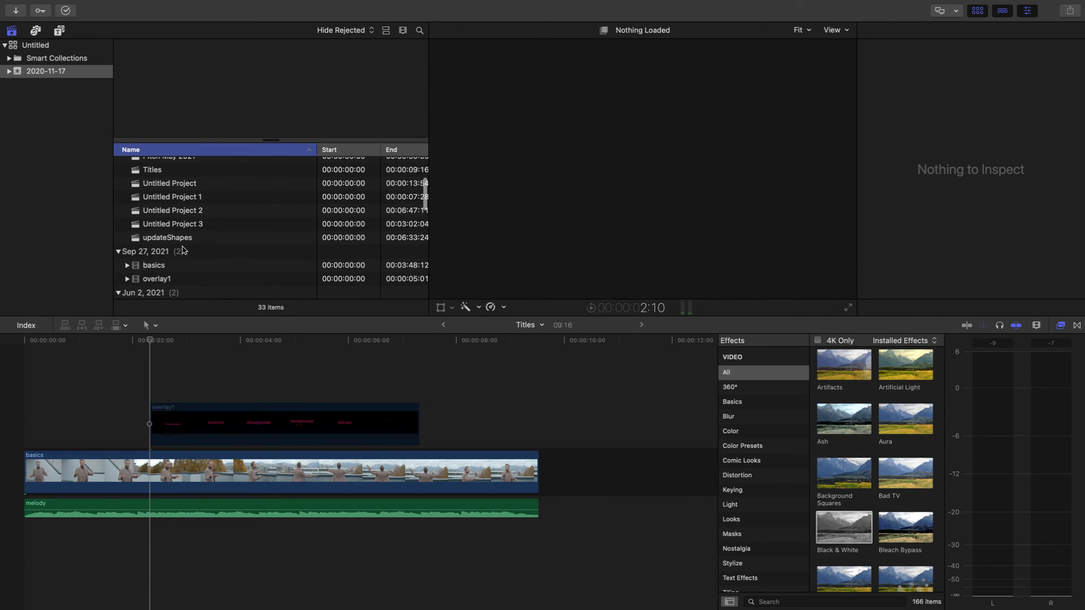
pyautogui.scroll(-3, 172, 286)
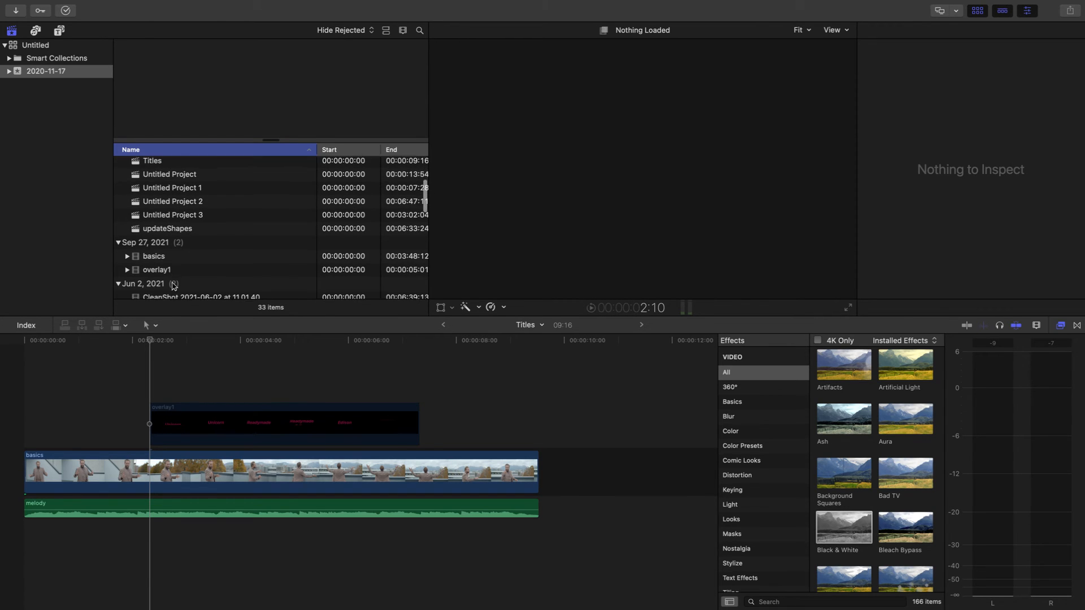
pyautogui.scroll(-2, 172, 285)
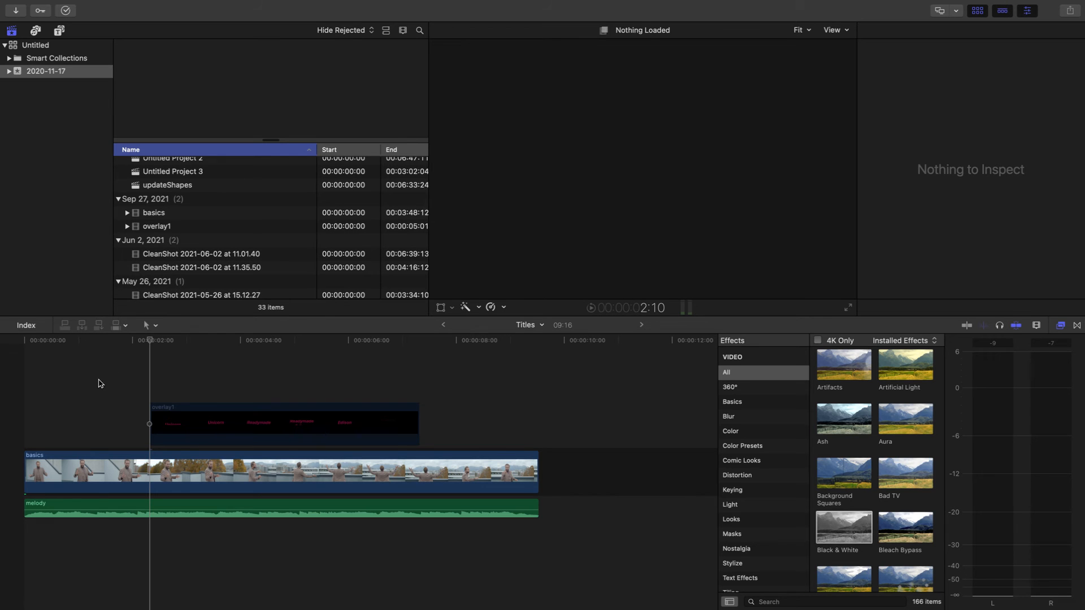
# Retry the overlayWhite.mov import from the Desktop and check the Sep 27, 2021 group for the clip
pyautogui.click(99, 382)
pyautogui.press('super+i')
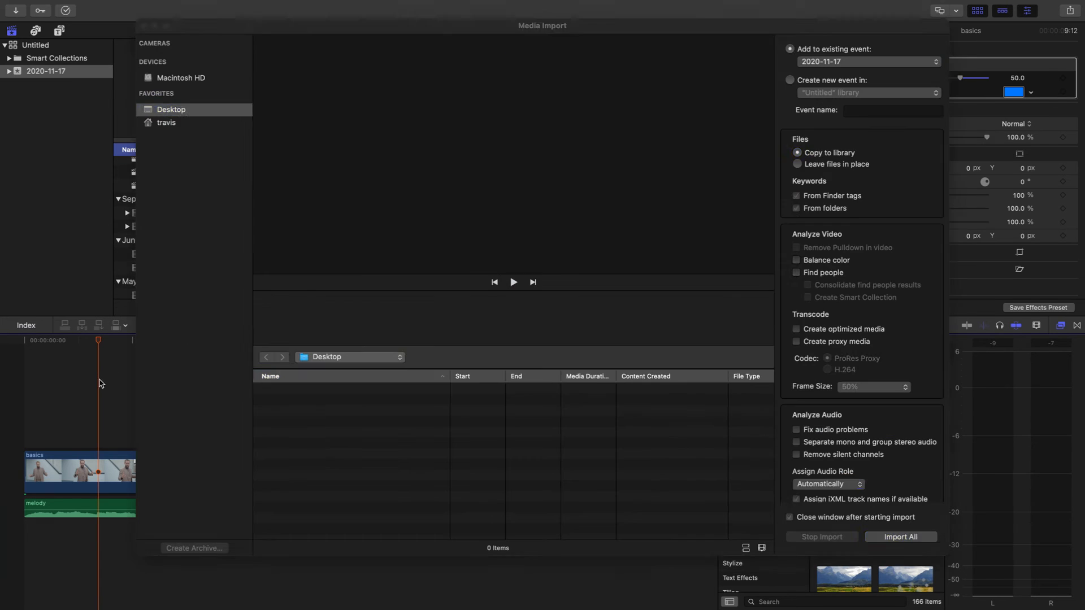
pyautogui.click(303, 472)
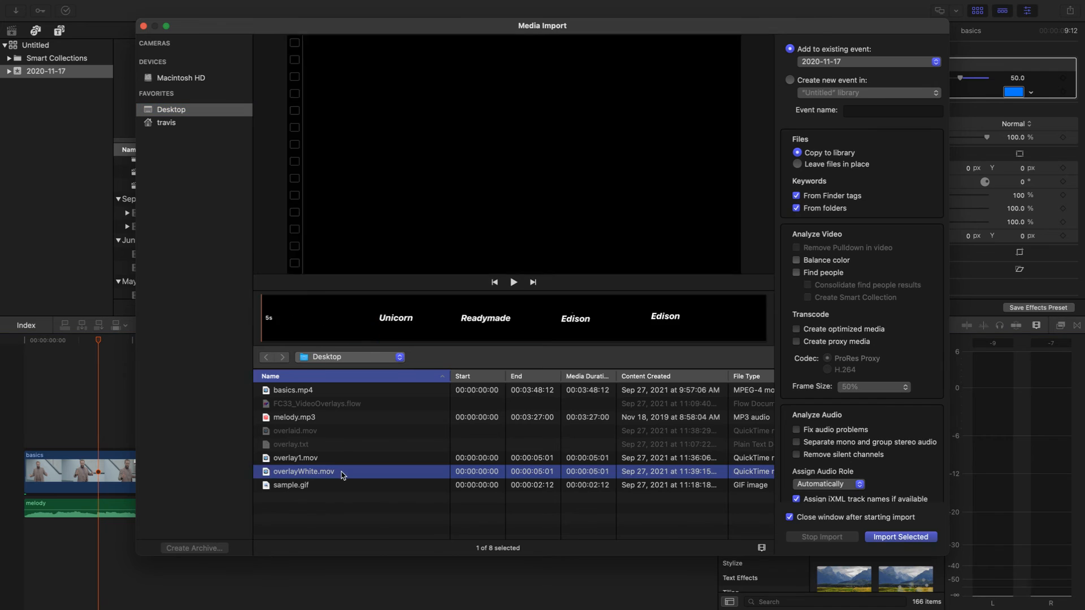
pyautogui.press('Escape')
pyautogui.scroll(-5, 202, 282)
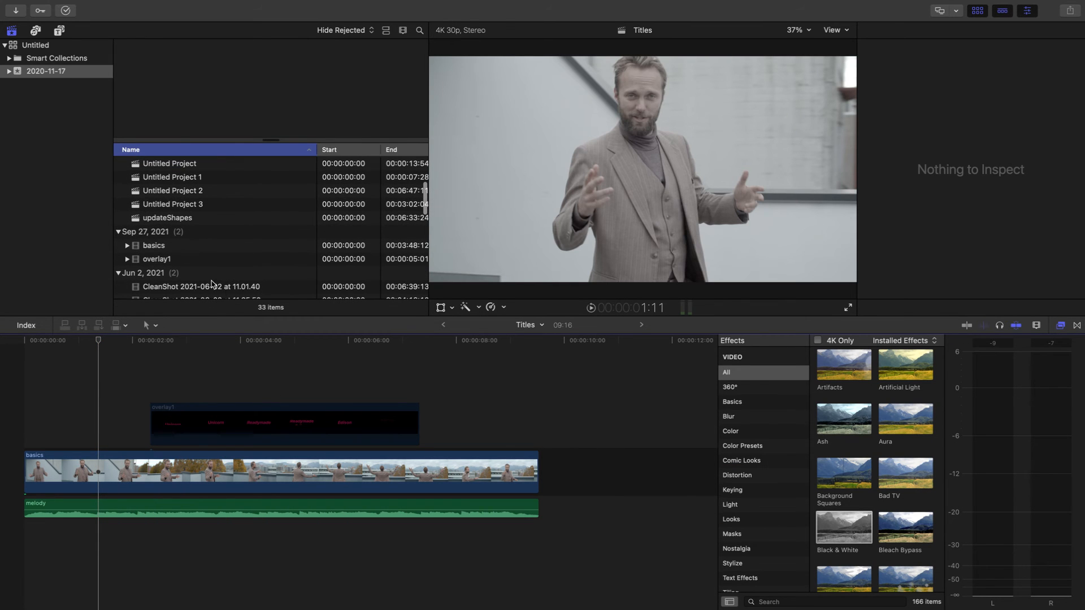
# Take the Final Cut Pro window out of full-screen mode
pyautogui.press('super+Tab')
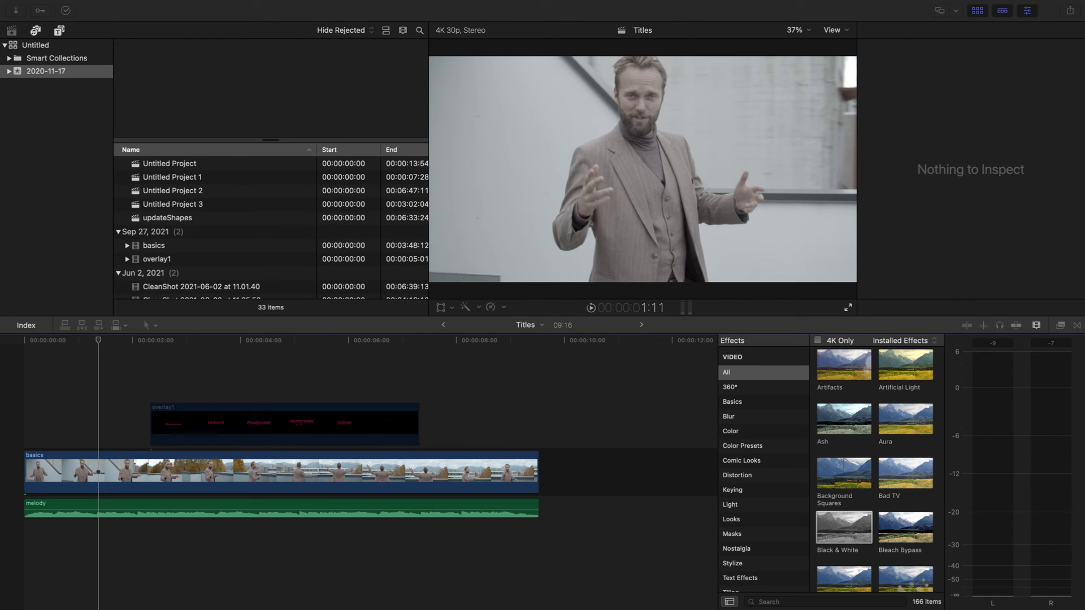
pyautogui.click(956, 230)
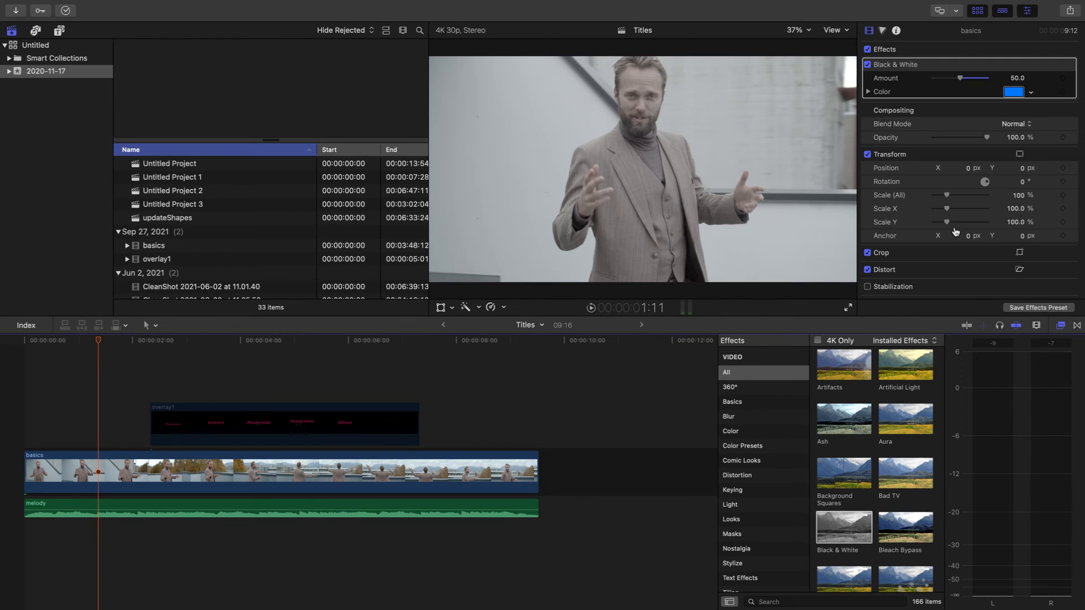
pyautogui.click(187, 85)
pyautogui.moveTo(29, 15)
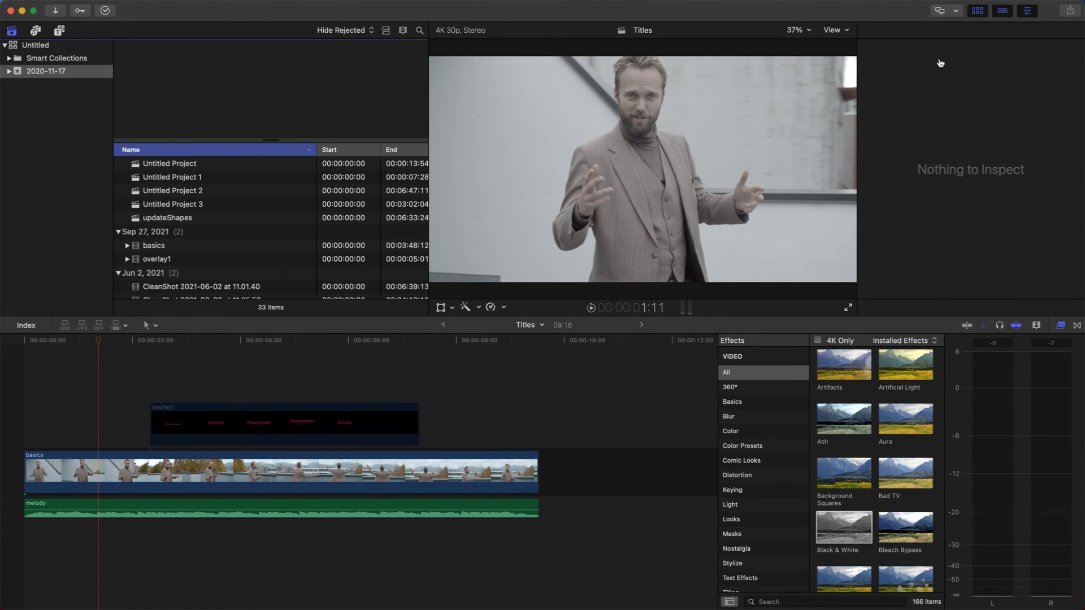
pyautogui.click(940, 63)
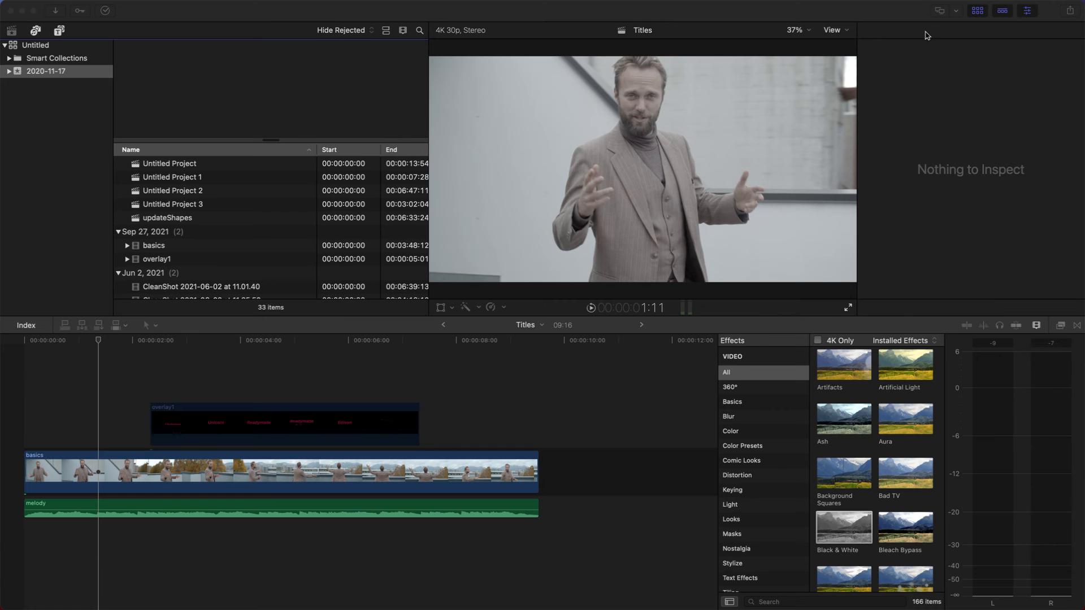
# Add overlayWhite.mov directly from the desktop to the Titles timeline, above overlay1 and aligned with its start
pyautogui.press('F11')
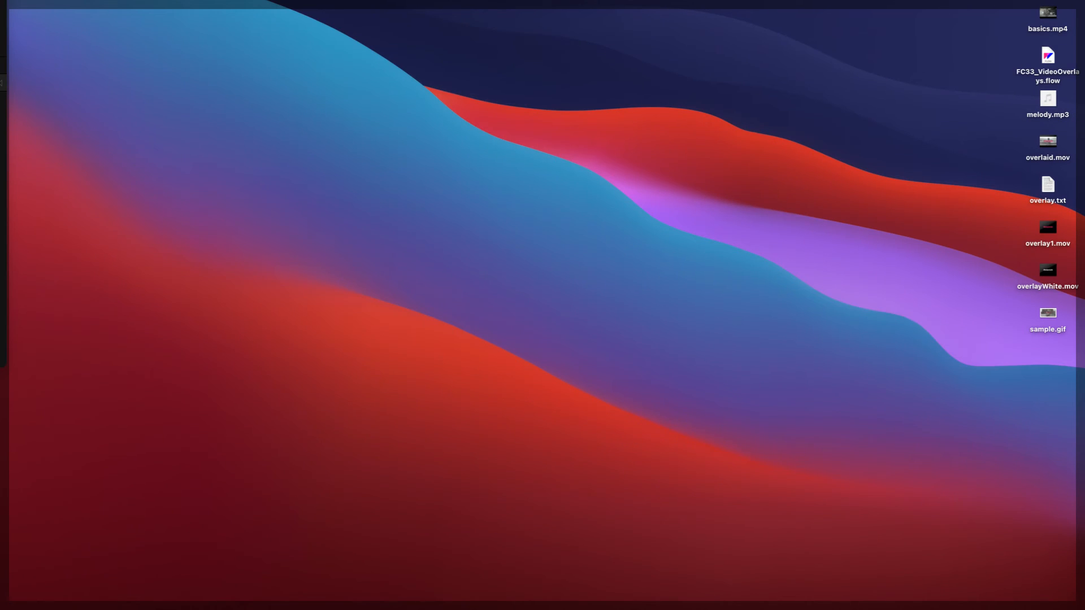
pyautogui.moveTo(1051, 270); pyautogui.dragTo(149, 376)
pyautogui.press('F11')
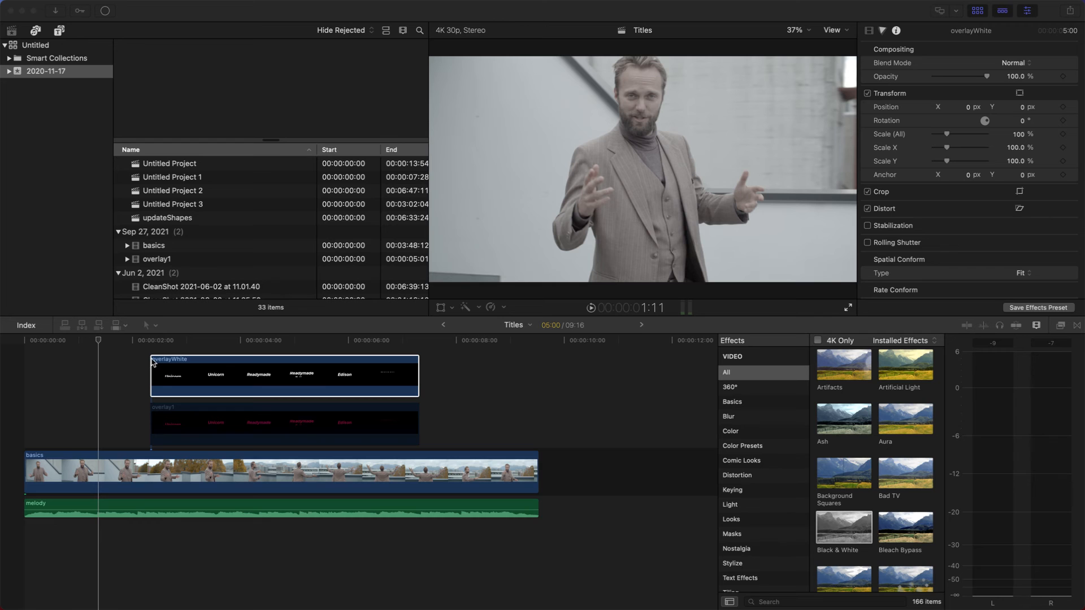
# Play the timeline from the start of the overlayWhite clip to check the white titles over the footage
pyautogui.click(156, 340)
pyautogui.click(153, 341)
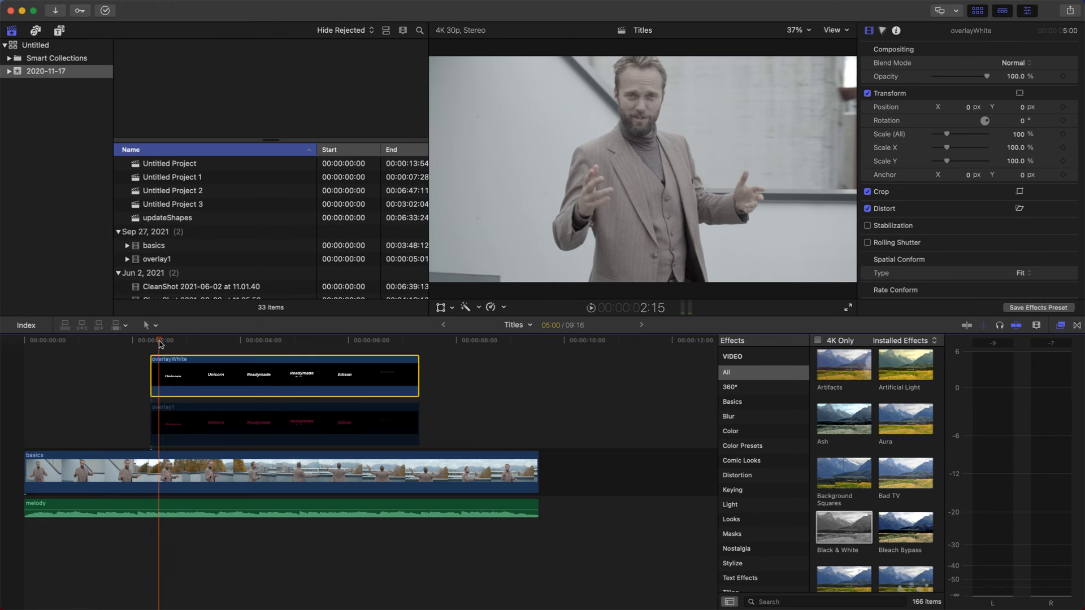
pyautogui.press('space')
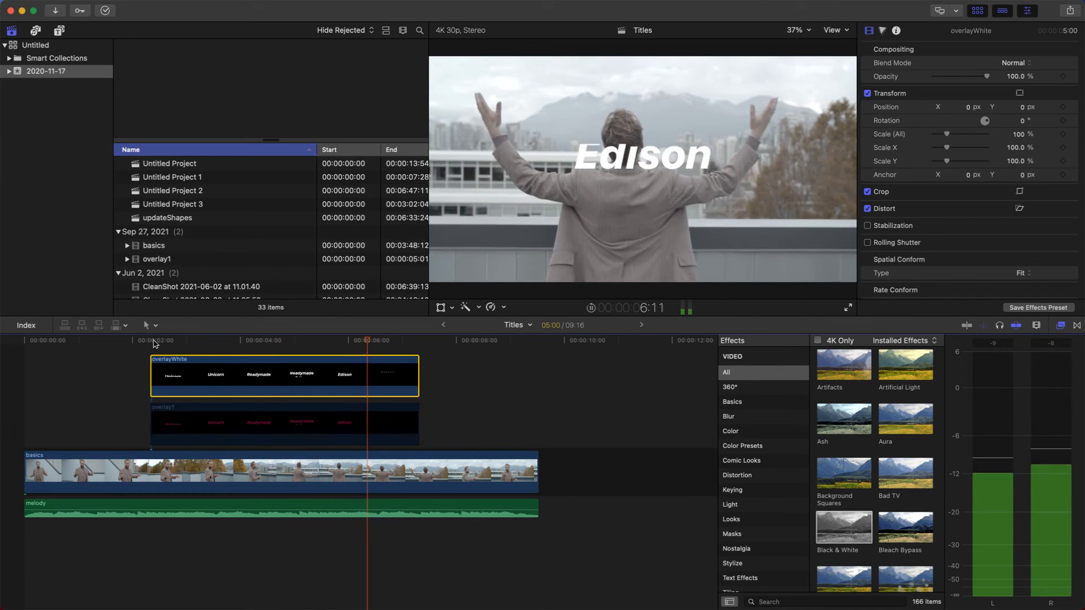
pyautogui.press('space')
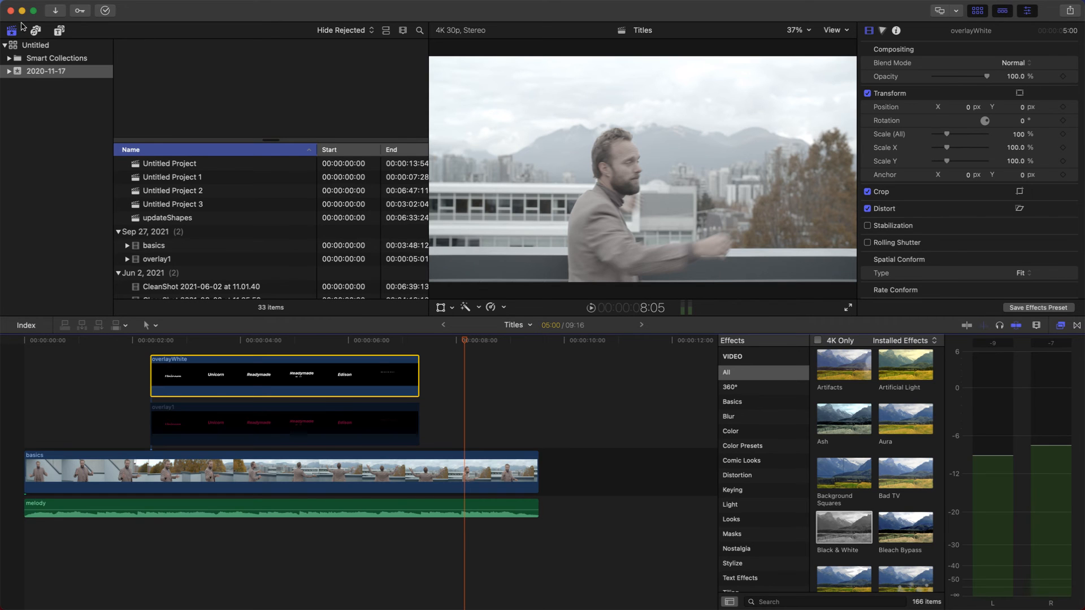
# Return the window to full screen and replay the timeline from just before the overlayWhite clip
pyautogui.click(34, 11)
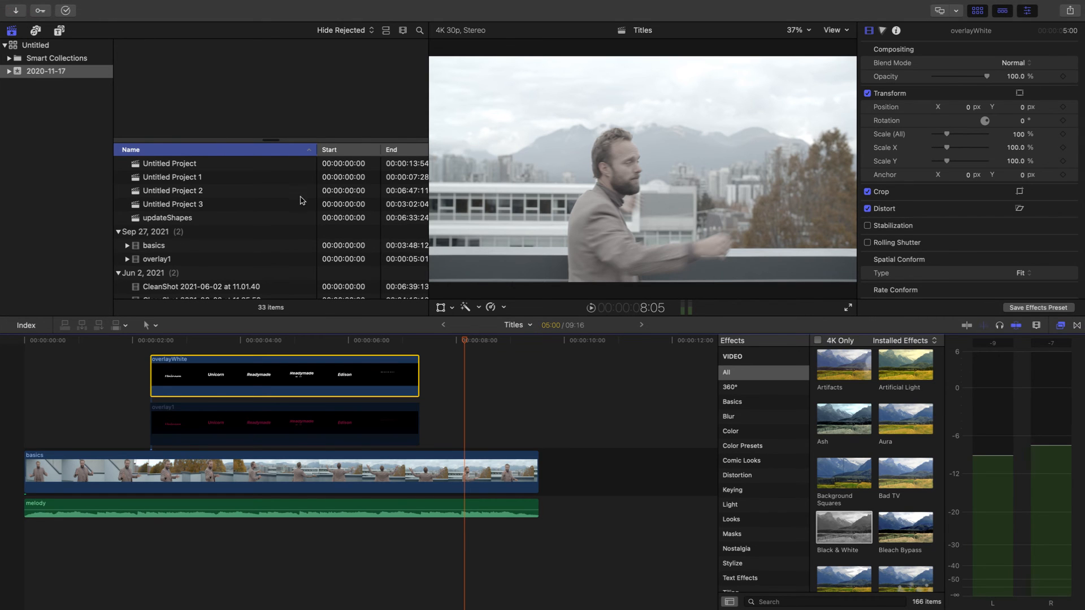
pyautogui.click(127, 340)
pyautogui.press('space')
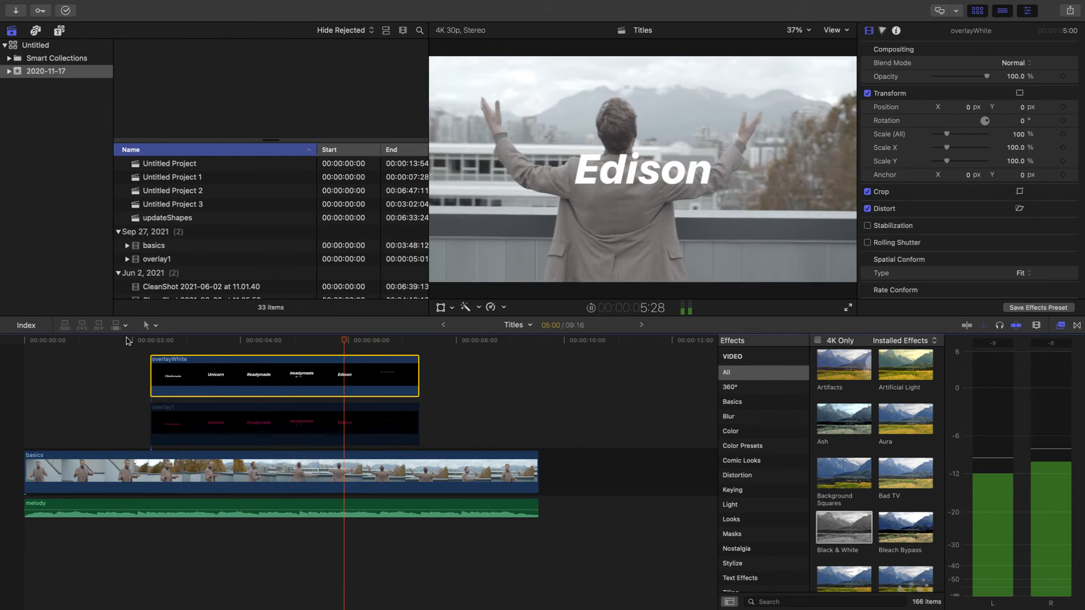
pyautogui.press('space')
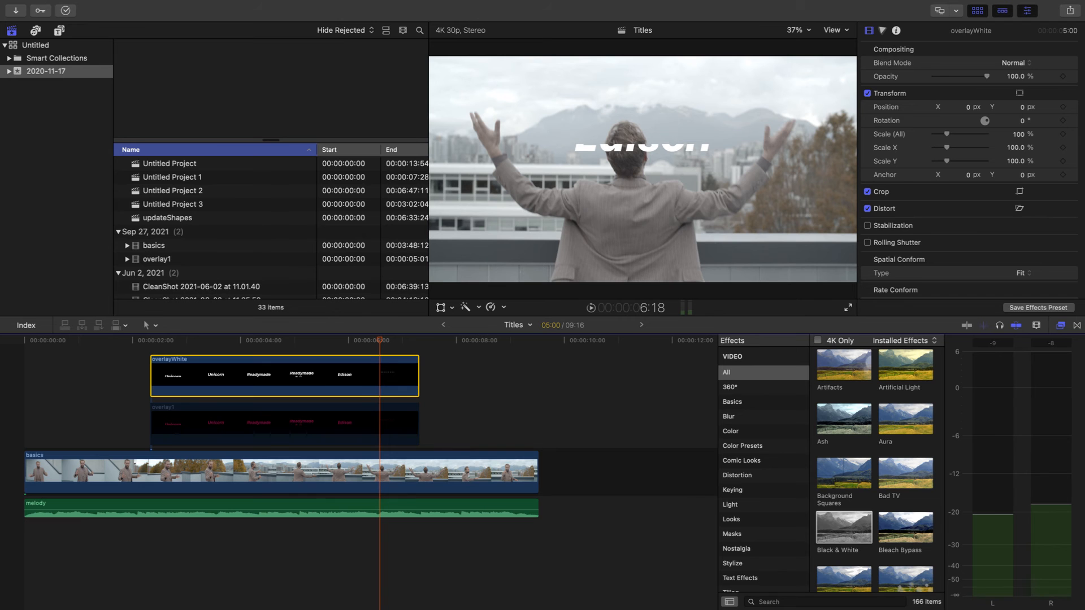
pyautogui.press('super+Tab')
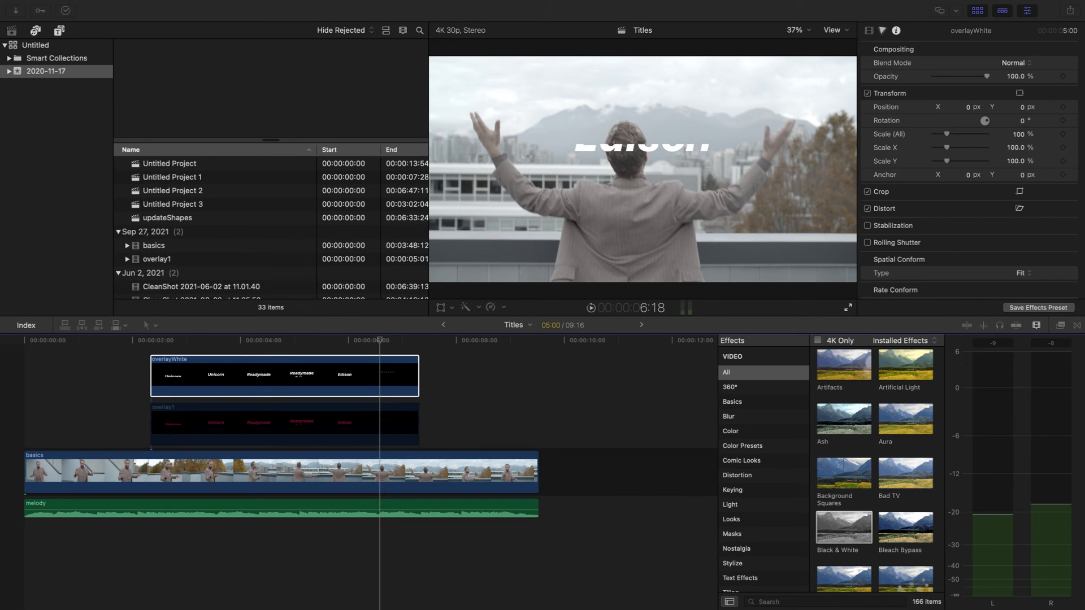